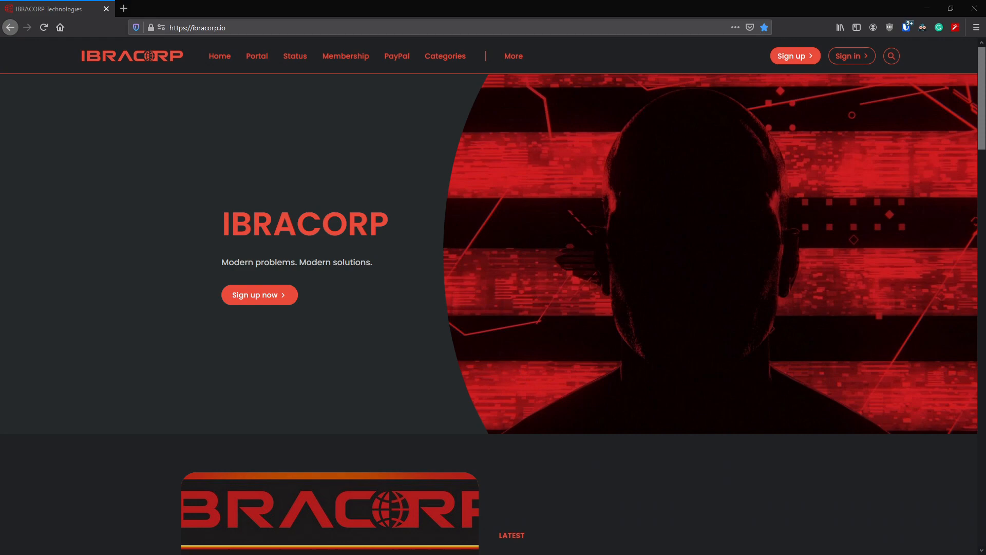
Step: Go to the IBRACORP membership page listing Free, Yearly and Monthly tiers
click(345, 56)
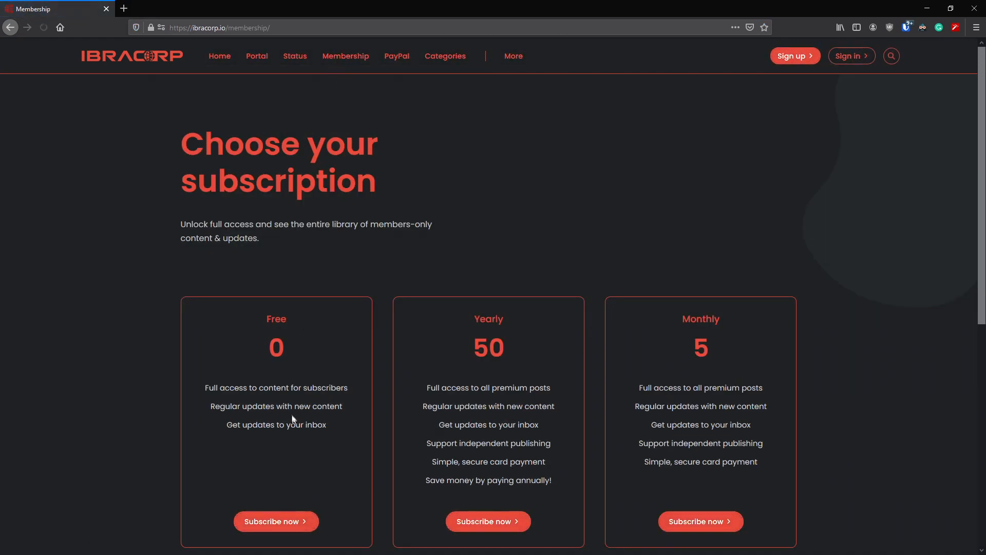
scroll(293, 418, down, 2)
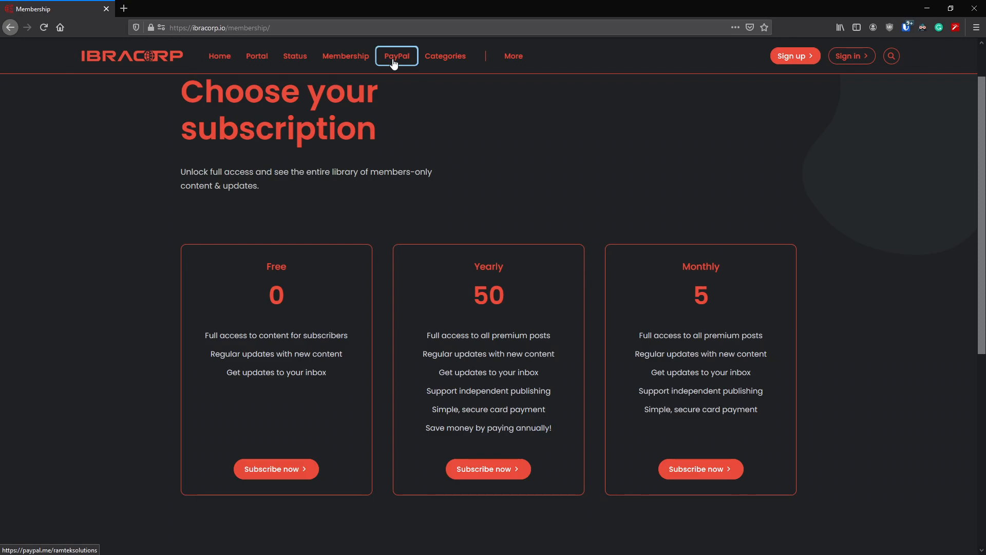
Step: Read the 20 Essential Unraid 6.9 Plugins article, then return to the IBRACORP home page
click(157, 63)
scroll(460, 270, down, 3)
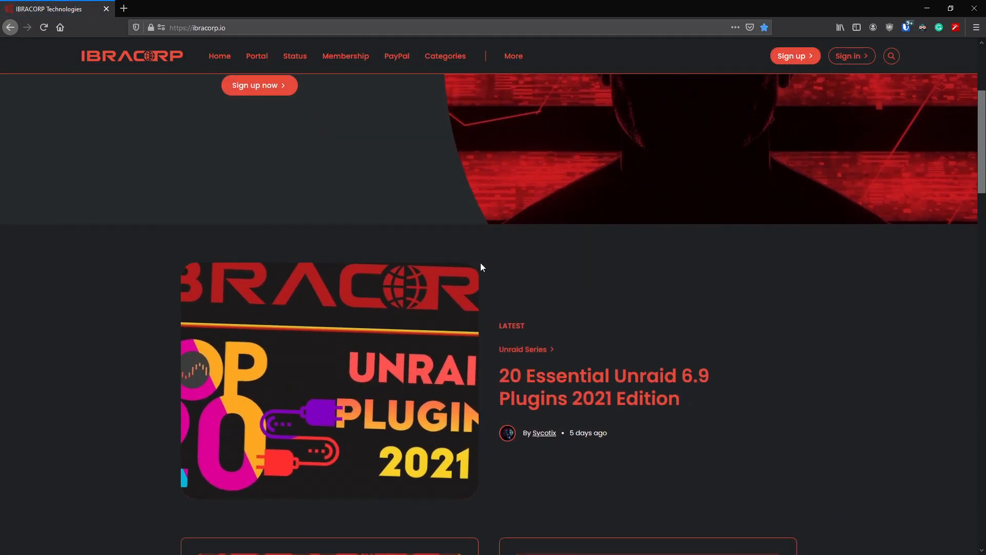
scroll(481, 263, down, 3)
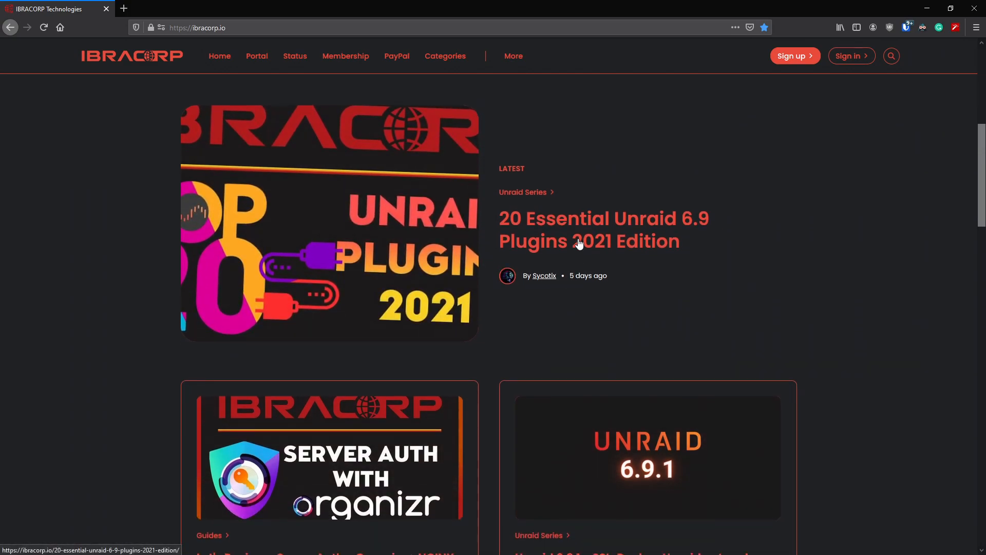
click(579, 243)
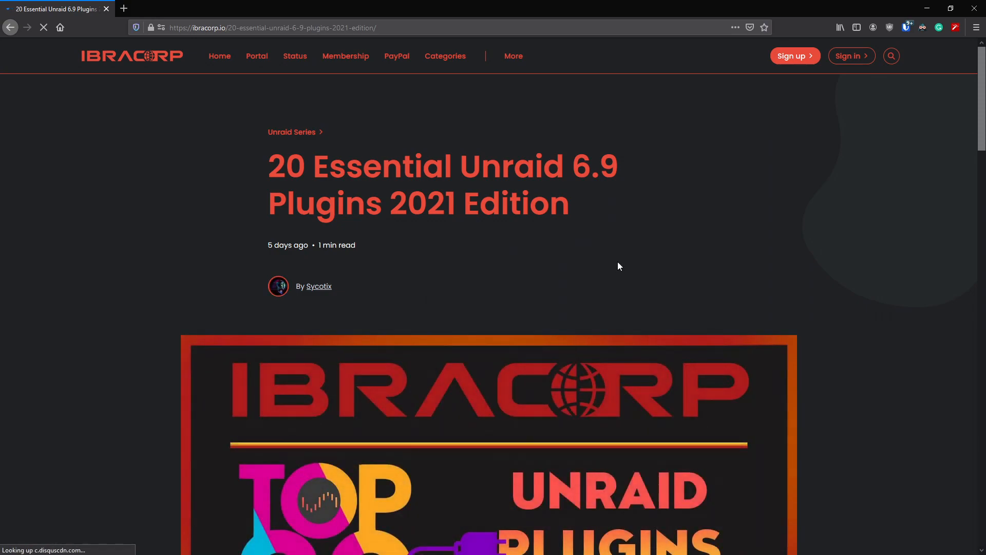
scroll(618, 261, down, 2)
scroll(617, 261, down, 2)
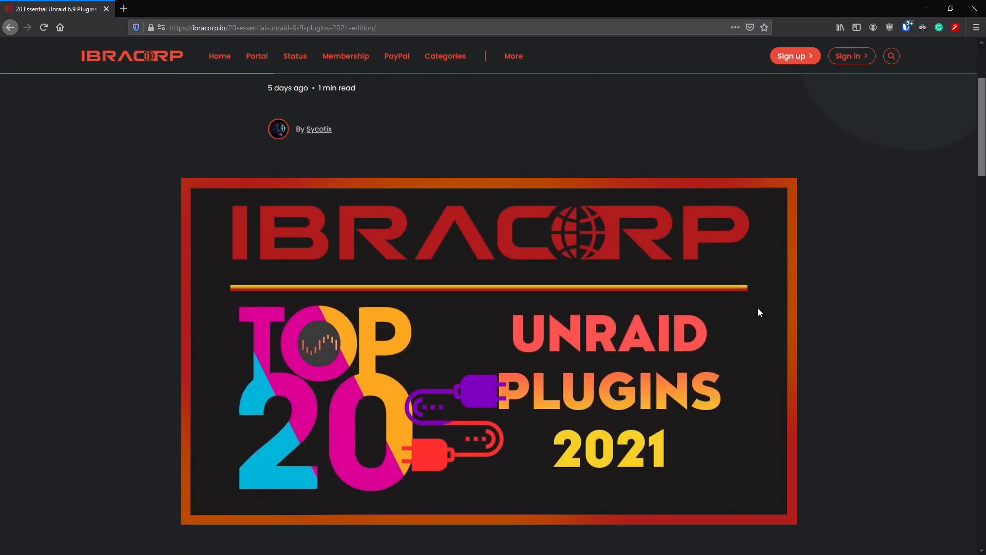
scroll(899, 280, down, 3)
scroll(899, 280, up, 6)
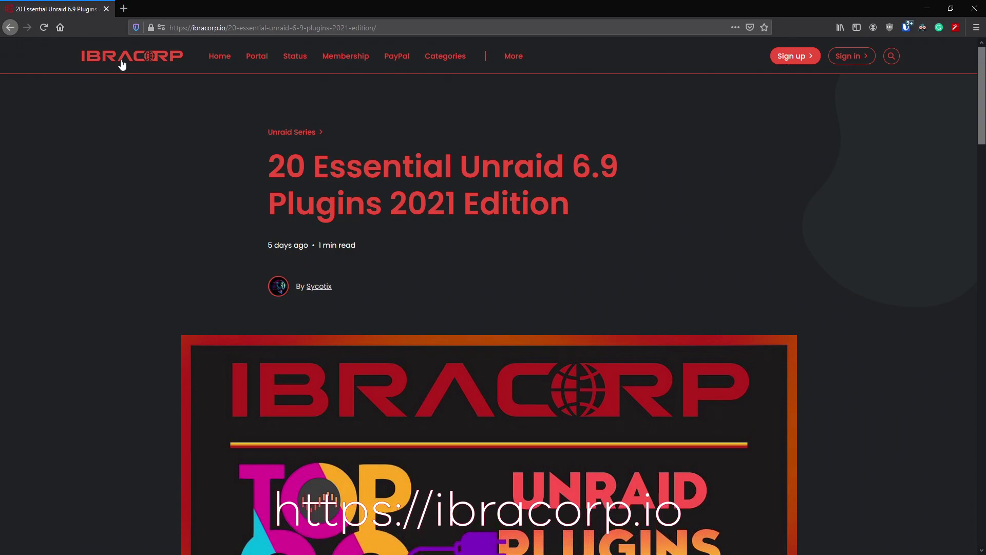
click(132, 56)
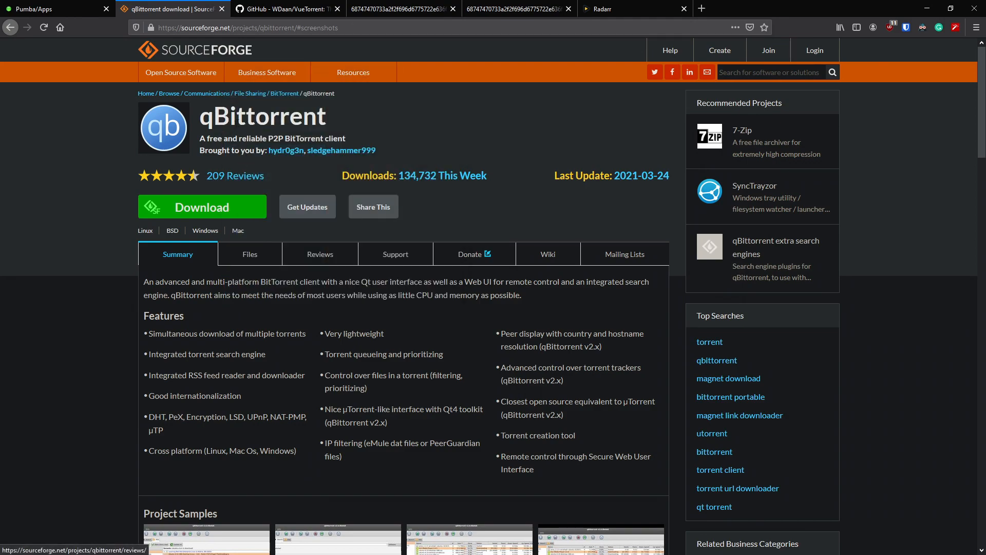
Step: Skim the qBittorrent feature list, then review the VueTorrent GitHub README and its full-size settings screenshot
drag(159, 333, 214, 375)
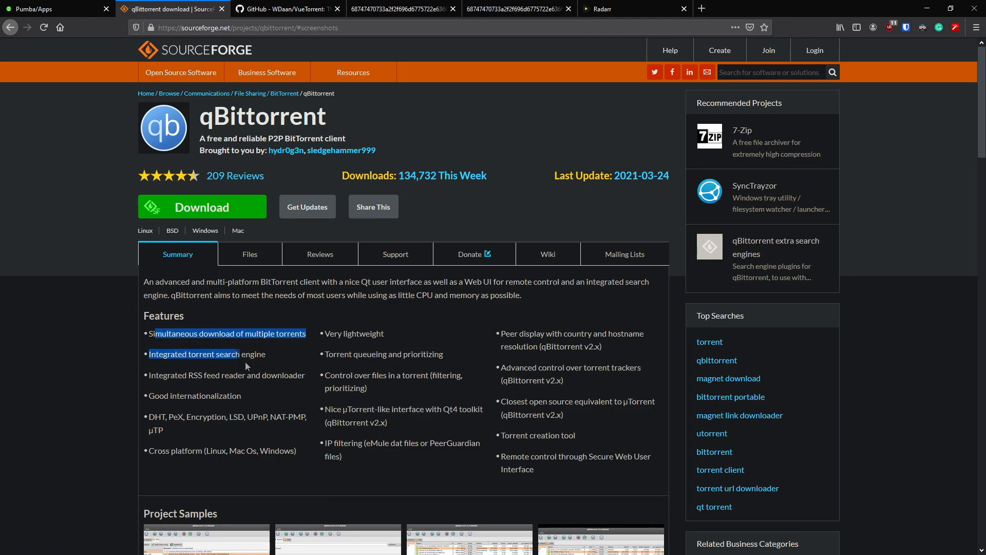
click(90, 377)
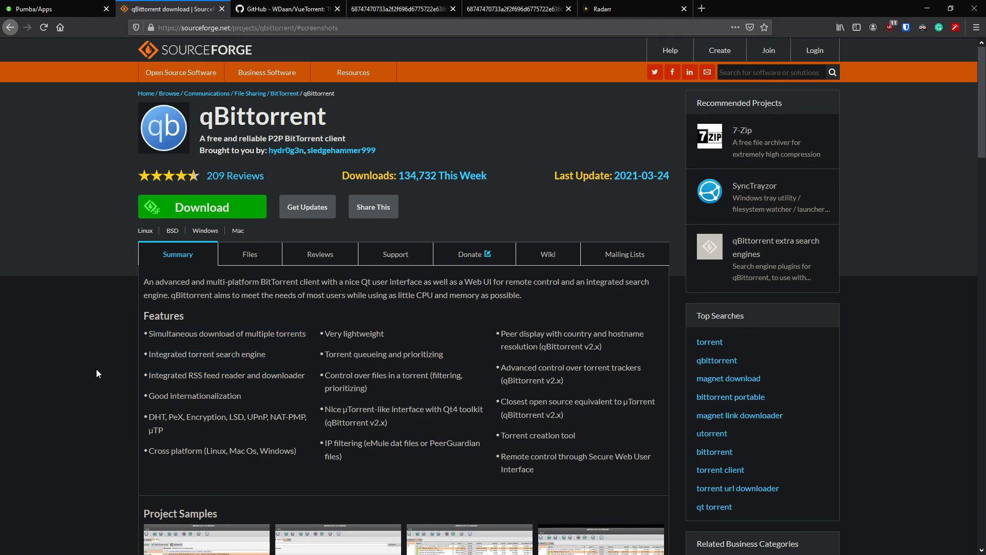
key(ctrl+Tab)
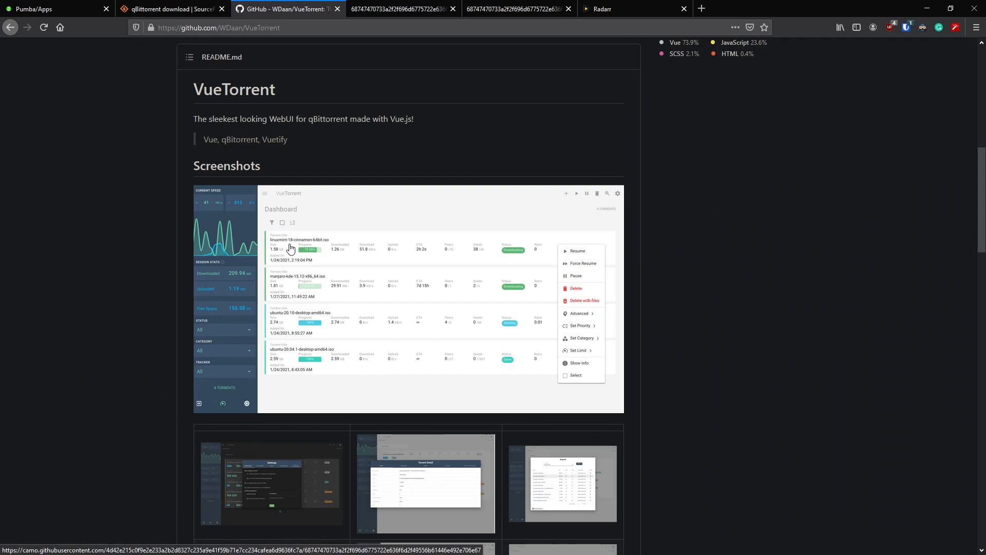
scroll(426, 227, up, 3)
scroll(430, 224, down, 2)
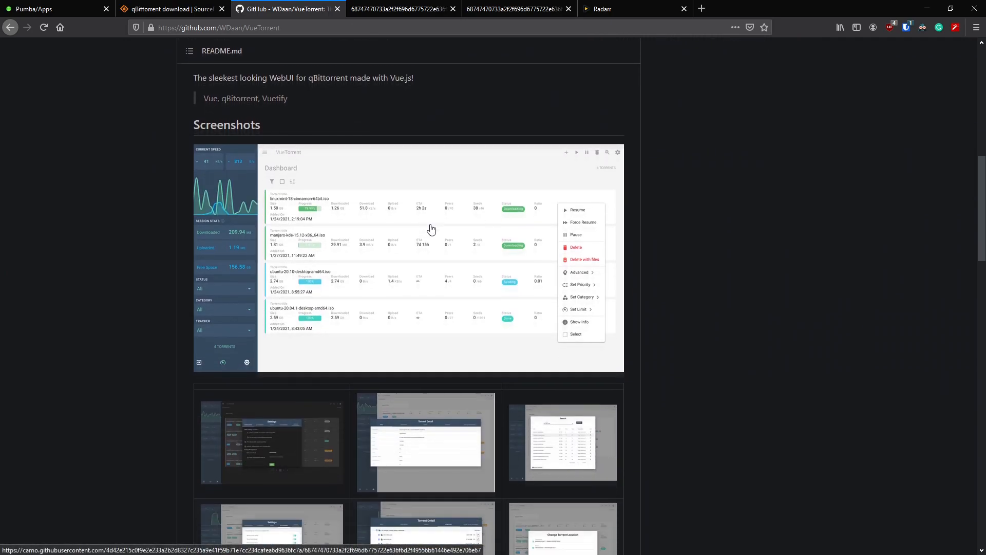
key(Home)
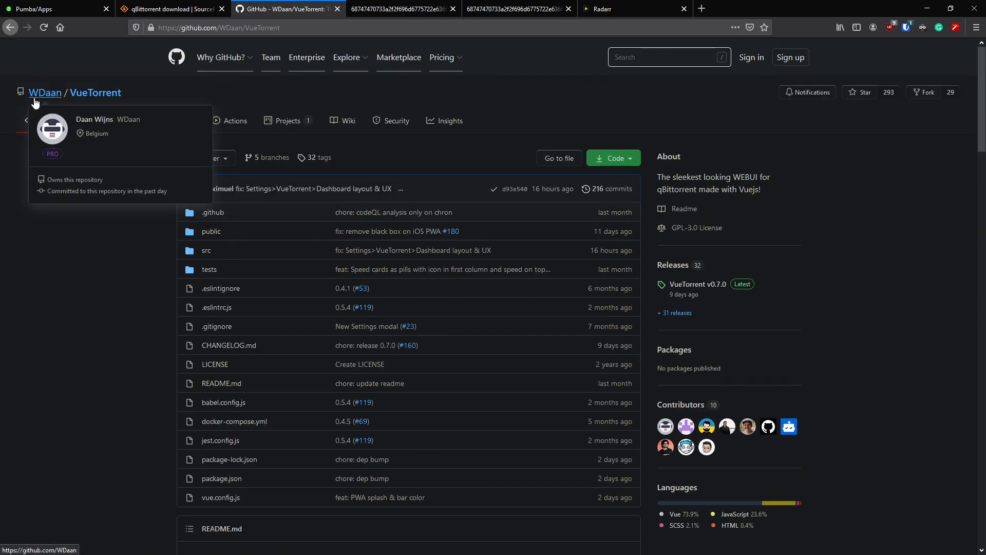
scroll(309, 231, down, 2)
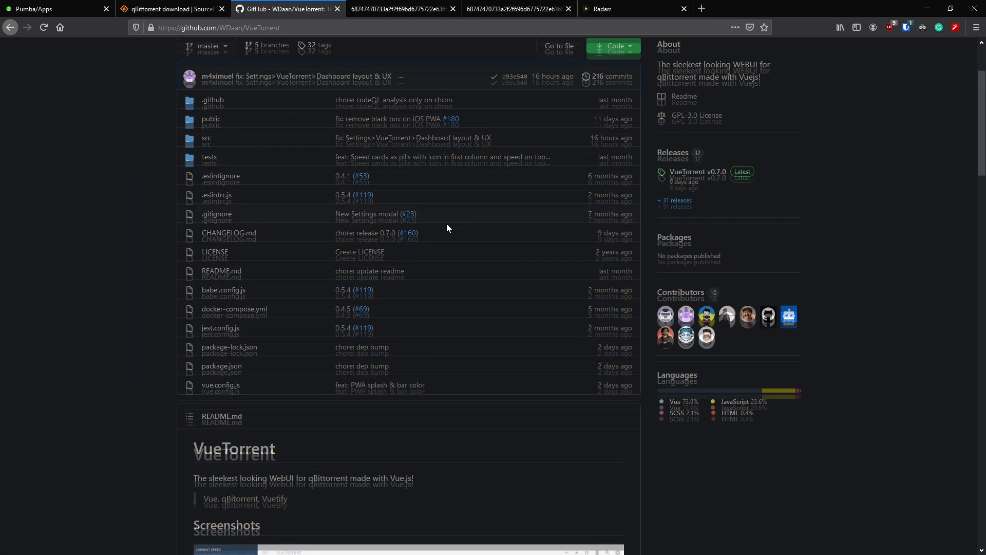
scroll(446, 223, down, 5)
scroll(447, 224, down, 3)
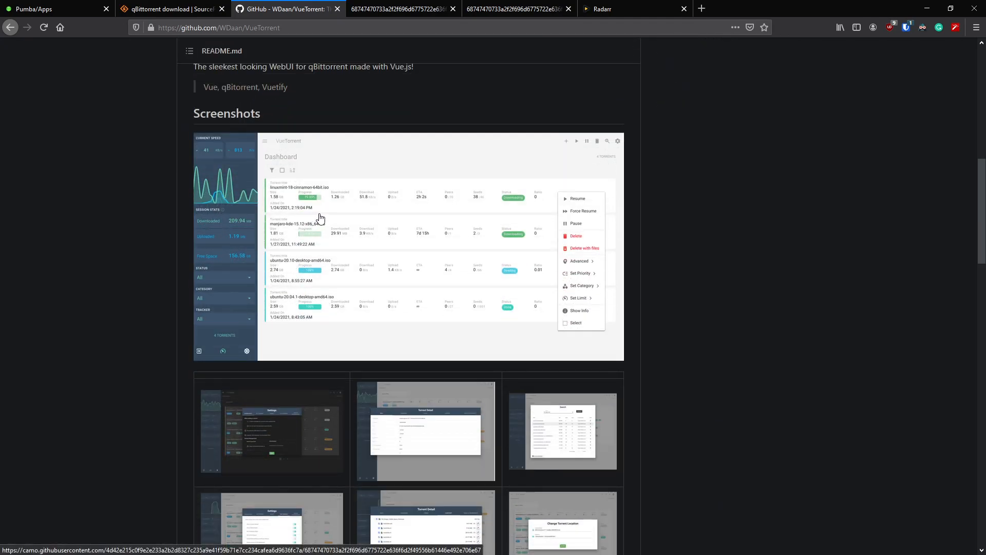
scroll(319, 222, down, 6)
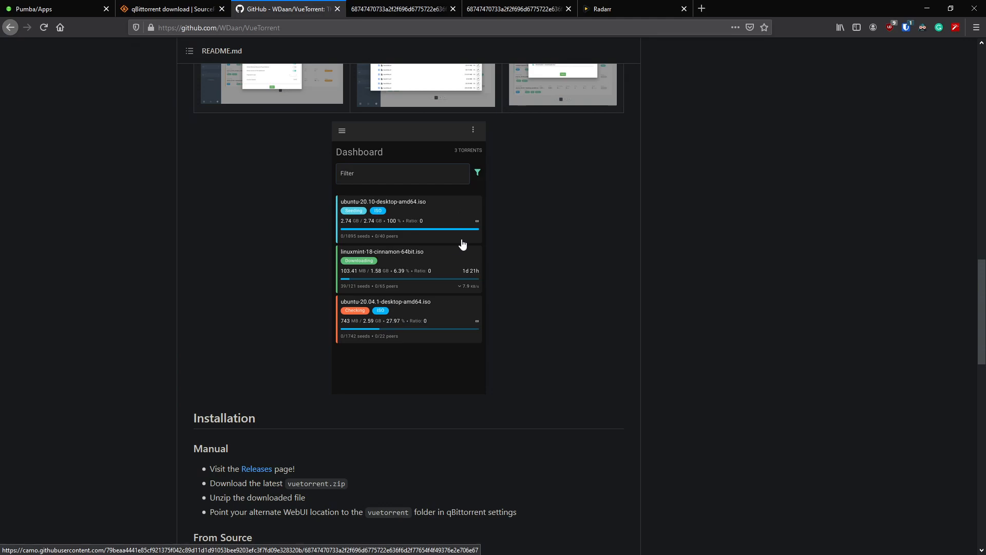
scroll(570, 329, up, 5)
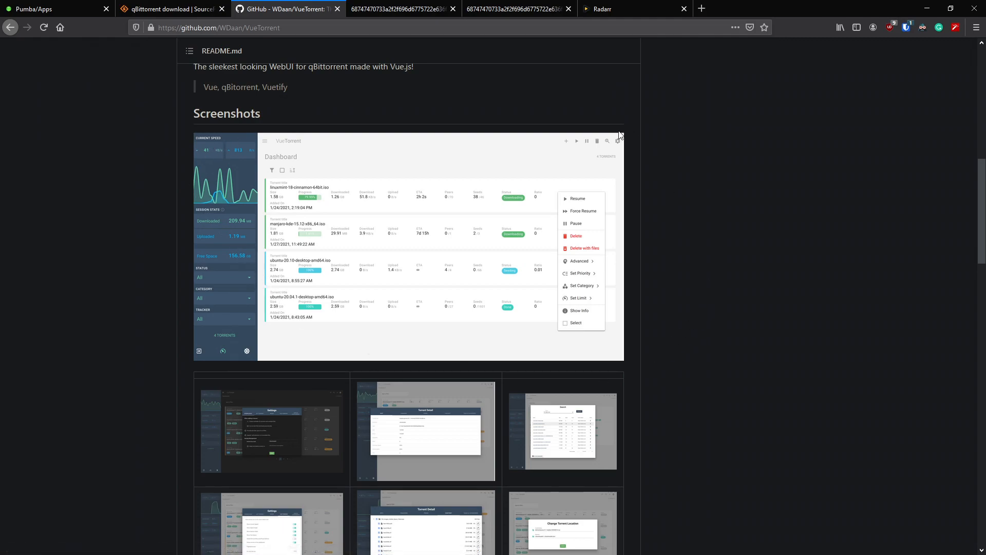
key(ctrl+Tab)
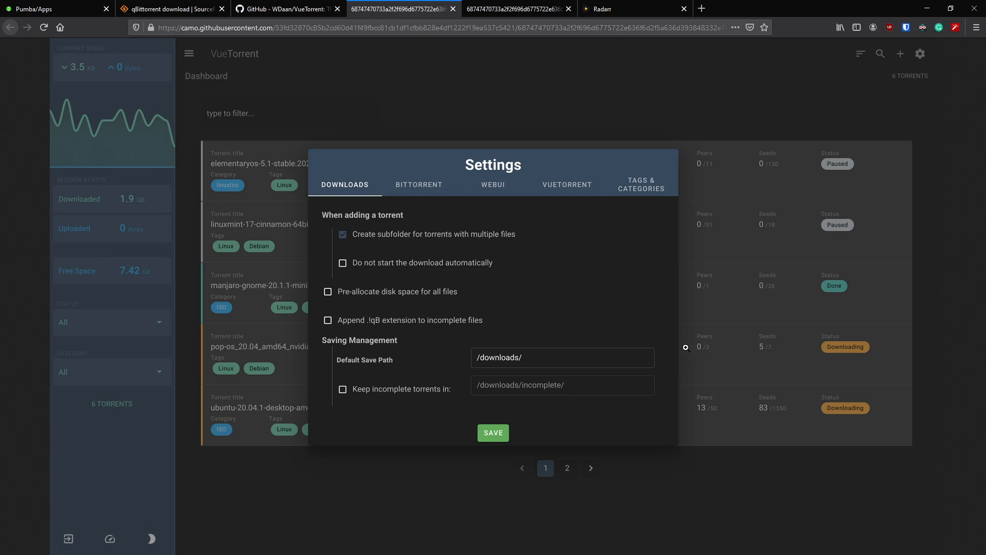
Step: View the VueTorrent dashboard screenshot, then start installing binhex's qbittorrentvpn app in Unraid
click(508, 9)
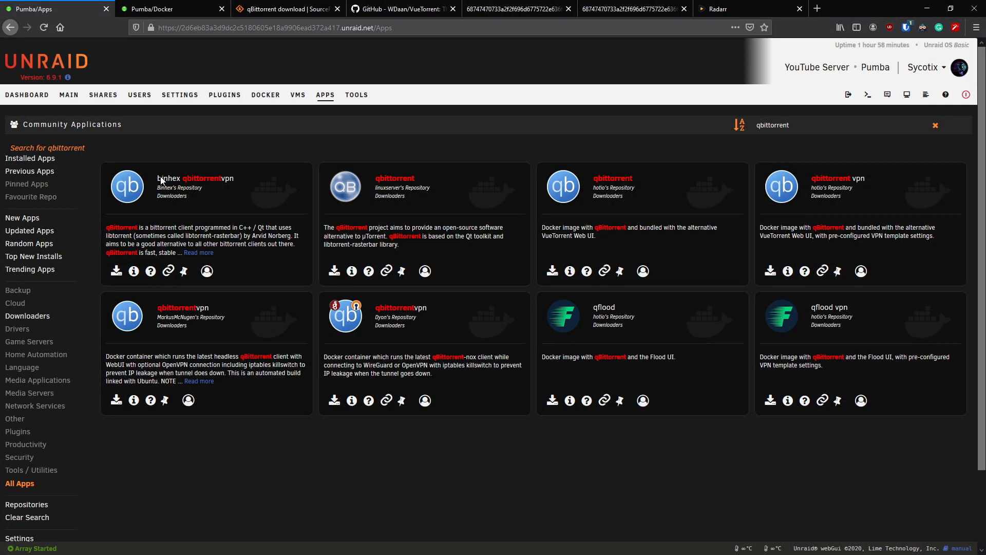
drag(157, 178, 236, 176)
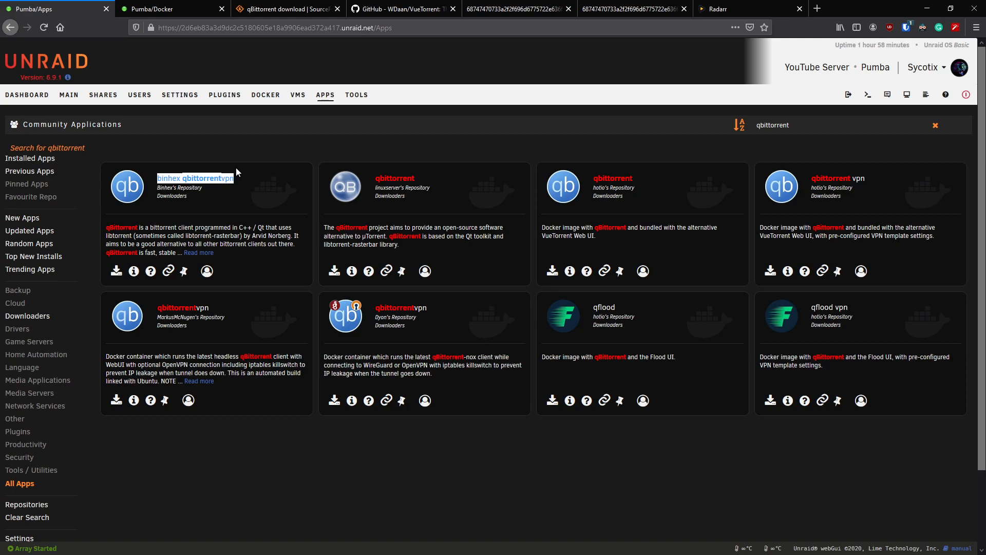
click(116, 271)
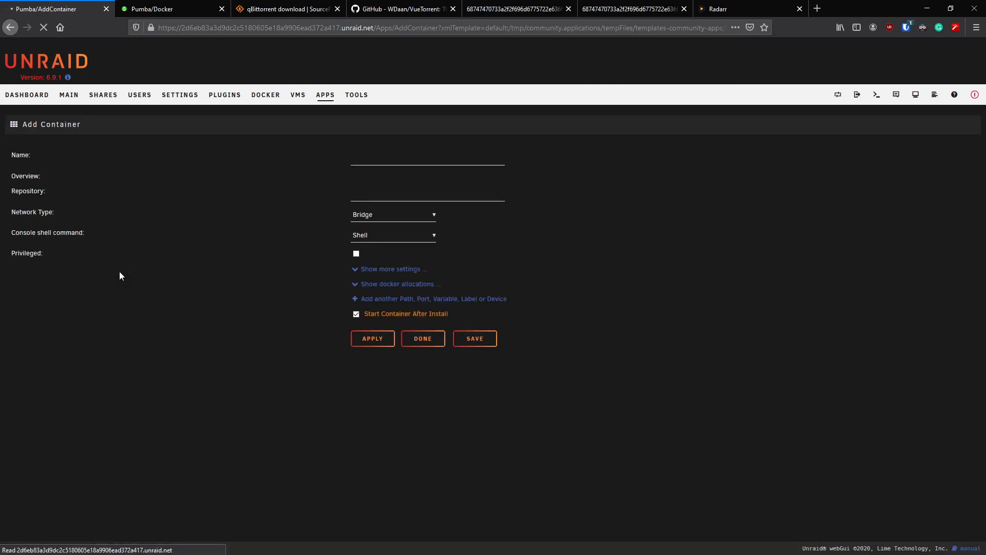
Step: Set Network Type to Custom : ibraproxy and change Host Port 3 from 8080 to 8585
click(398, 244)
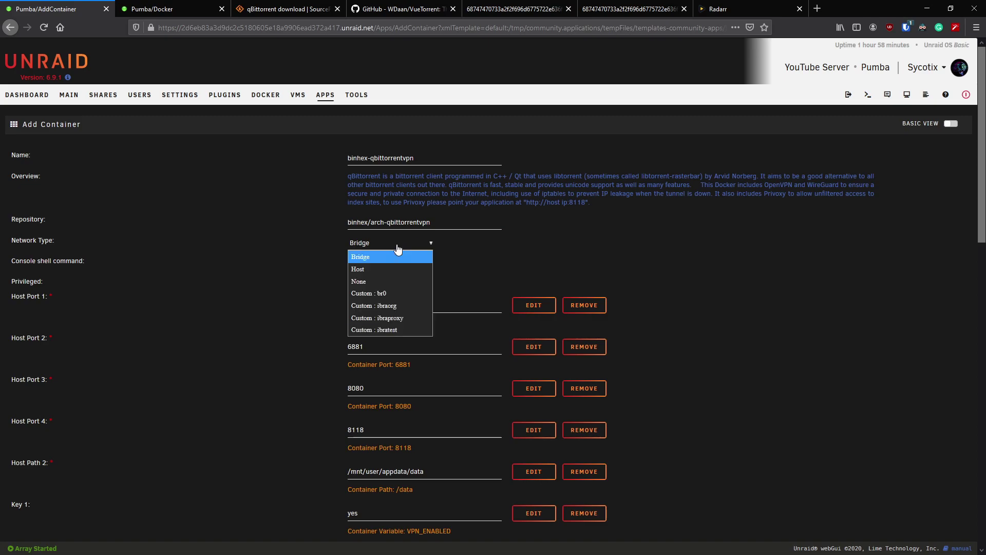
click(393, 329)
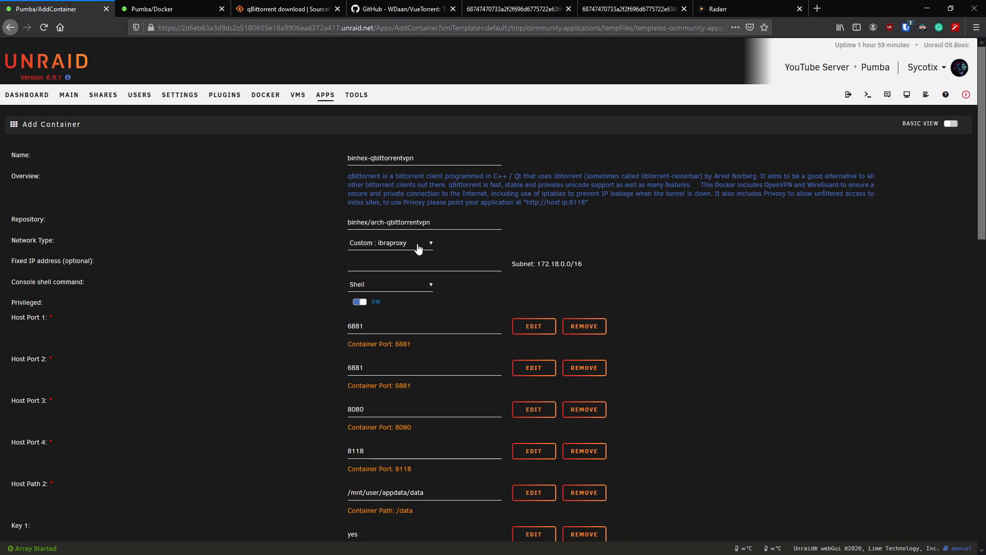
scroll(418, 248, down, 3)
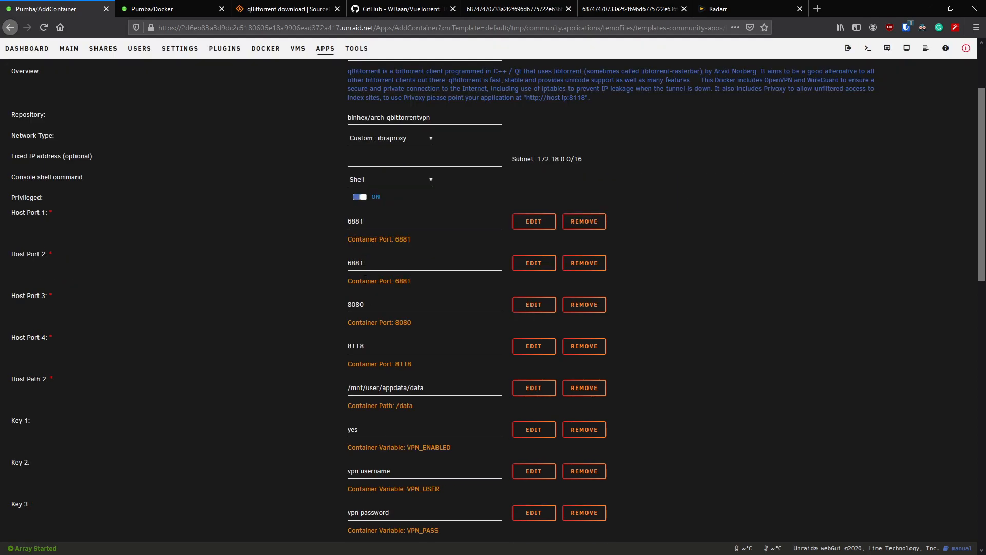
drag(368, 304, 346, 304)
text(8585)
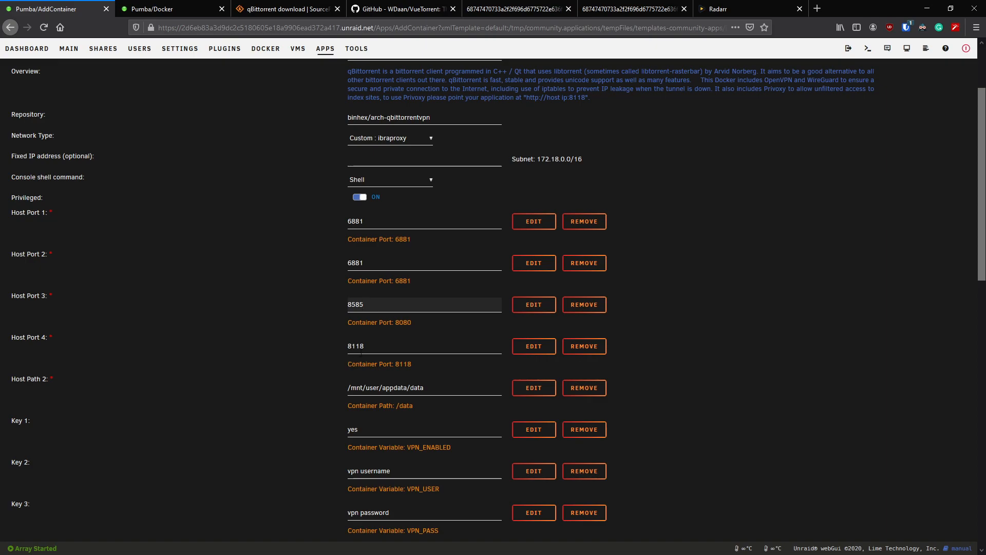
click(362, 345)
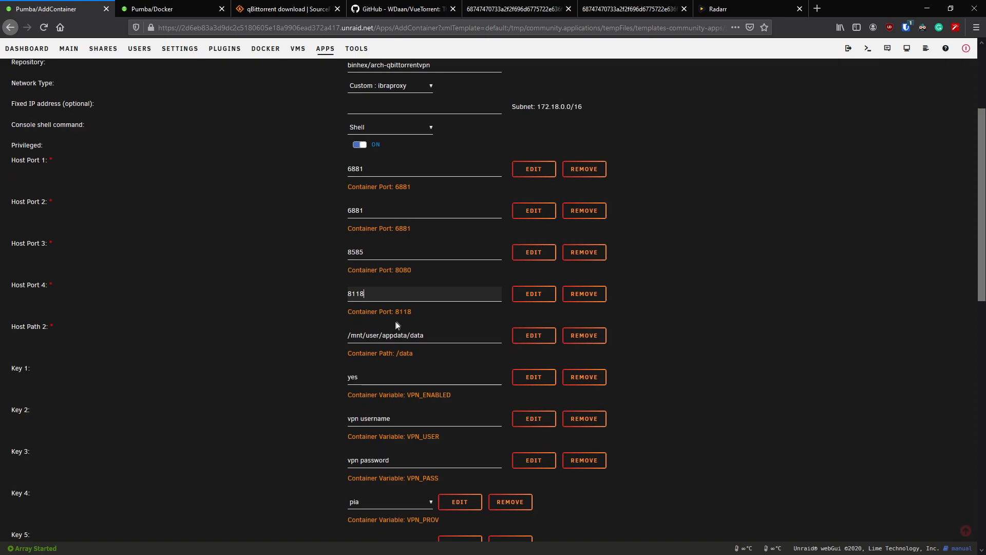
scroll(407, 316, down, 3)
scroll(312, 310, down, 2)
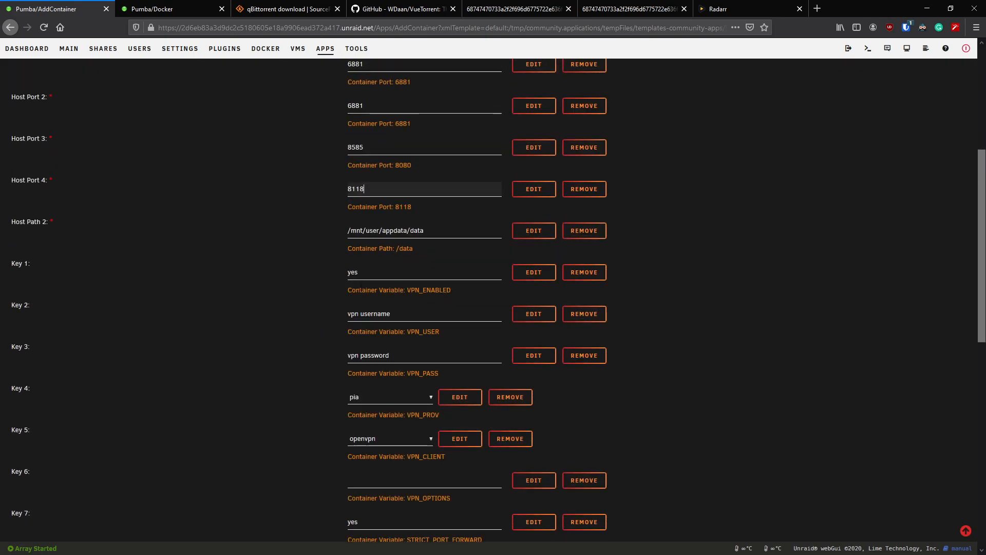
drag(366, 272, 343, 274)
text(no)
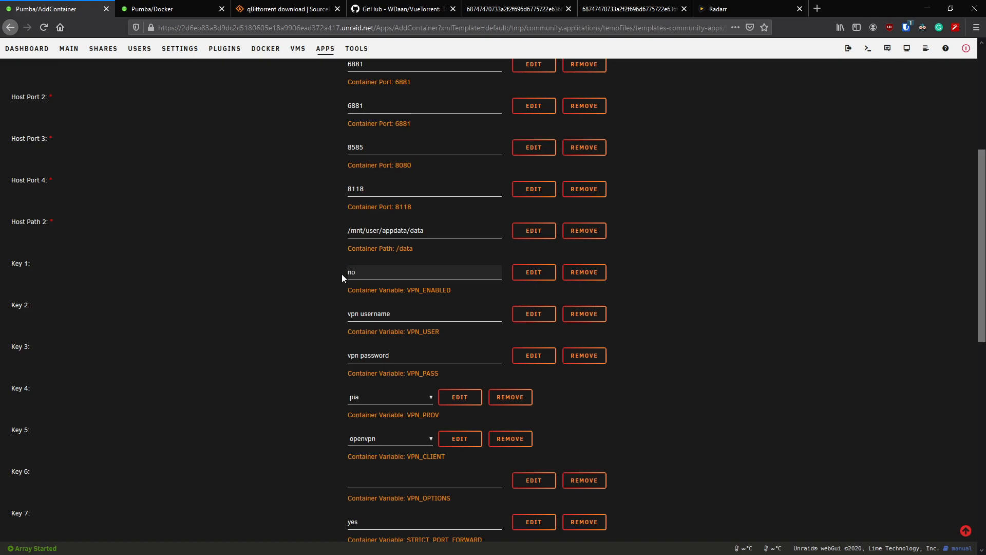
click(325, 284)
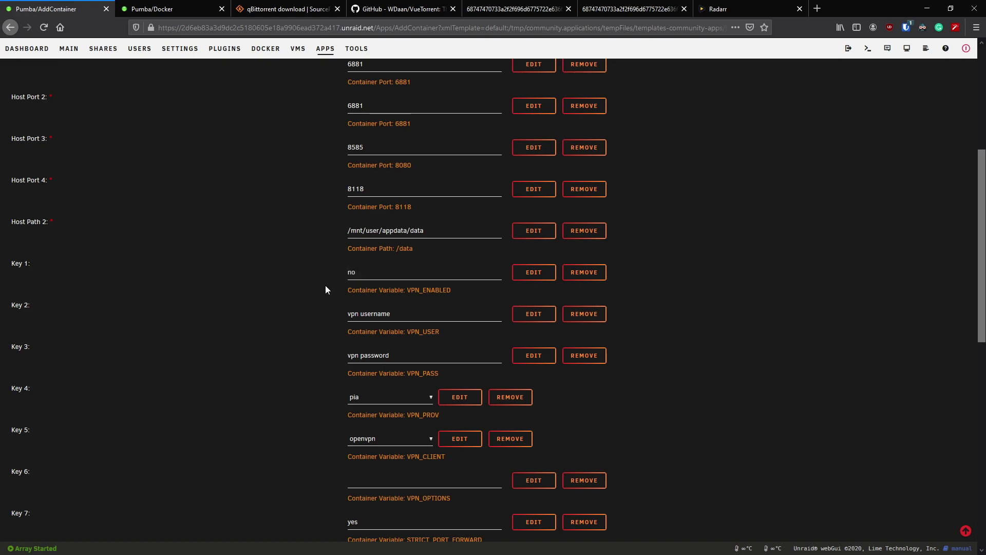
click(362, 398)
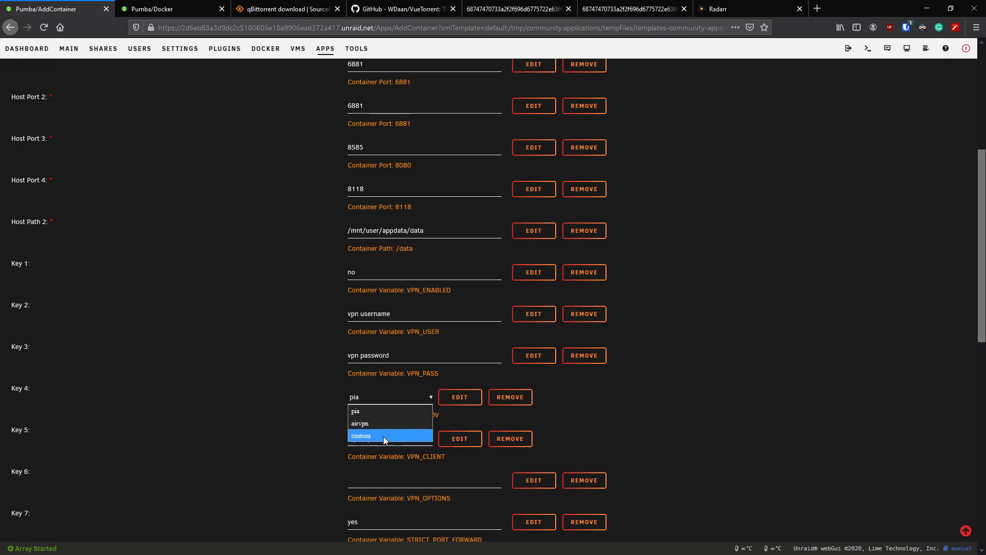
click(395, 314)
click(360, 272)
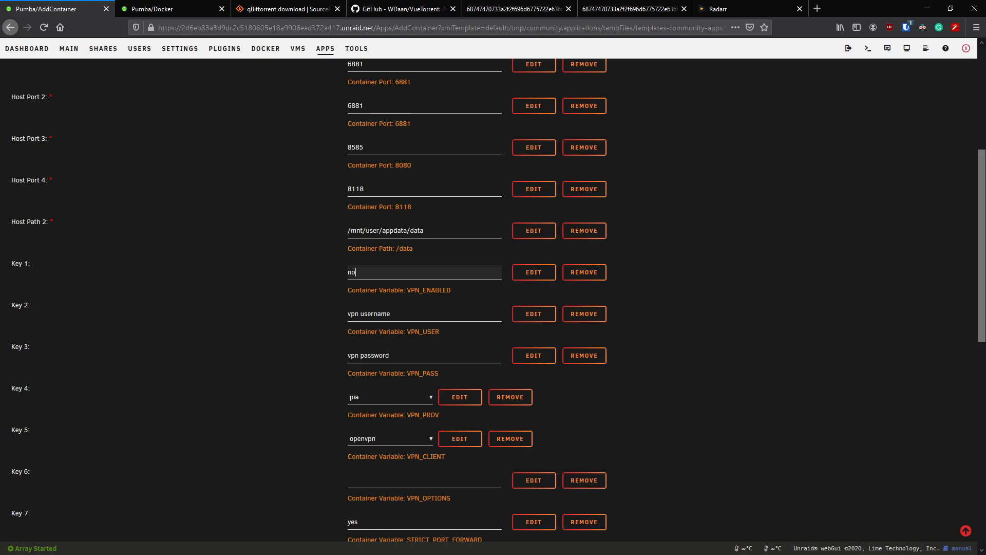
scroll(386, 367, down, 3)
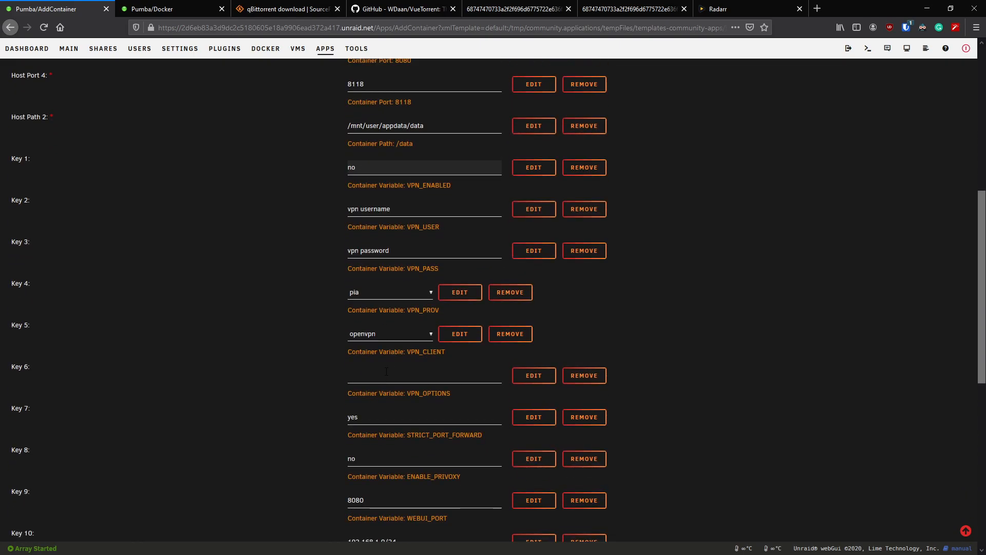
scroll(386, 368, down, 3)
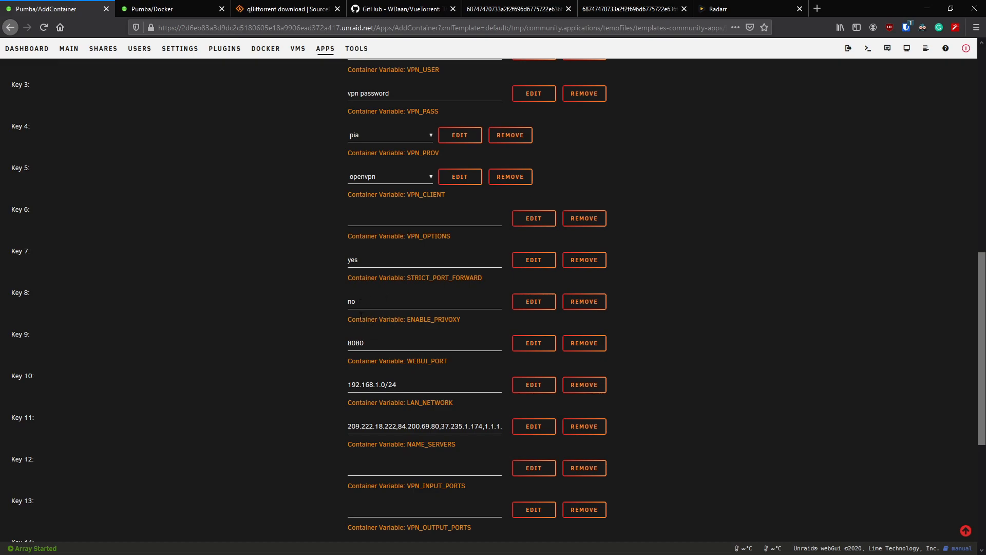
double_click(363, 302)
text(yes)
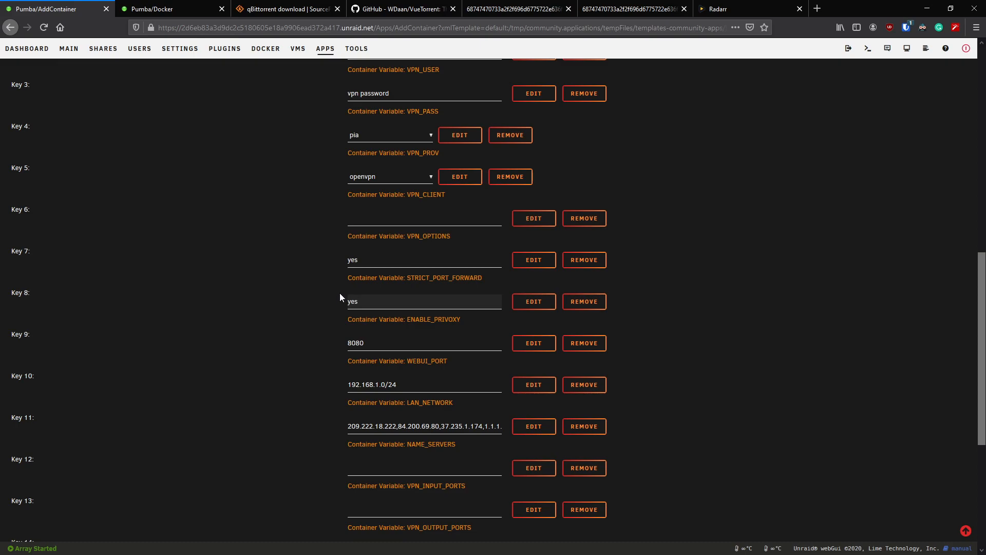
key(ctrl+z)
double_click(353, 301)
click(330, 325)
scroll(331, 324, down, 2)
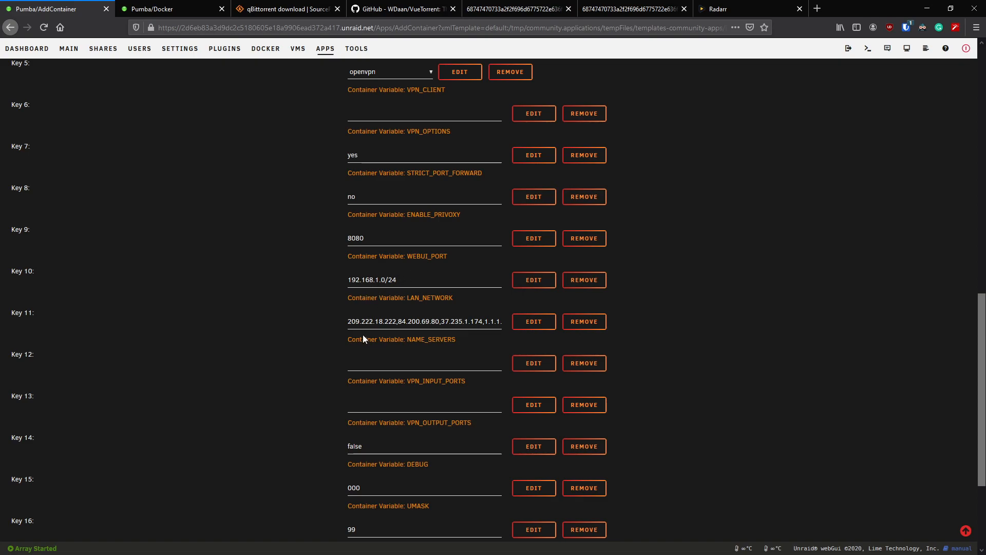
scroll(367, 356, down, 2)
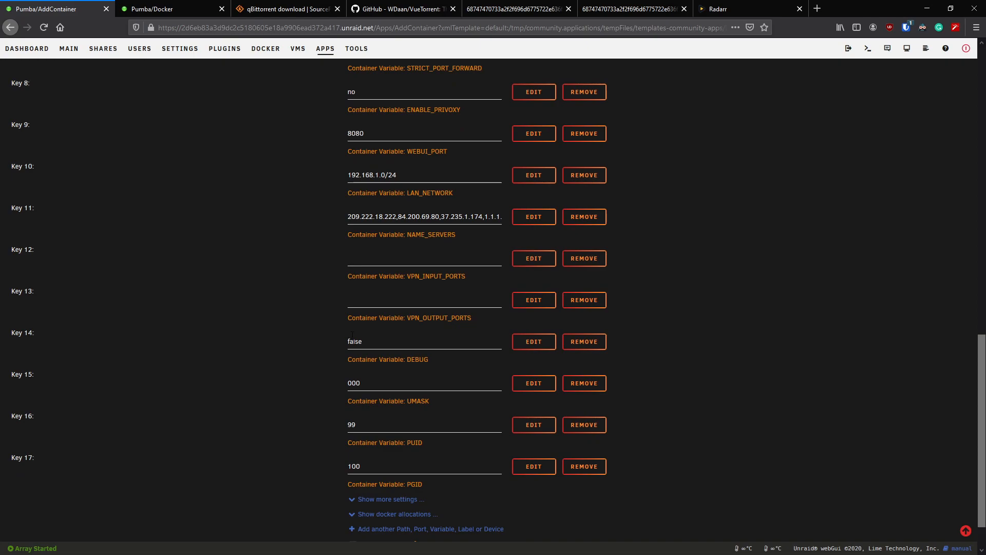
scroll(337, 394, up, 4)
scroll(337, 385, up, 4)
scroll(336, 379, up, 4)
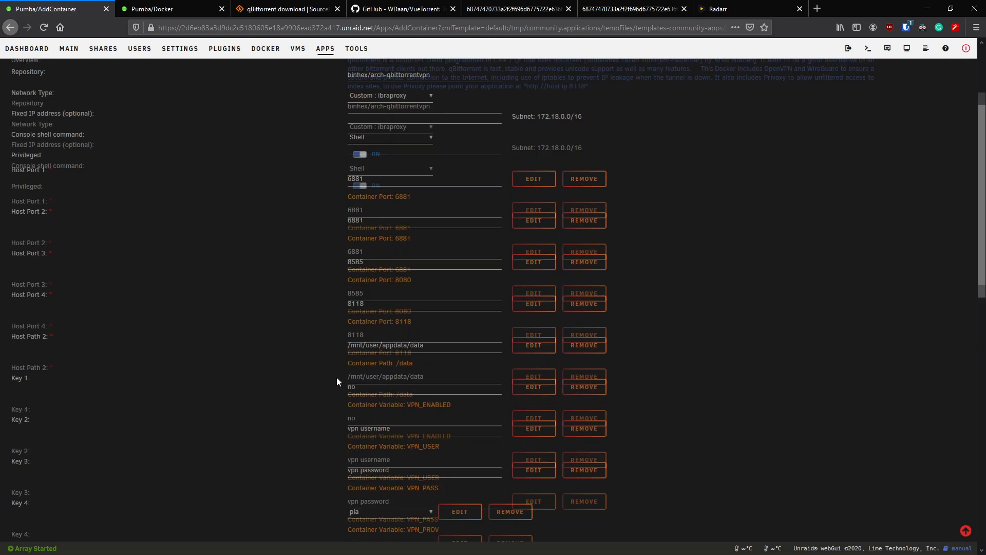
scroll(336, 376, up, 2)
scroll(331, 392, up, 3)
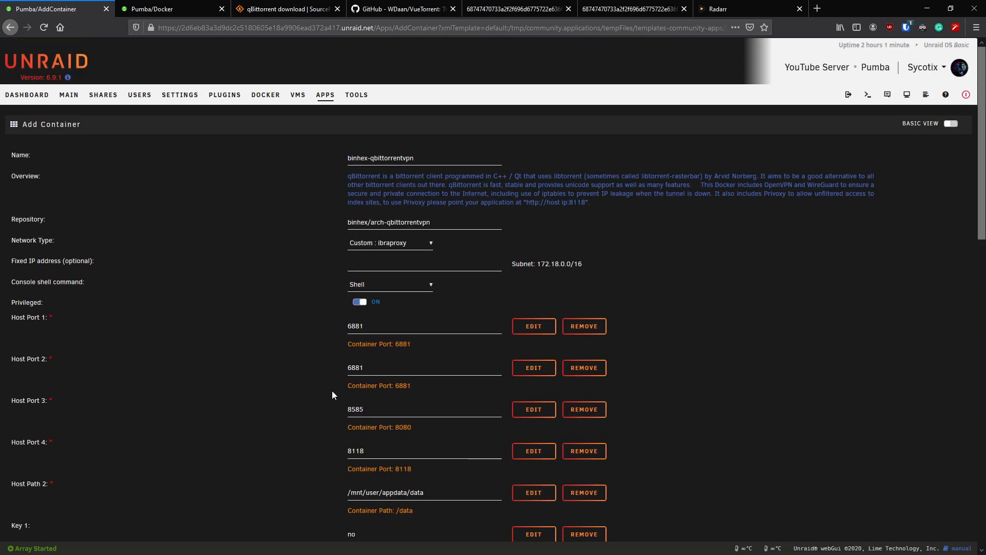
scroll(333, 391, down, 6)
scroll(332, 388, down, 4)
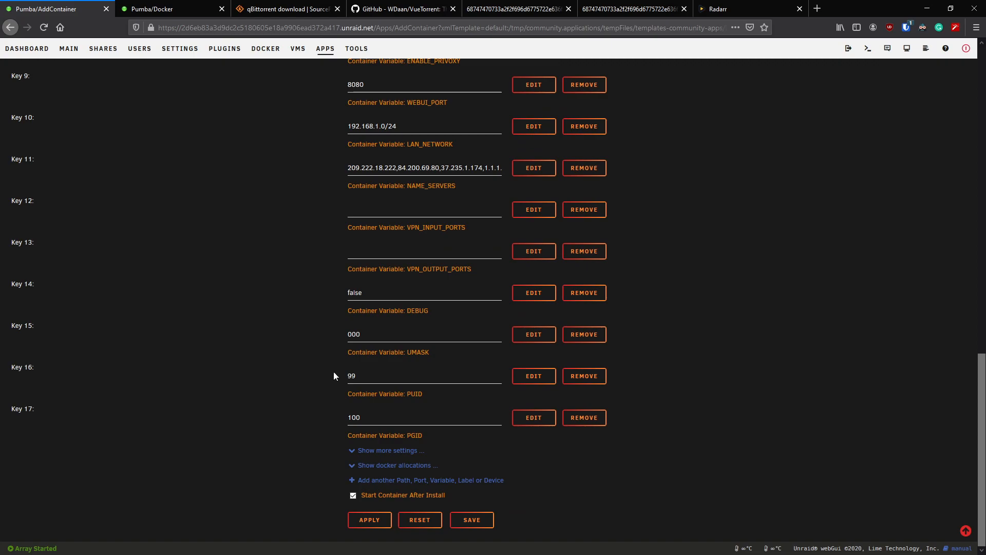
Step: Apply the container settings, close the install output and show the Docker containers list
click(369, 519)
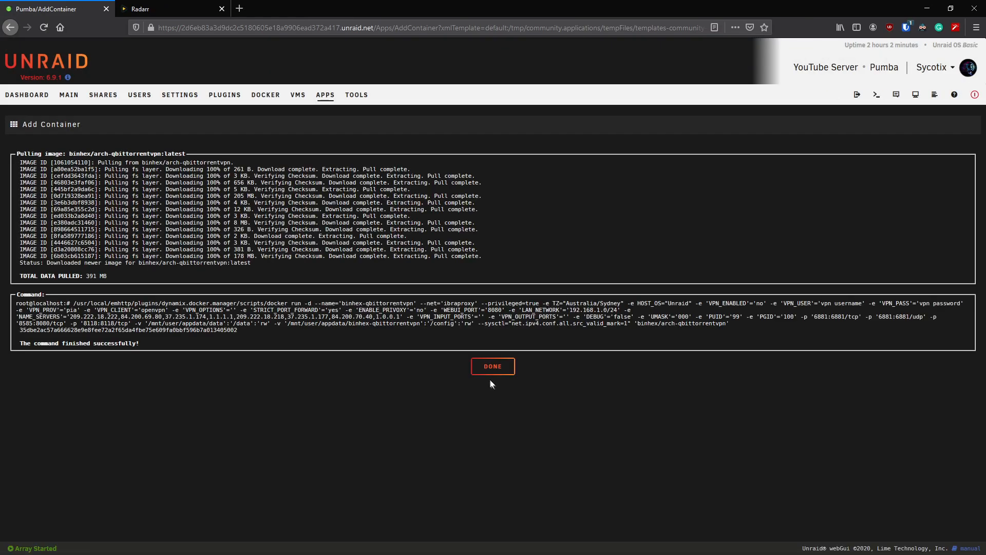
click(493, 366)
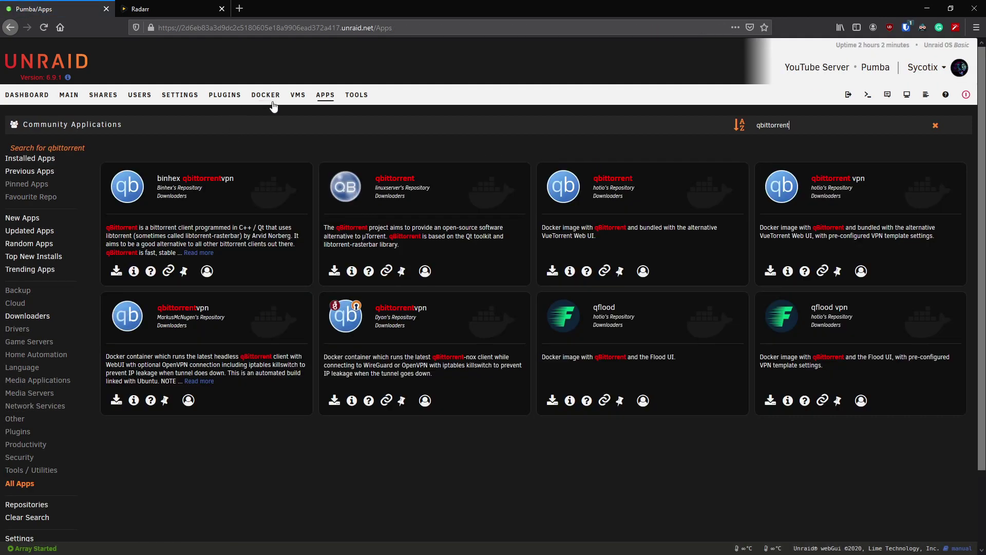
click(265, 95)
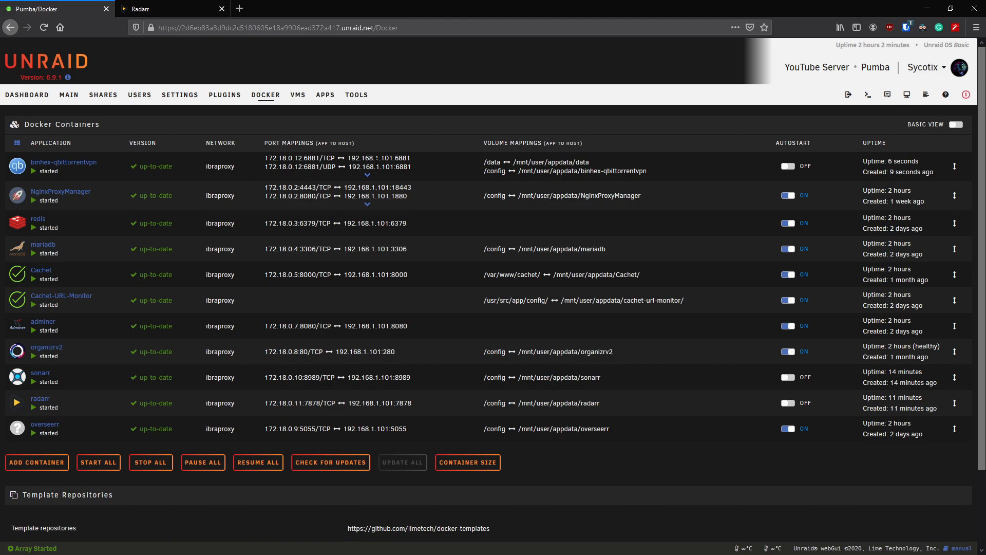
Step: Expand binhex-qbittorrentvpn's port mappings and switch its Autostart on
click(368, 177)
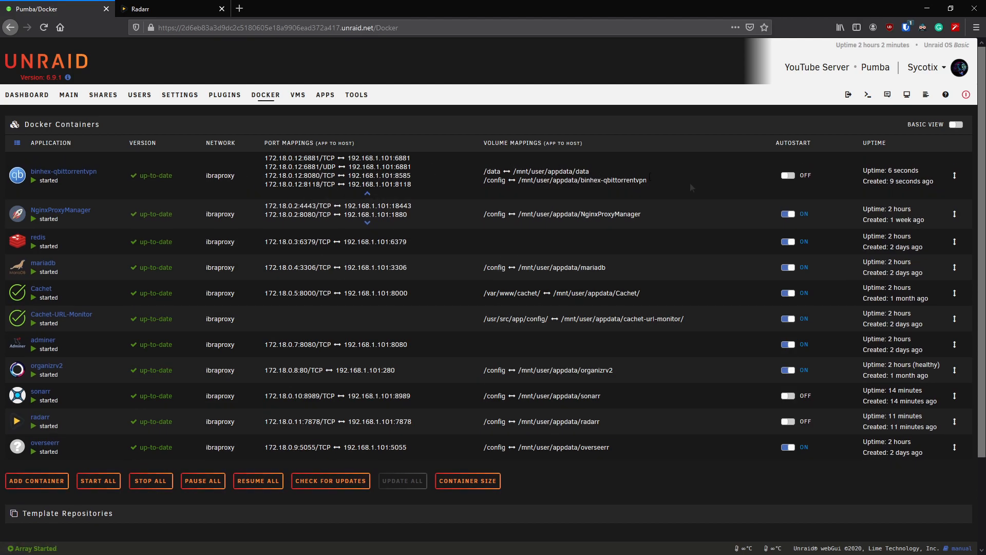
click(789, 176)
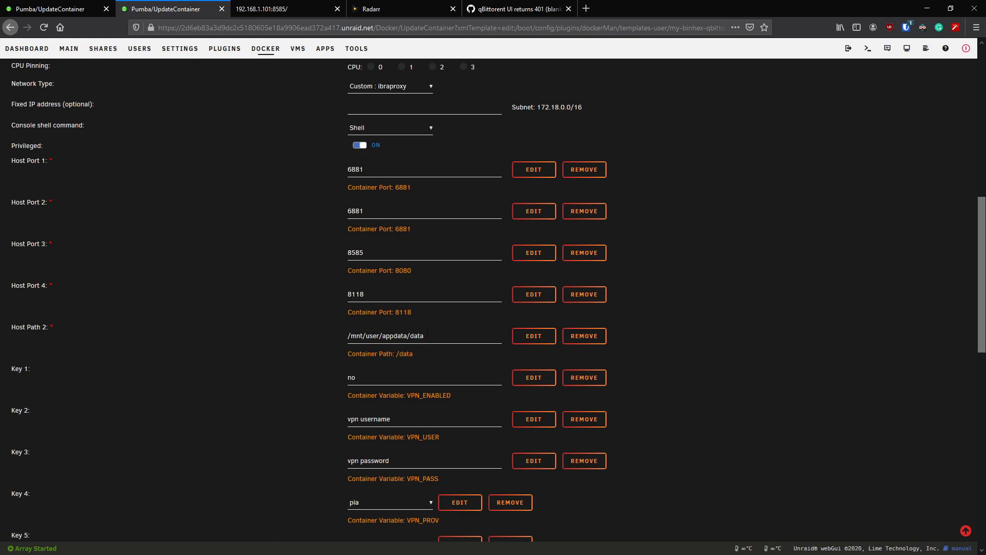
scroll(429, 350, down, 2)
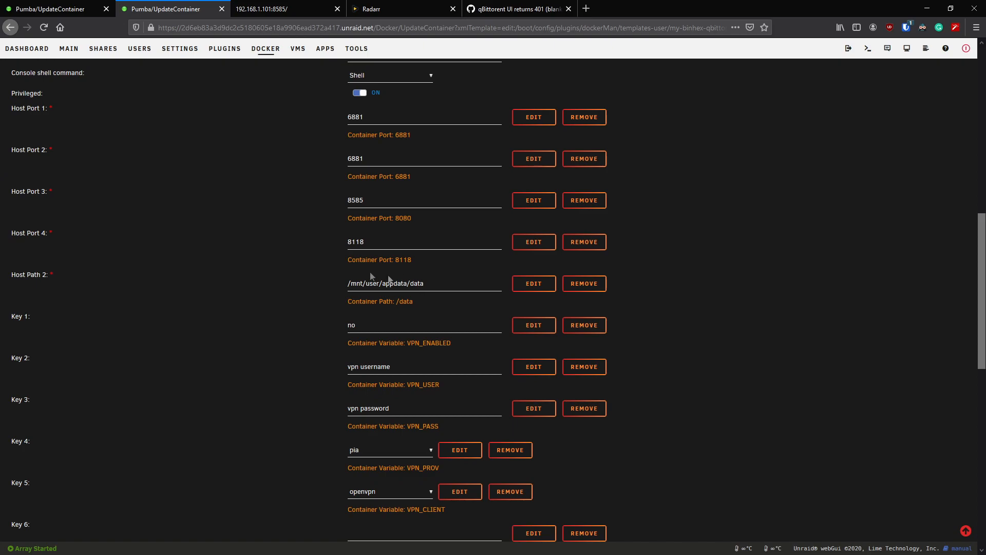
Step: Point Host Path 2 (/data) to /mnt/user/Downloads/ and apply to recreate the container
drag(414, 301, 348, 283)
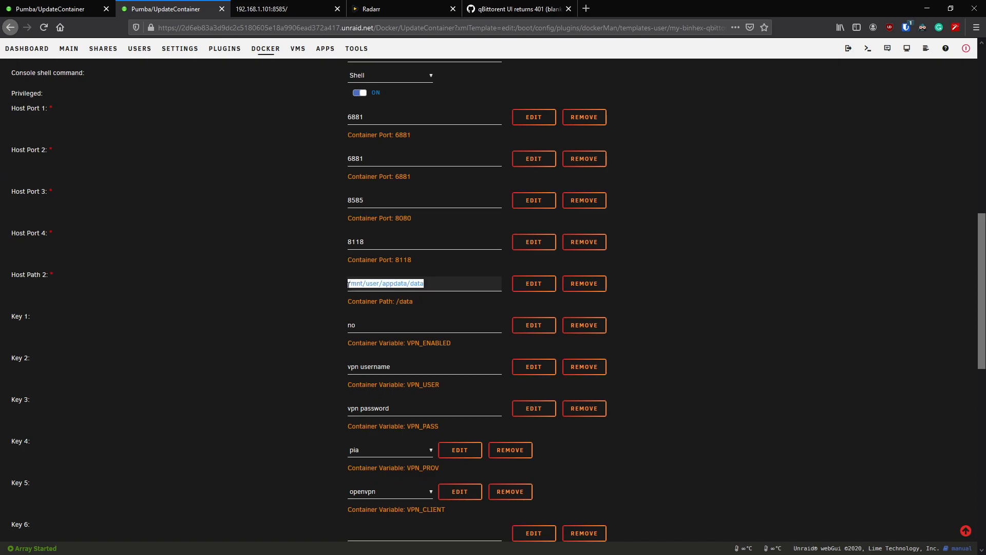
click(363, 283)
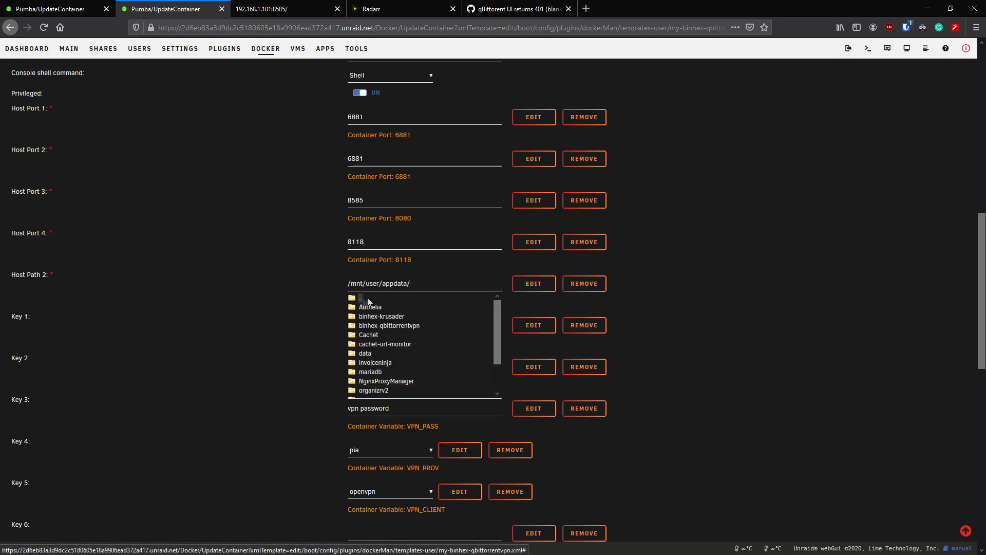
click(360, 298)
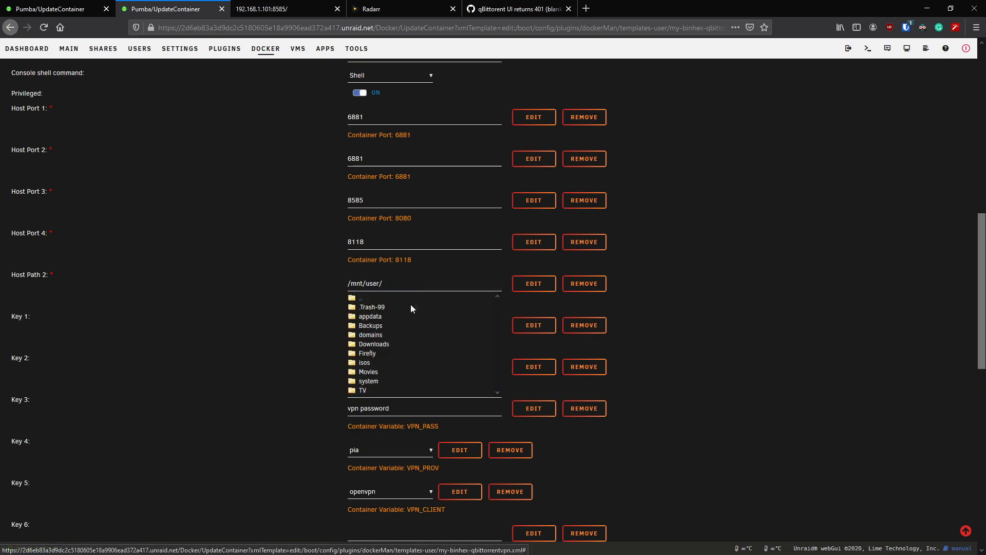
click(377, 344)
click(273, 285)
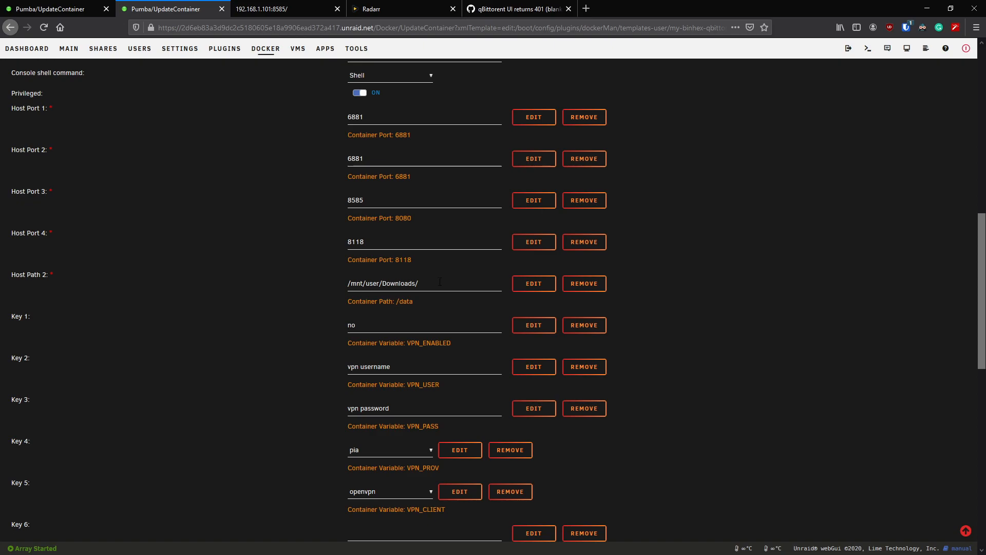
scroll(415, 311, down, 10)
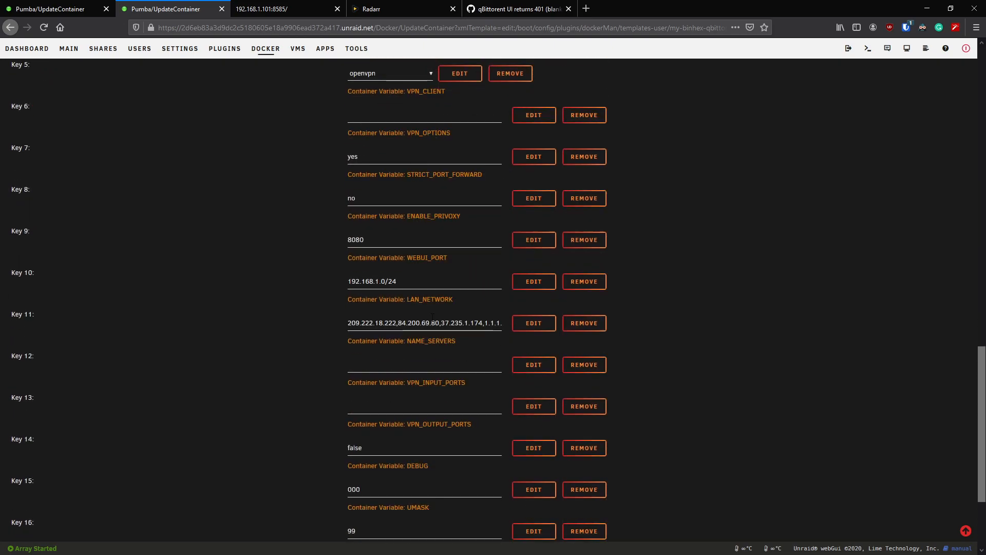
scroll(416, 311, down, 5)
click(367, 522)
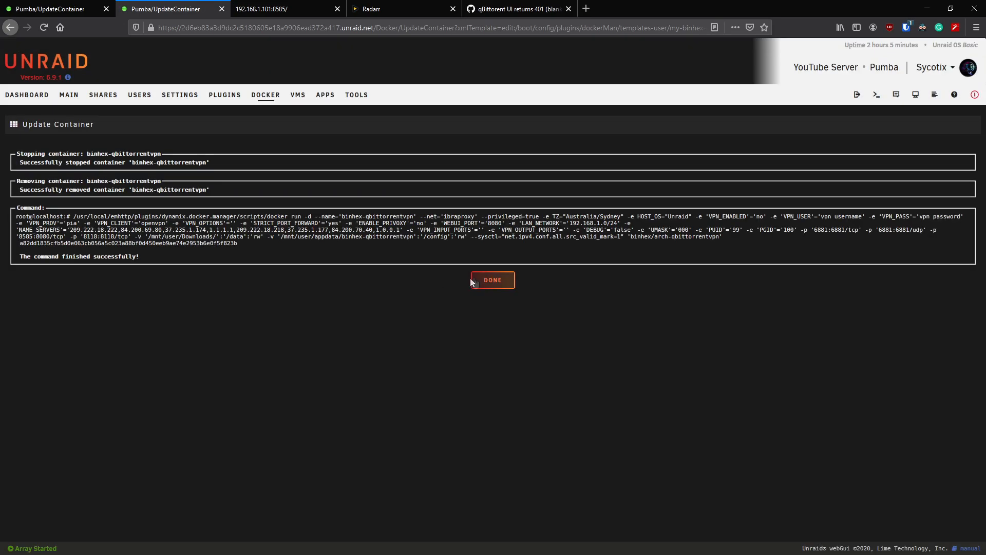
Step: Close the update output and launch the qBittorrent web interface from the container menu
click(489, 281)
click(17, 166)
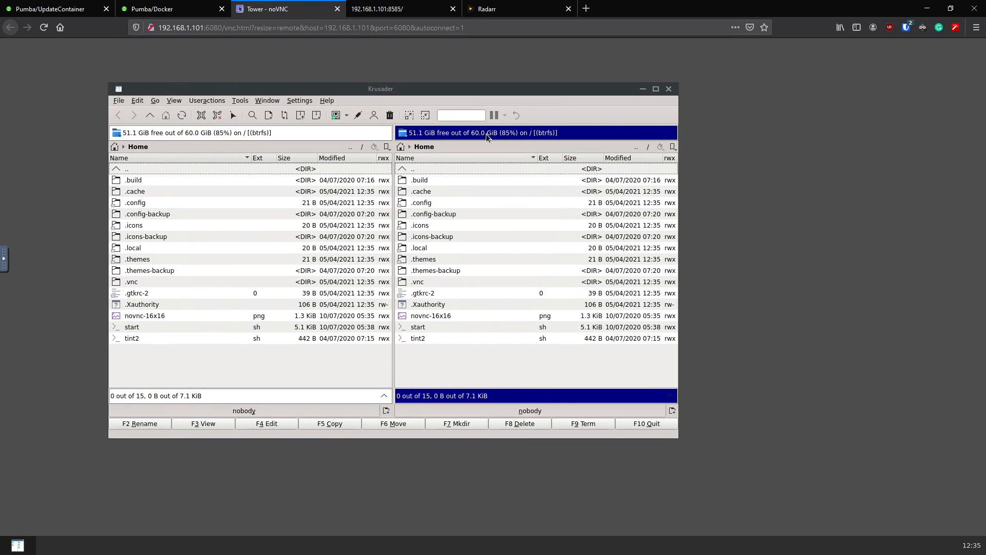
Step: Browse into appdata/binhex-qbittorrentvpn/qBittorrent/config and select qBittorrent.conf
click(361, 146)
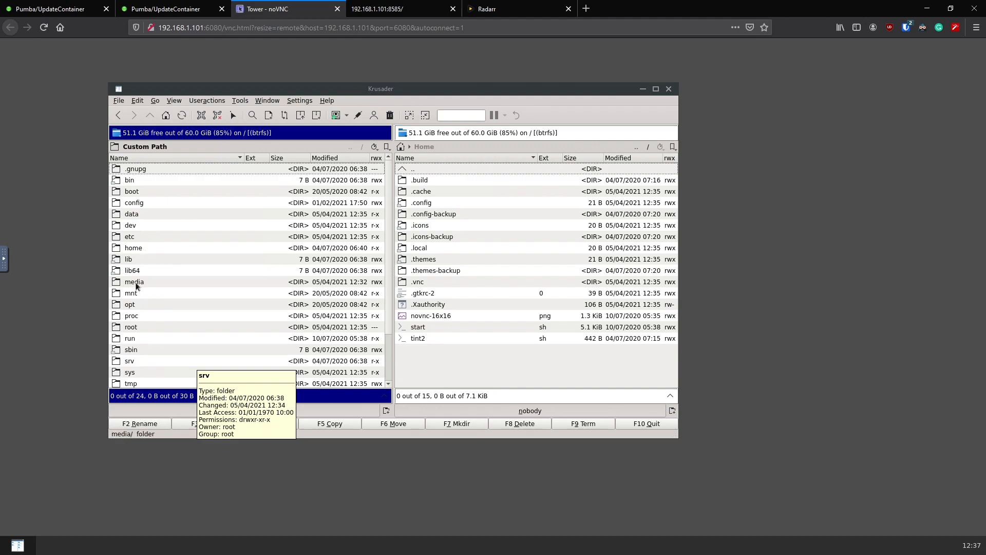
double_click(135, 282)
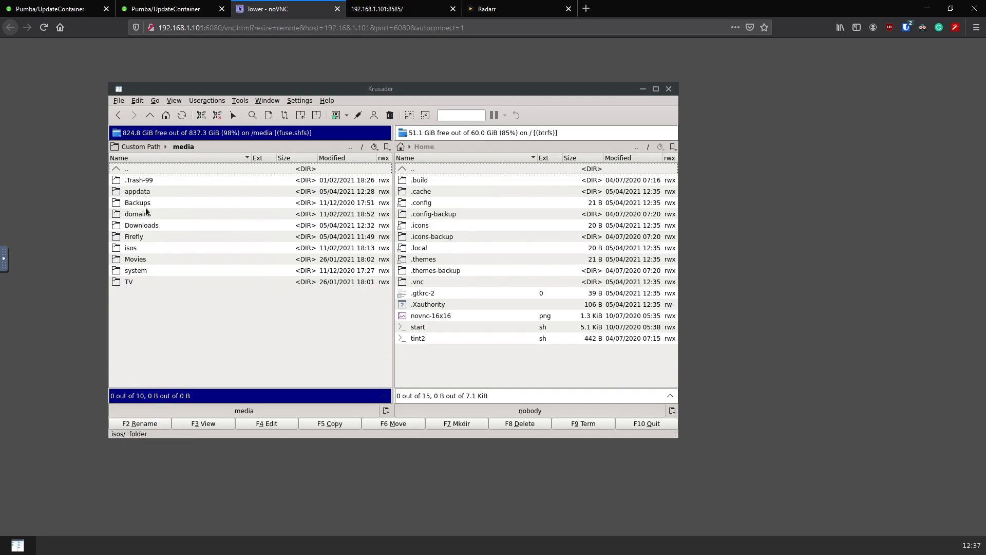
double_click(138, 191)
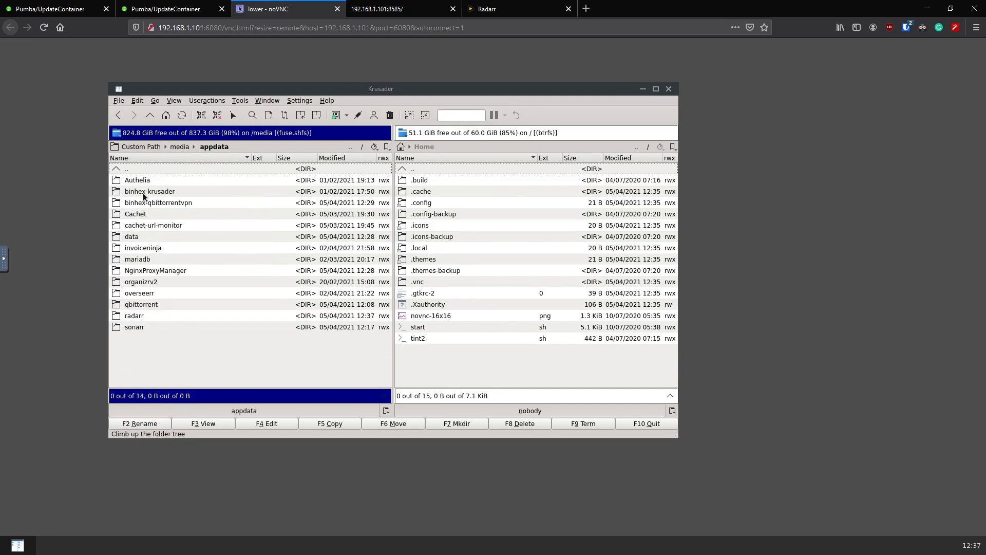
double_click(158, 203)
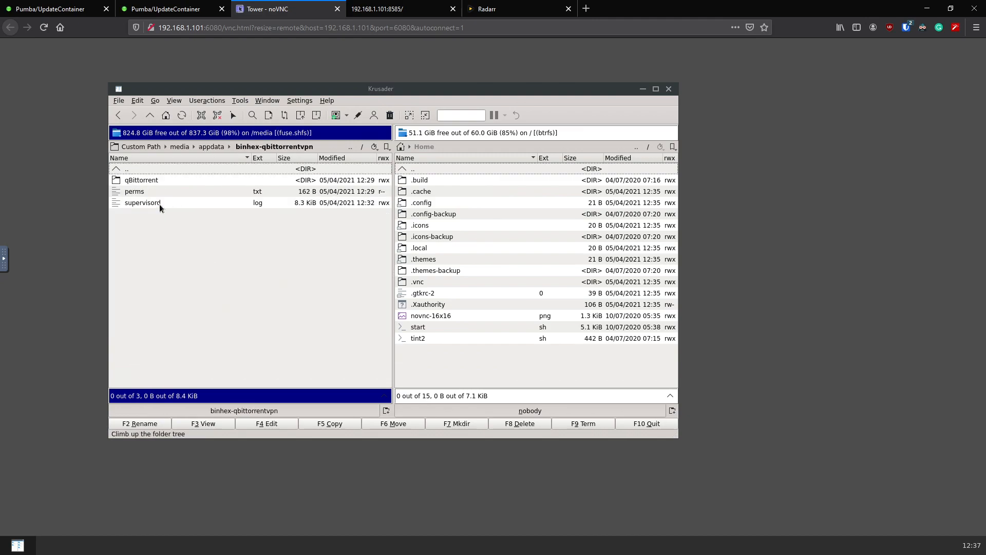
double_click(141, 180)
double_click(135, 191)
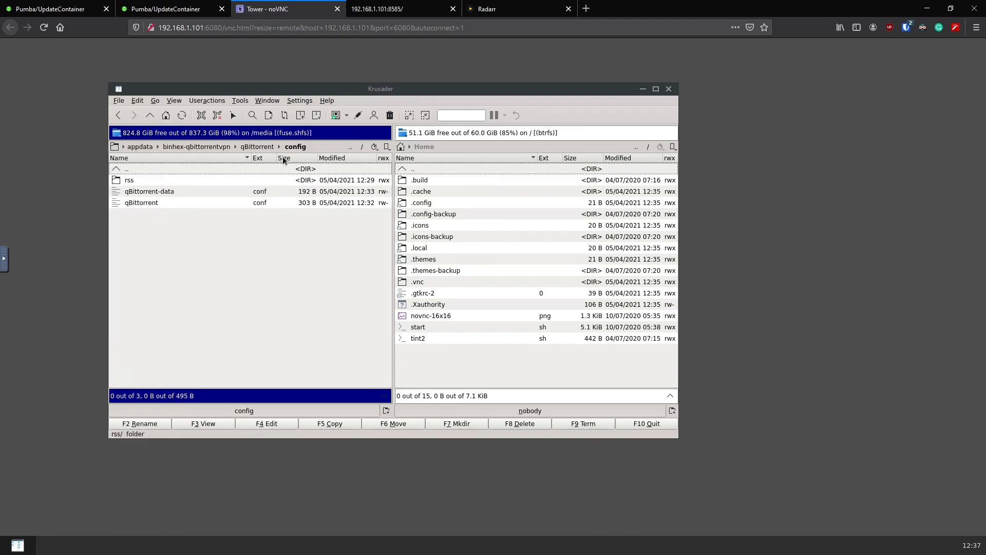
click(144, 202)
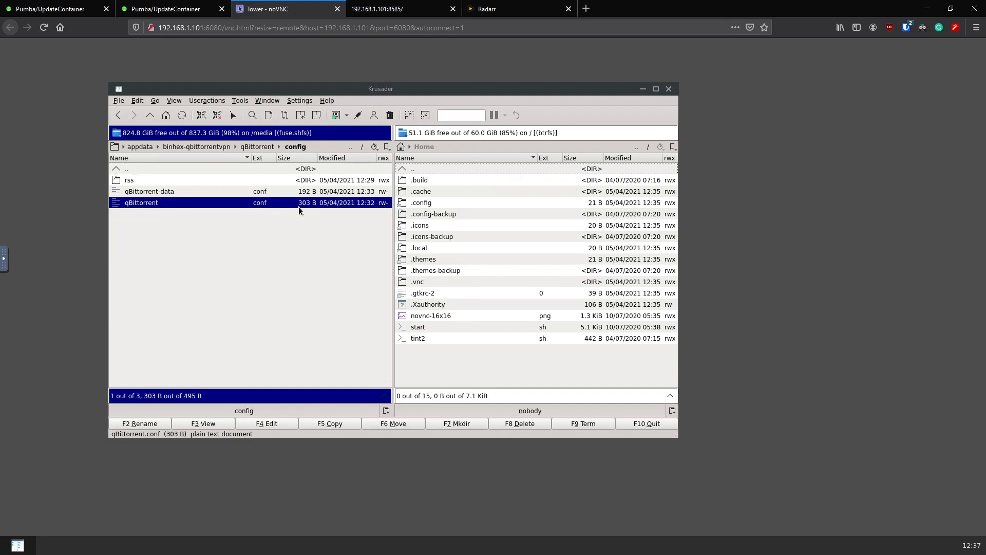
Step: Stop the binhex-qbittorrentvpn container from Unraid's Docker list, then refresh Krusader's config folder listing
click(50, 9)
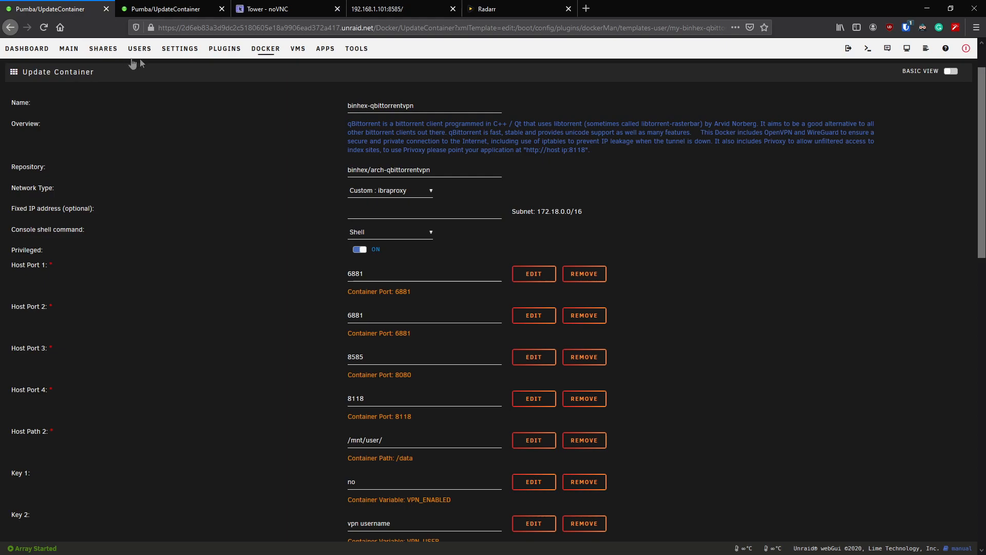
click(265, 94)
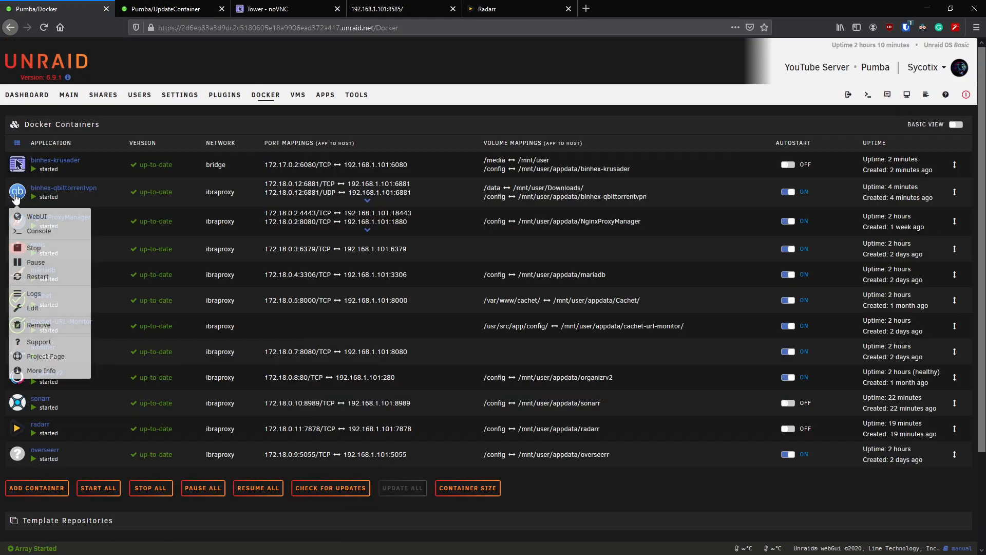
click(17, 191)
click(33, 249)
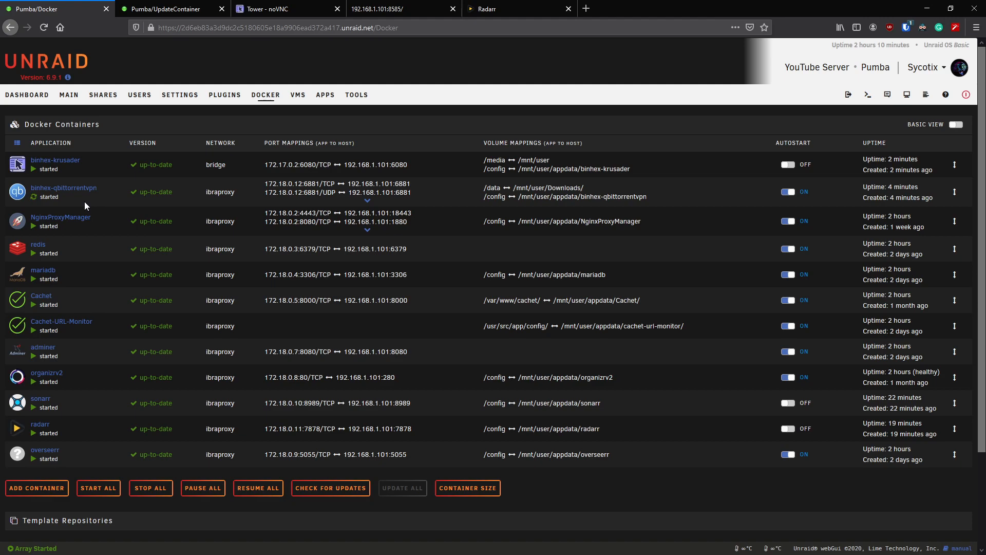
click(266, 8)
click(182, 115)
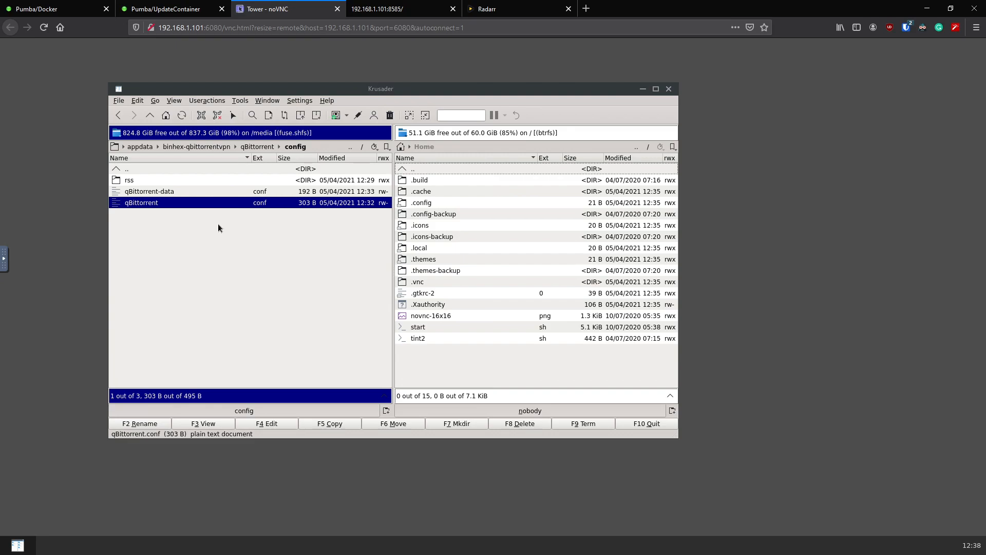
Step: Inspect qBittorrent.conf in the viewer, editor and properties dialog without changing it
key(F3)
drag(747, 169, 496, 117)
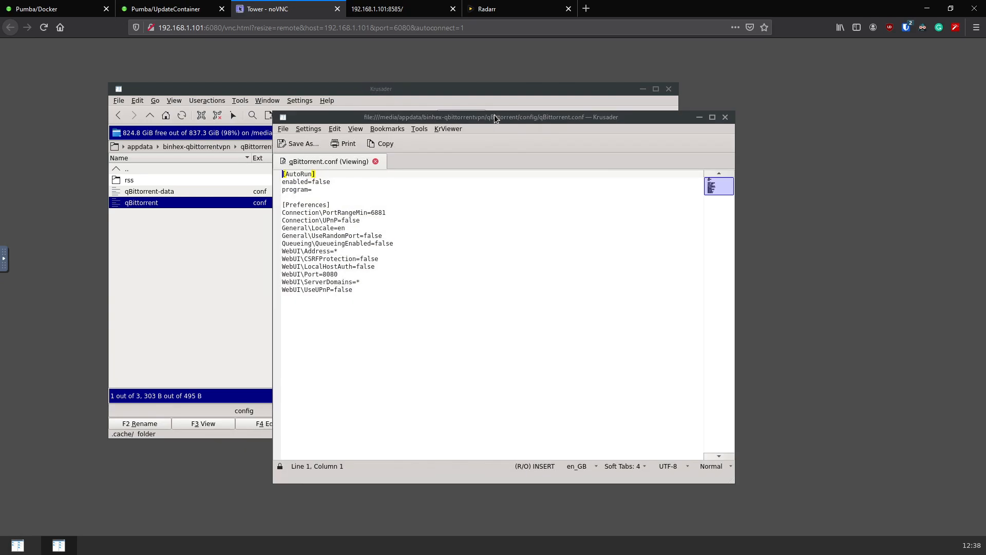
click(724, 117)
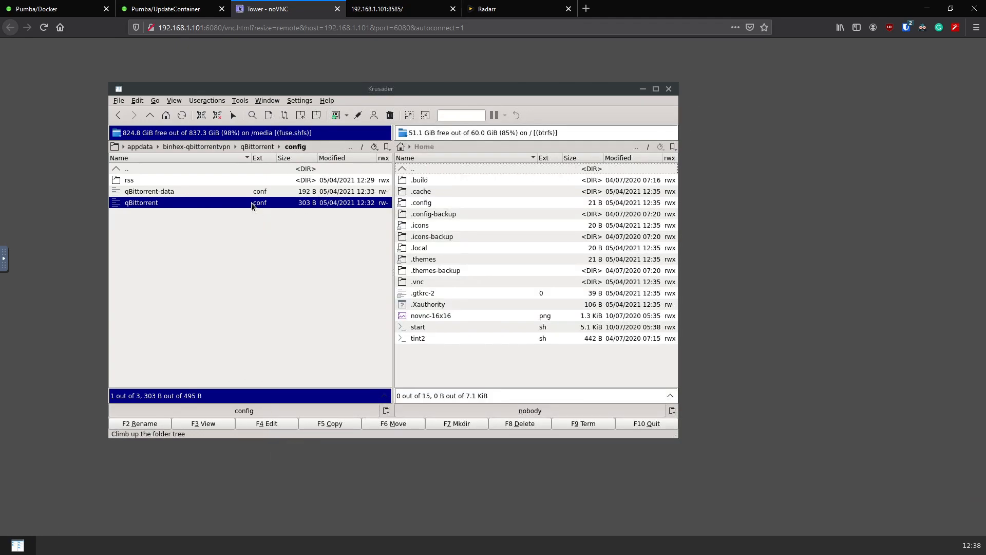
key(F4)
drag(697, 164, 419, 130)
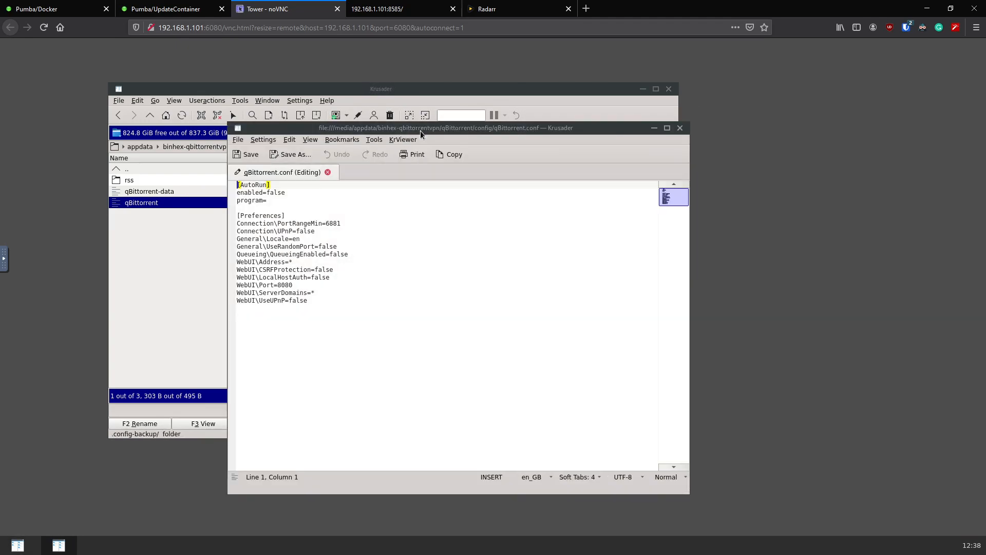
click(311, 246)
click(317, 301)
click(682, 130)
right_click(158, 202)
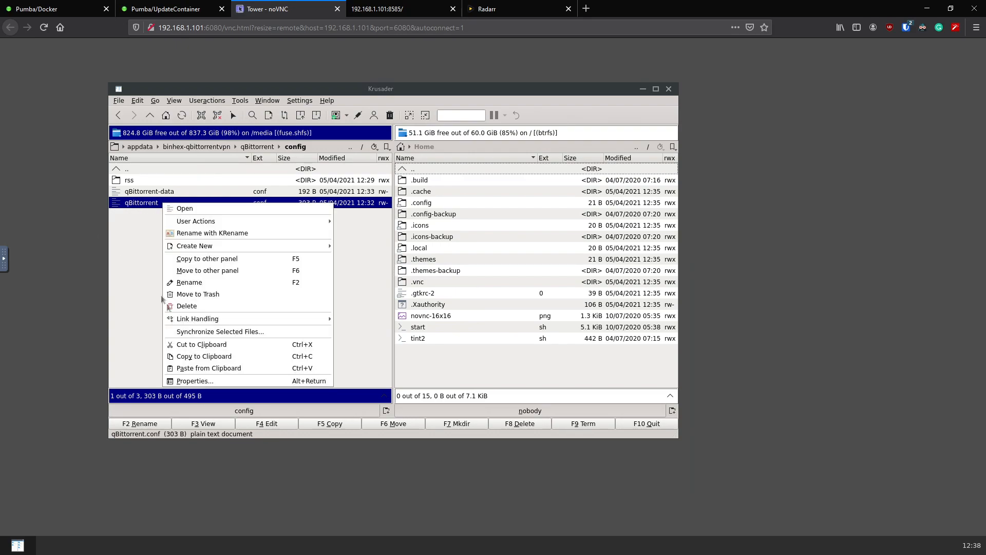
click(194, 381)
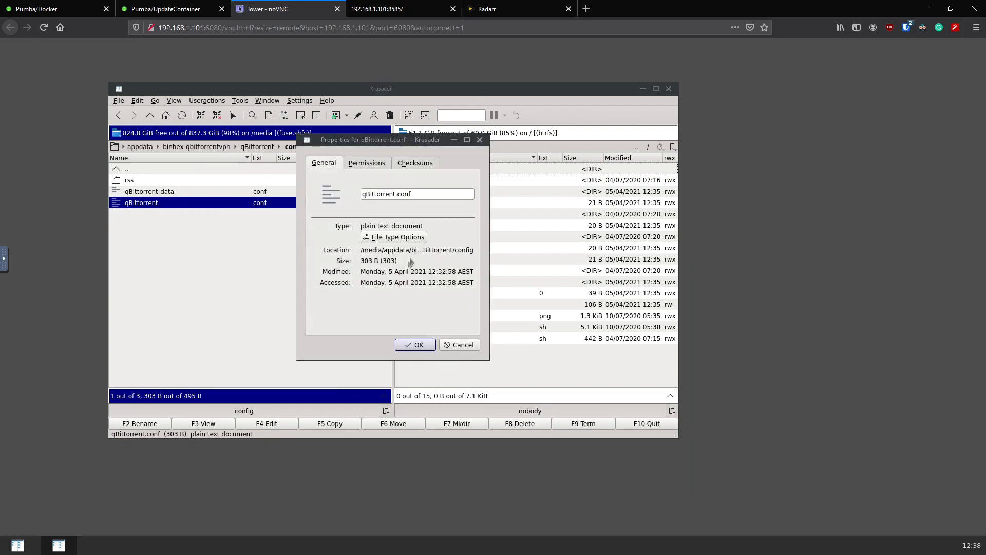
key(Escape)
Step: Add WebUI\HostHeaderValidation=false as a new last line of qBittorrent.conf and save it
key(F4)
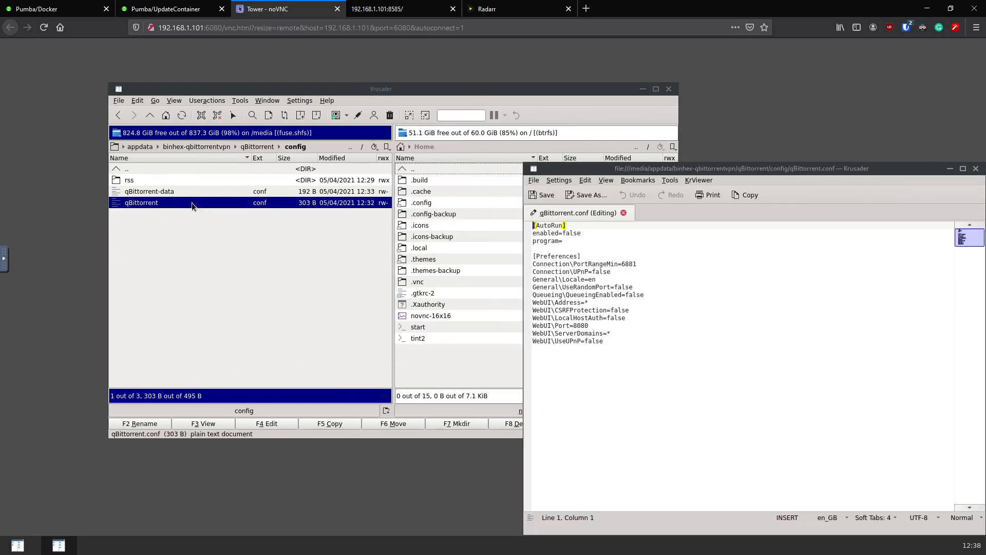
drag(682, 169, 422, 128)
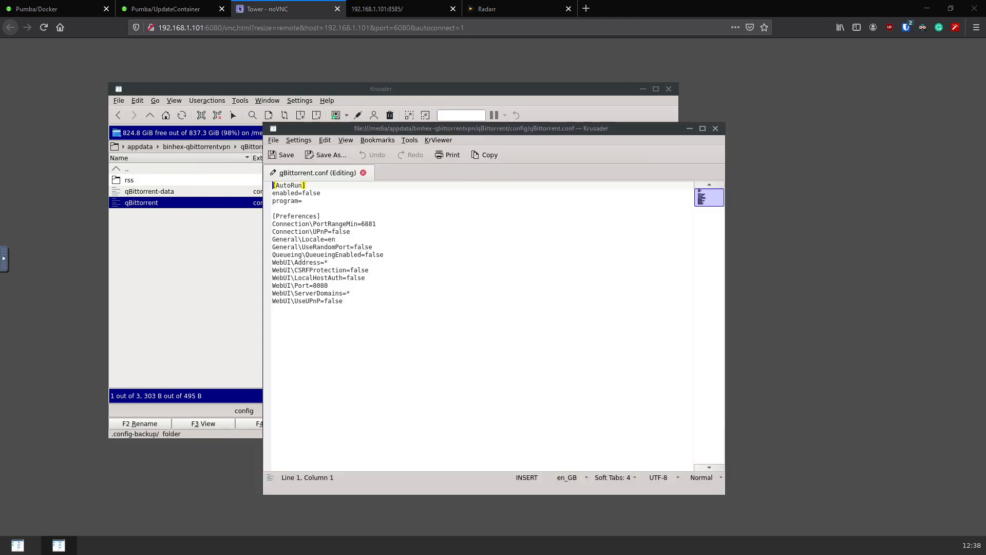
click(365, 306)
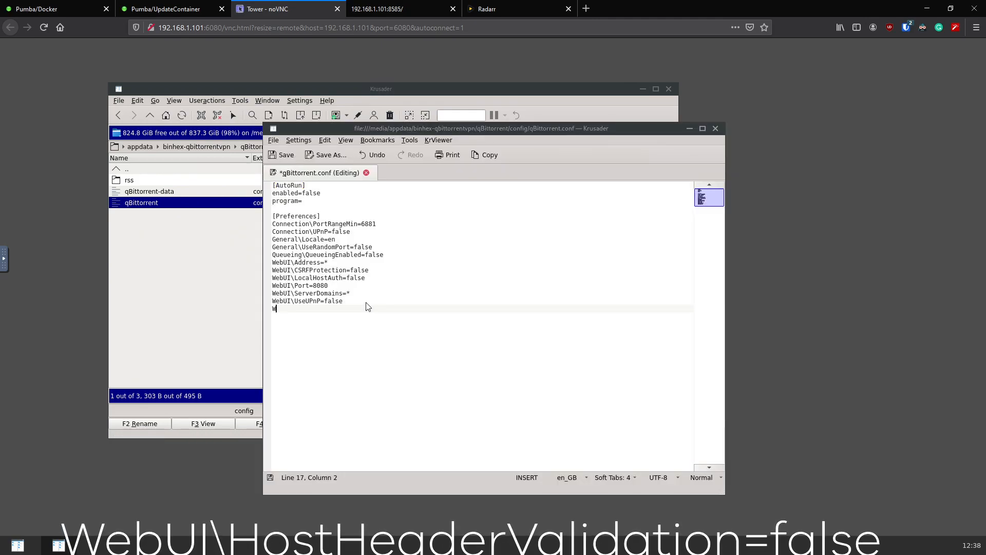
text(WebUI)
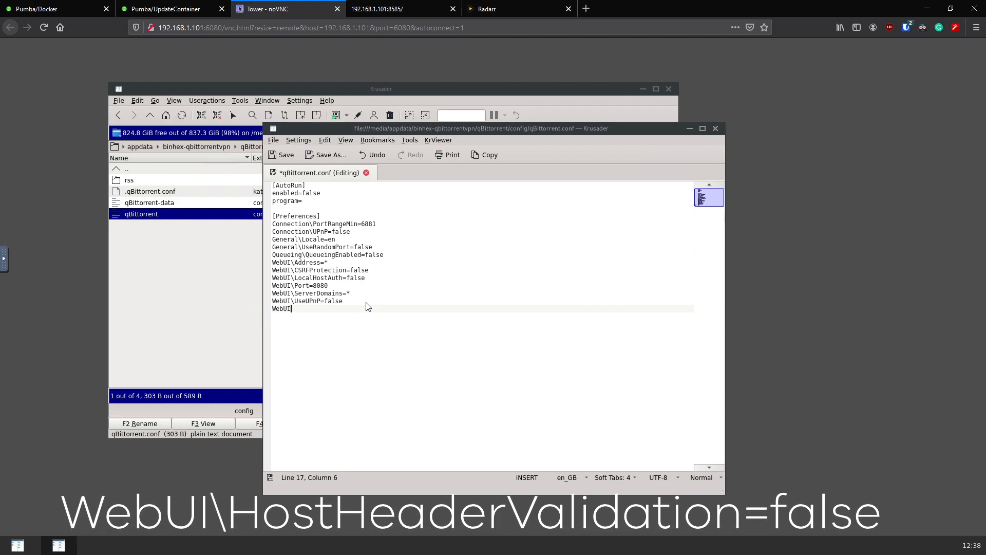
text(\HostHeaderValidation=false)
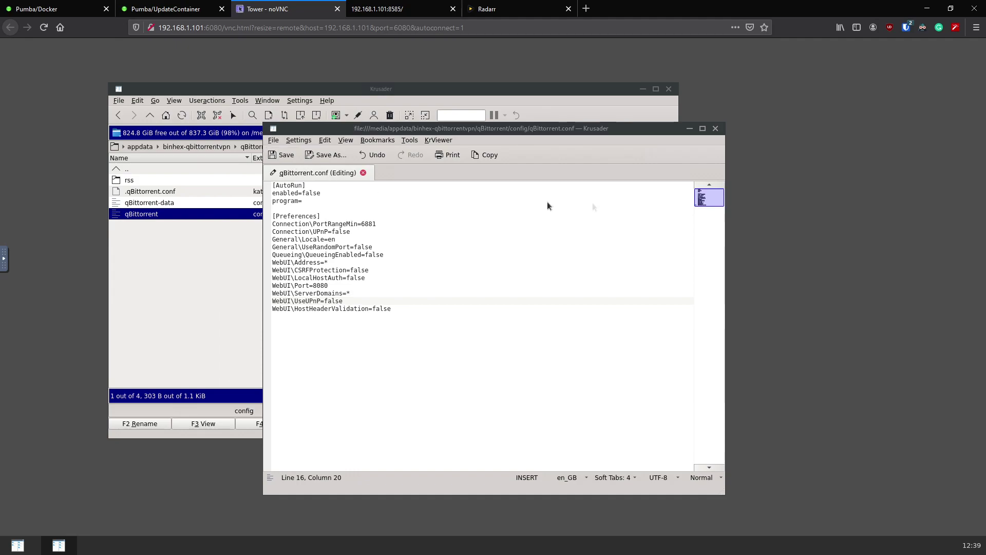
key(ctrl+s)
click(715, 129)
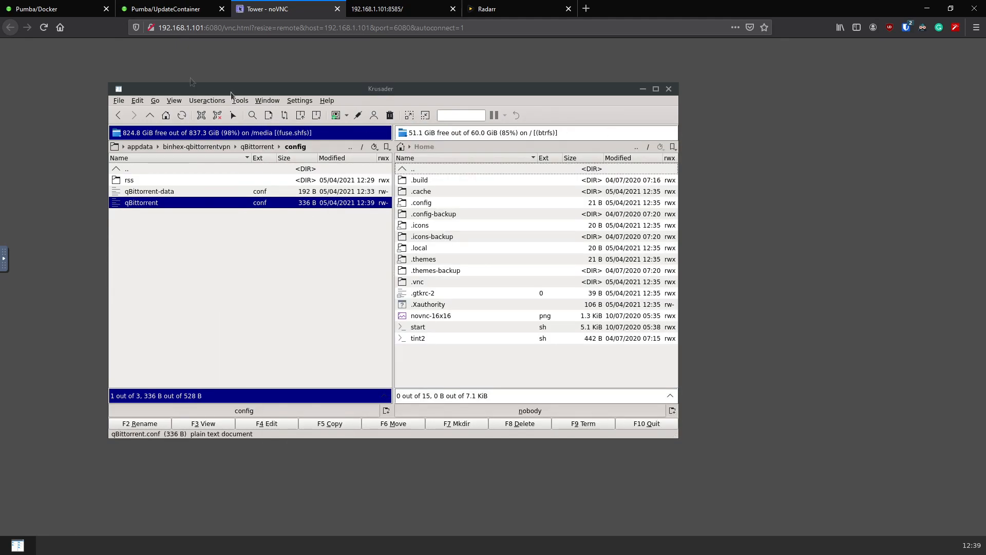
click(36, 8)
Step: Start the binhex-qbittorrentvpn container again and launch its qBittorrent web interface
click(17, 191)
click(36, 212)
click(17, 191)
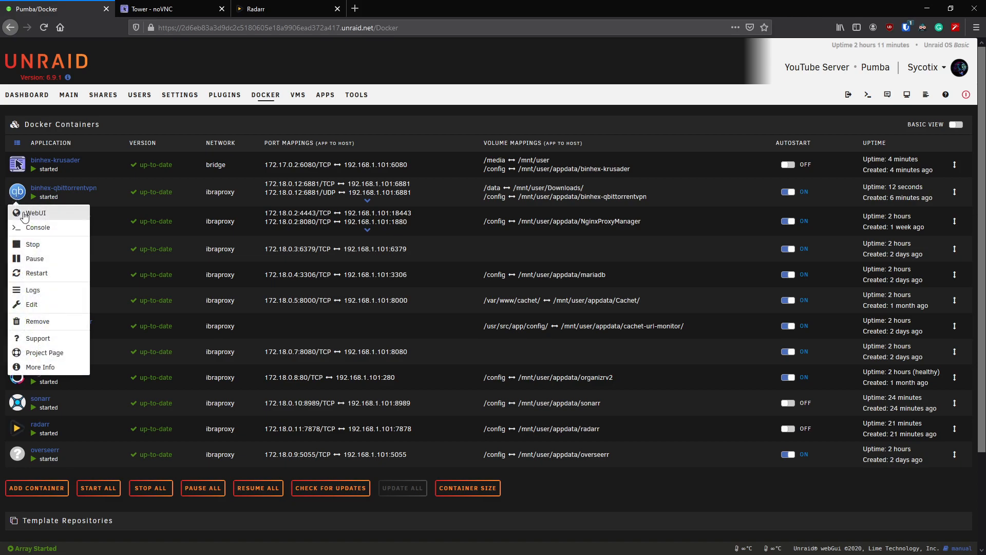
click(34, 213)
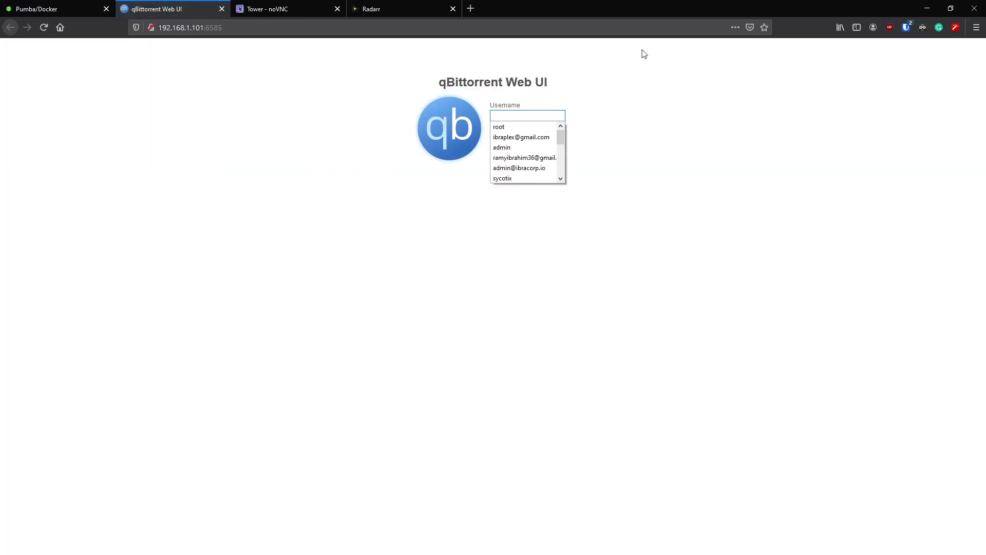
Step: Log in to qBittorrent Web UI as admin and bring up its Options dialog
click(643, 54)
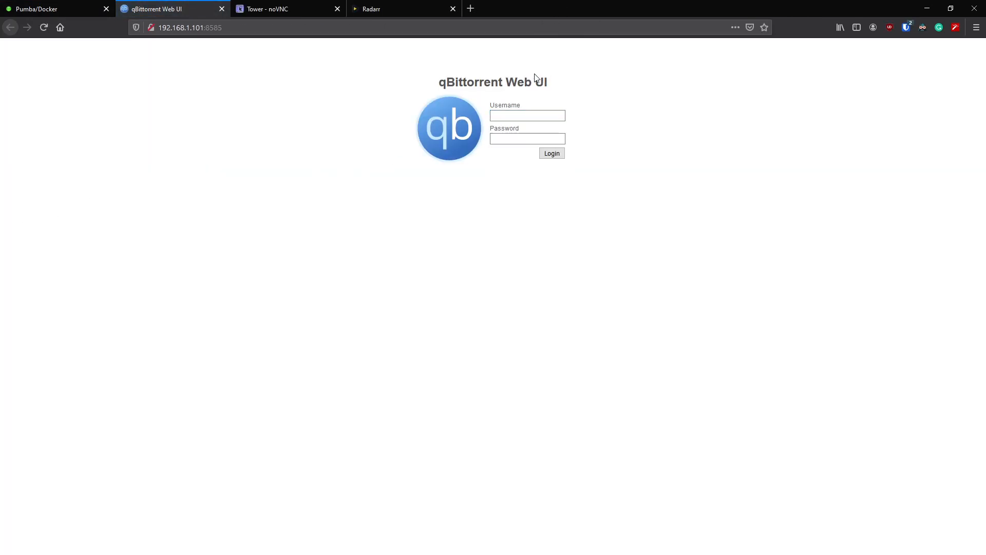
click(557, 113)
text(admin)
key(Tab)
key(Return)
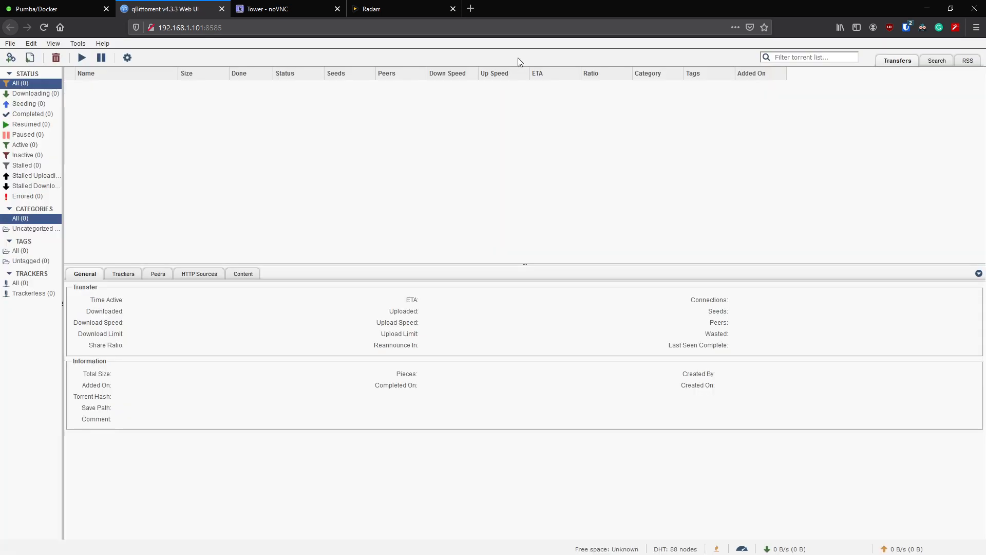
key(alt+o)
scroll(771, 386, up, 5)
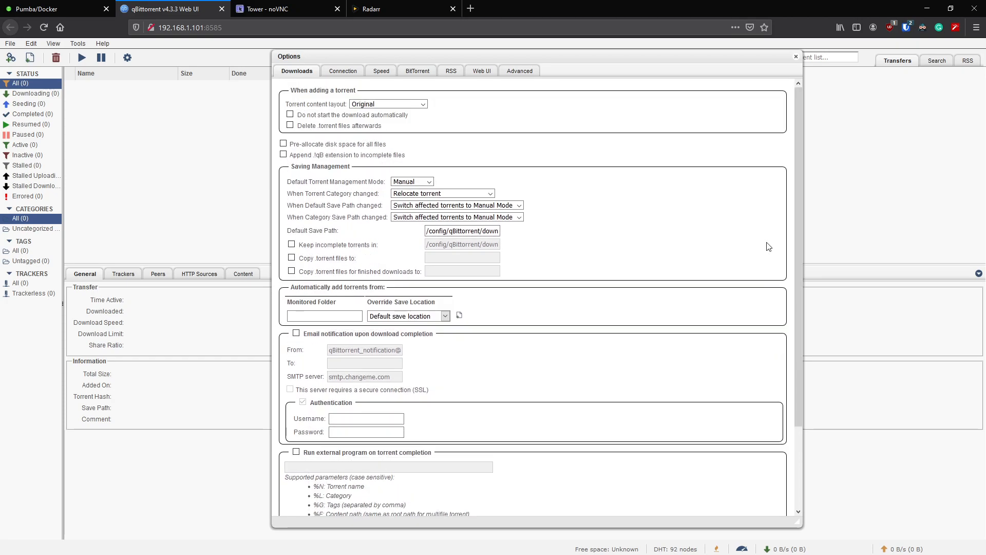
Step: Download vuetorrent.zip from the VueTorrent GitHub releases page and close that page
click(470, 8)
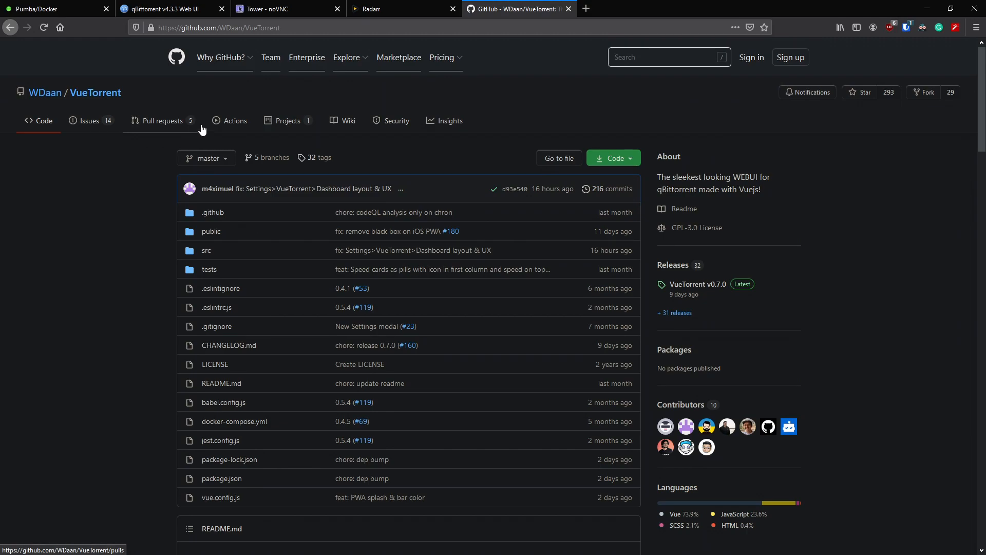
scroll(185, 257, down, 5)
scroll(190, 241, down, 3)
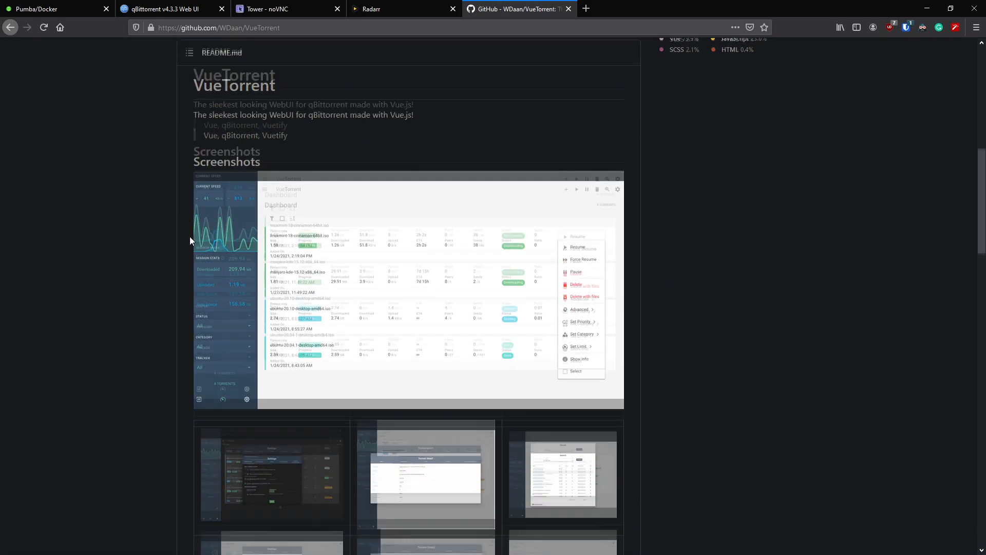
scroll(190, 237, up, 8)
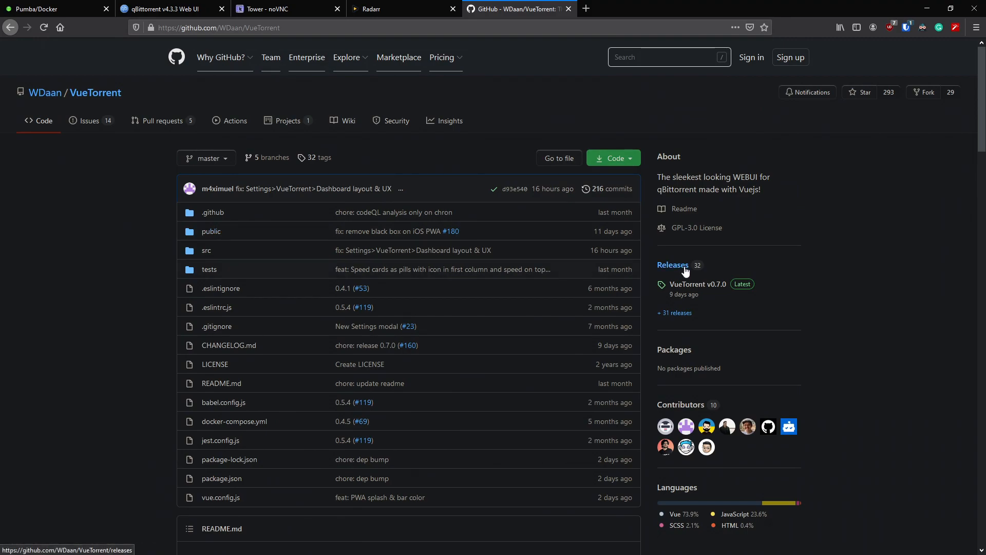
click(677, 267)
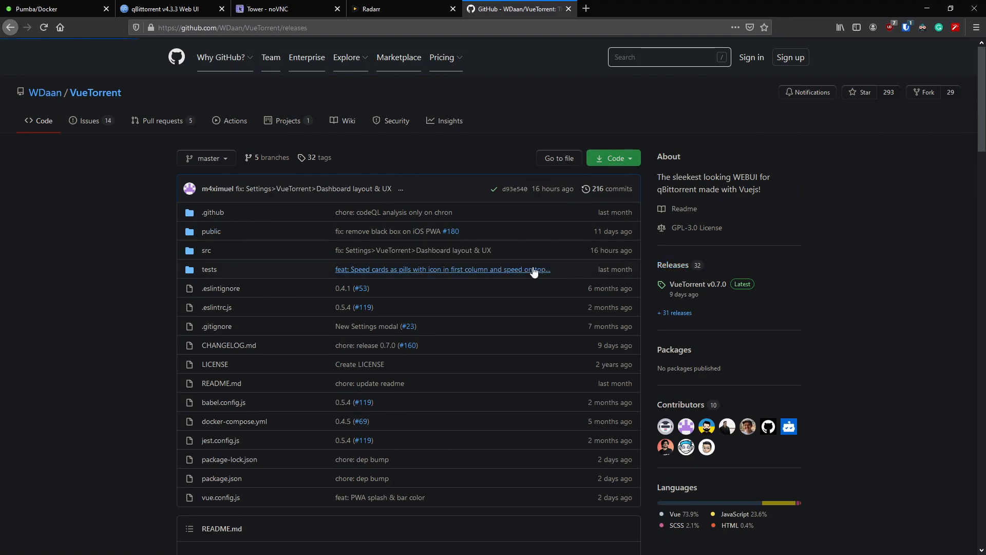
scroll(383, 308, down, 1)
click(329, 445)
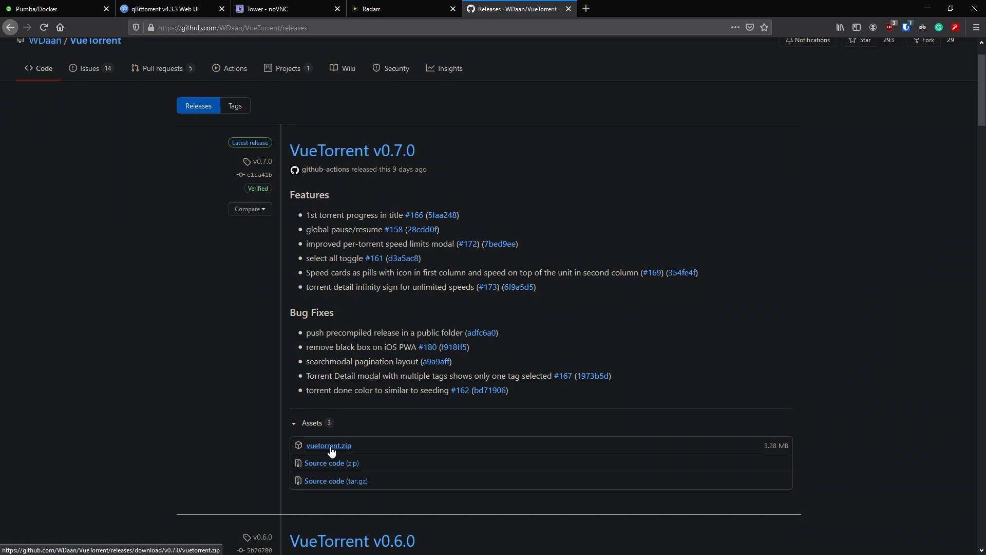
click(569, 10)
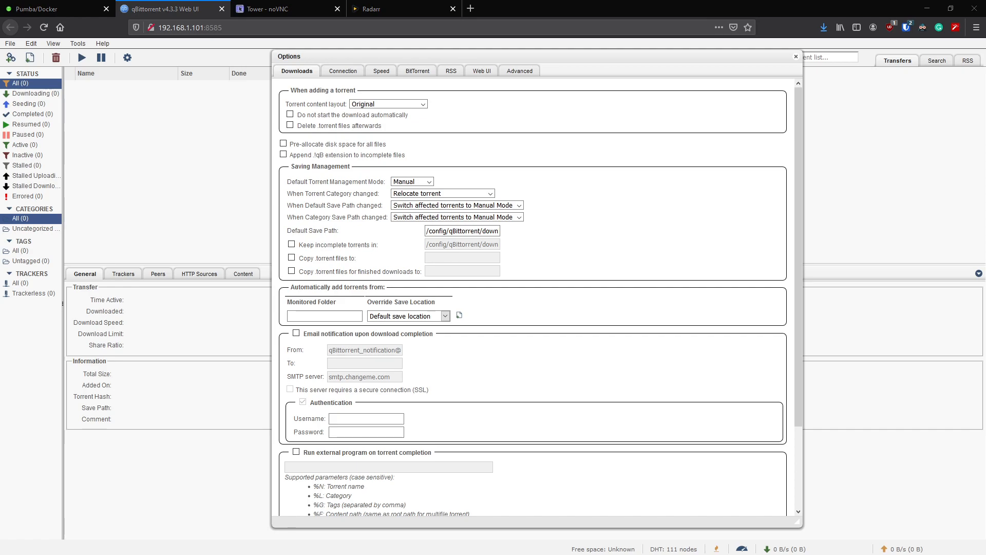
Step: Show the downloaded vuetorrent.zip archive in the browser's Downloads folder
click(628, 269)
click(693, 264)
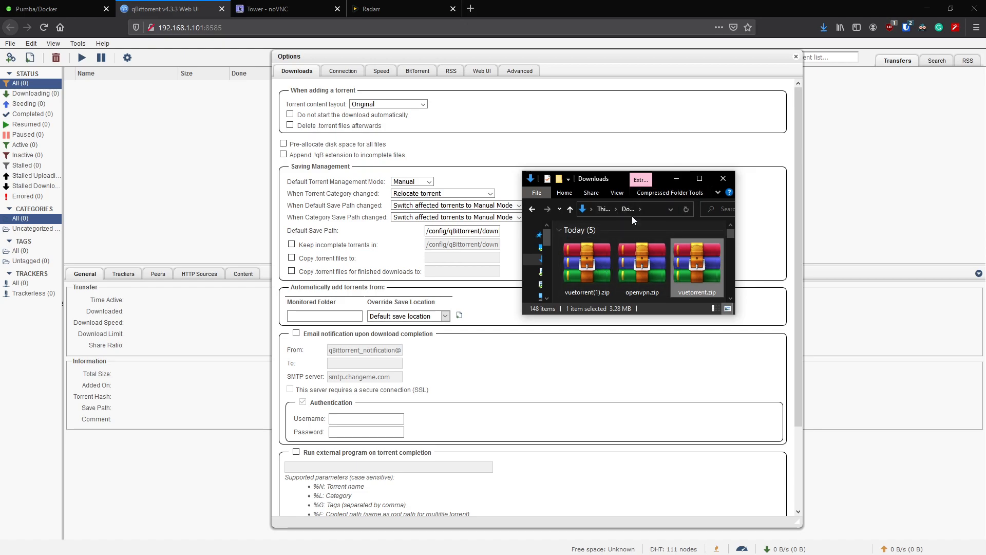
Step: Create a theme folder in the \\PUMBA\Downloads share and place vuetorrent.zip inside it
key(alt+Tab)
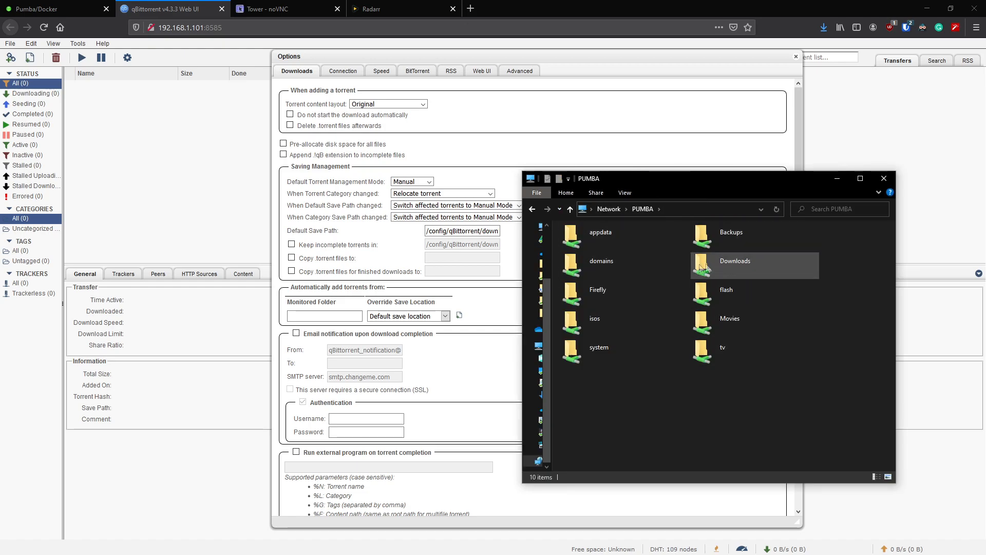
double_click(729, 264)
right_click(657, 347)
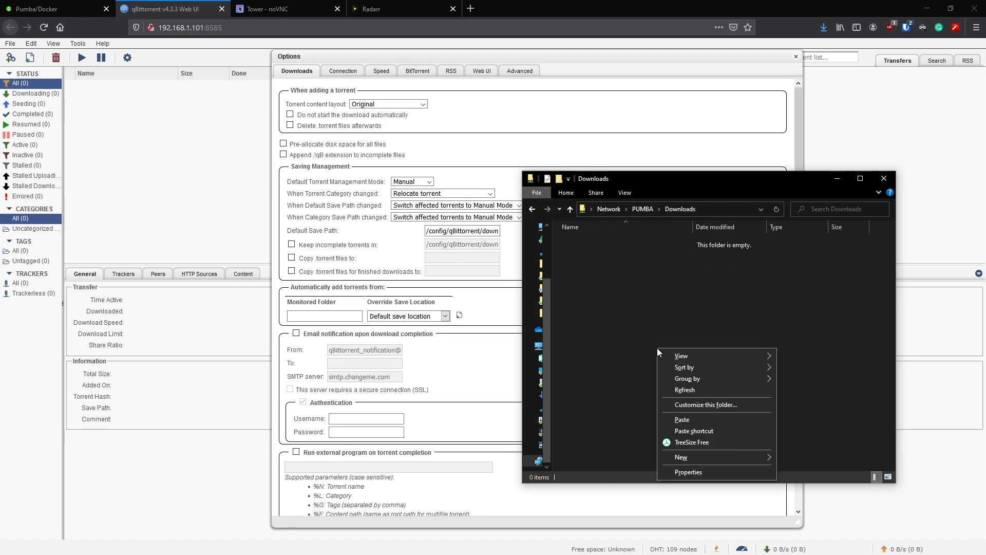
mouse_move(717, 457)
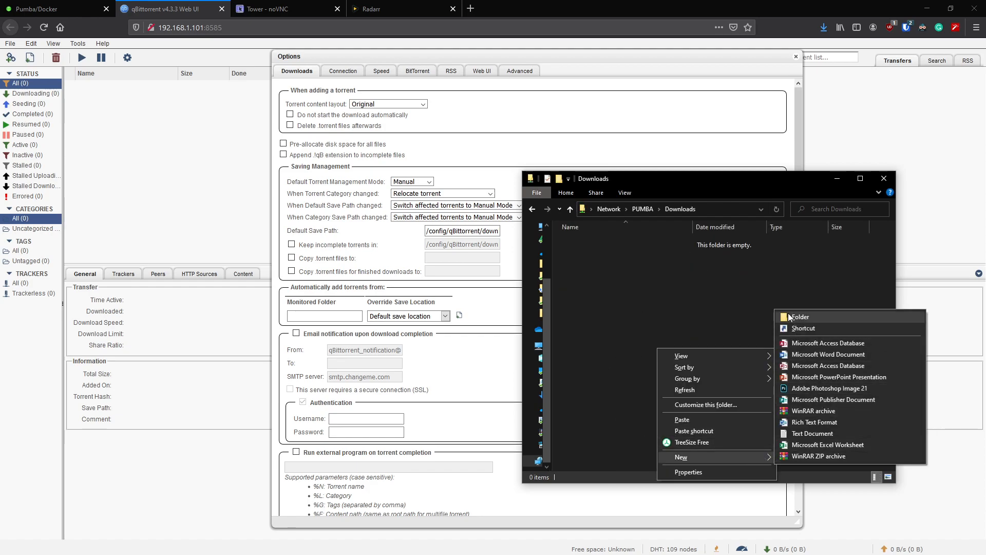
click(831, 316)
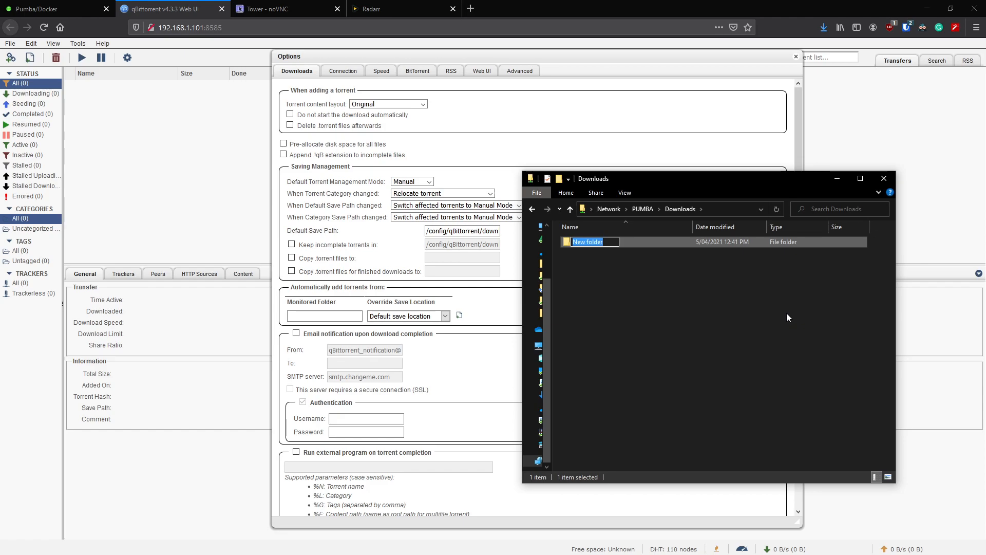
text(theme)
key(Return)
key(Return)
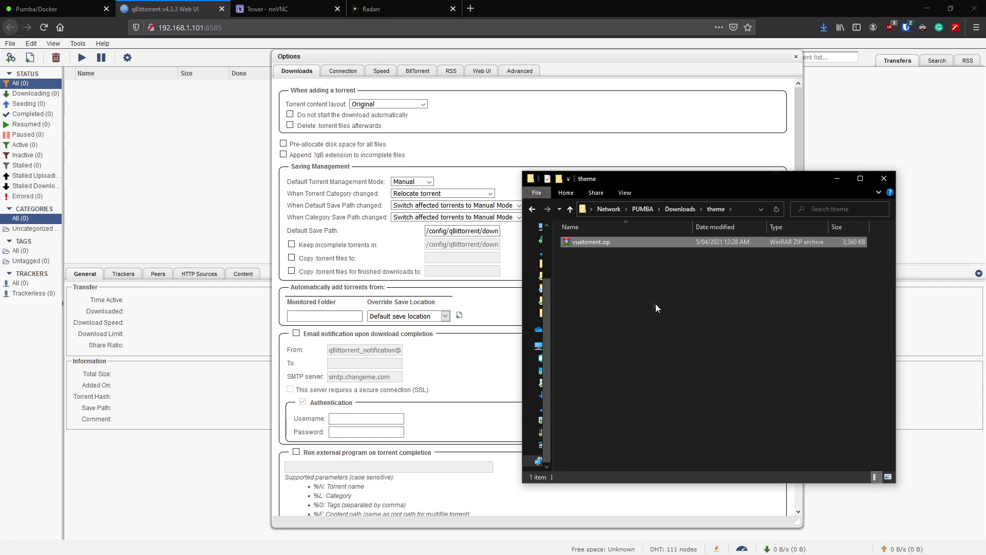
right_click(588, 242)
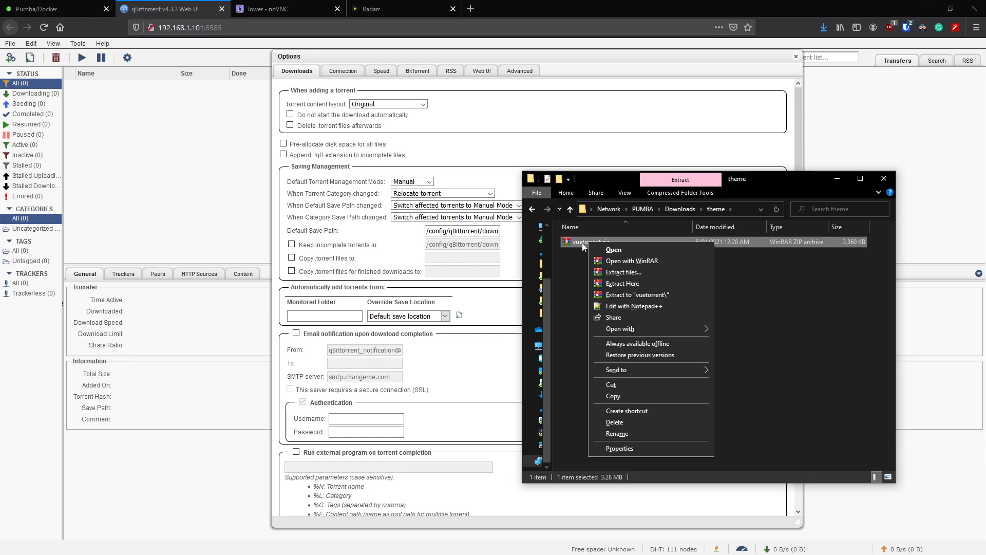
Step: Extract vuetorrent.zip to vuetorrent\ and move the nested public folder up into the outer vuetorrent folder
click(647, 295)
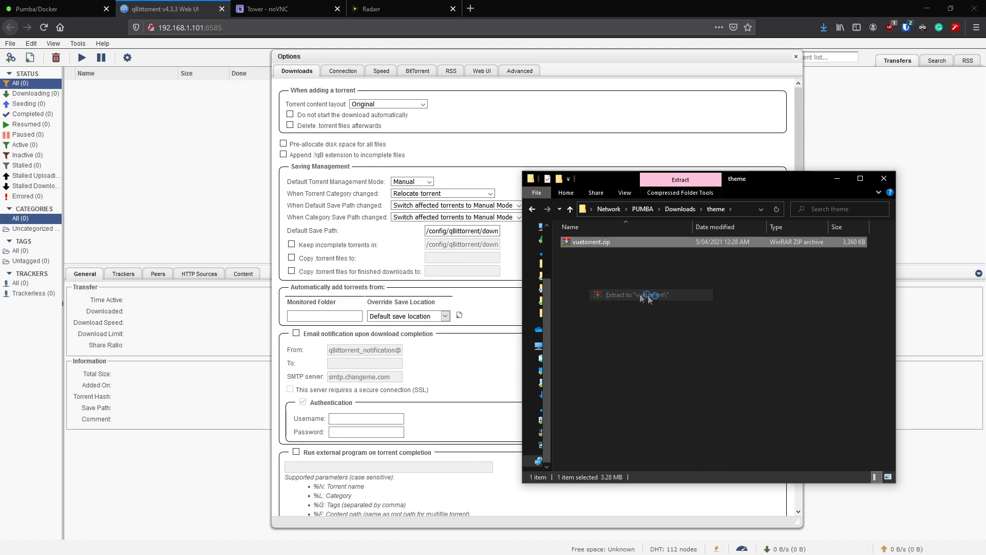
double_click(588, 251)
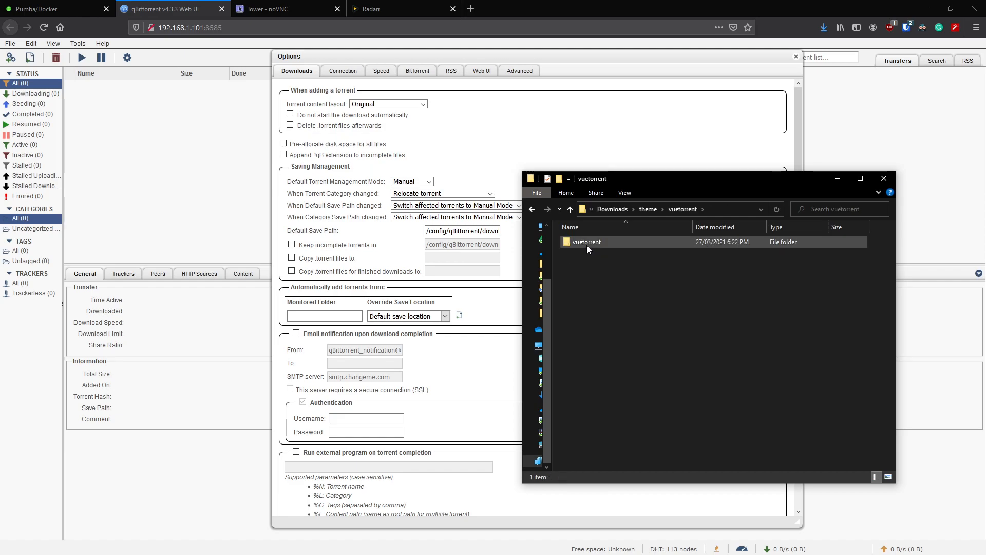
click(586, 245)
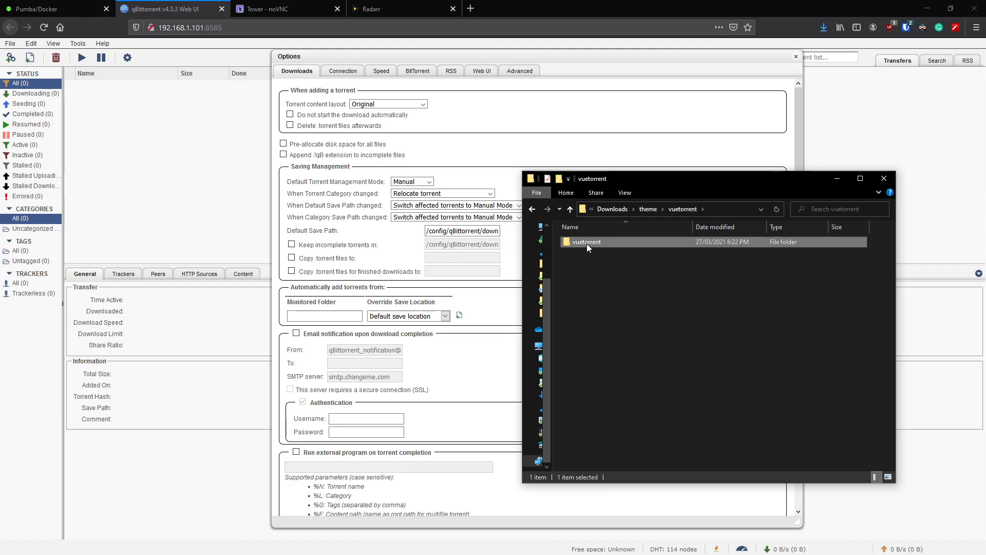
double_click(588, 244)
click(585, 242)
click(532, 209)
right_click(624, 304)
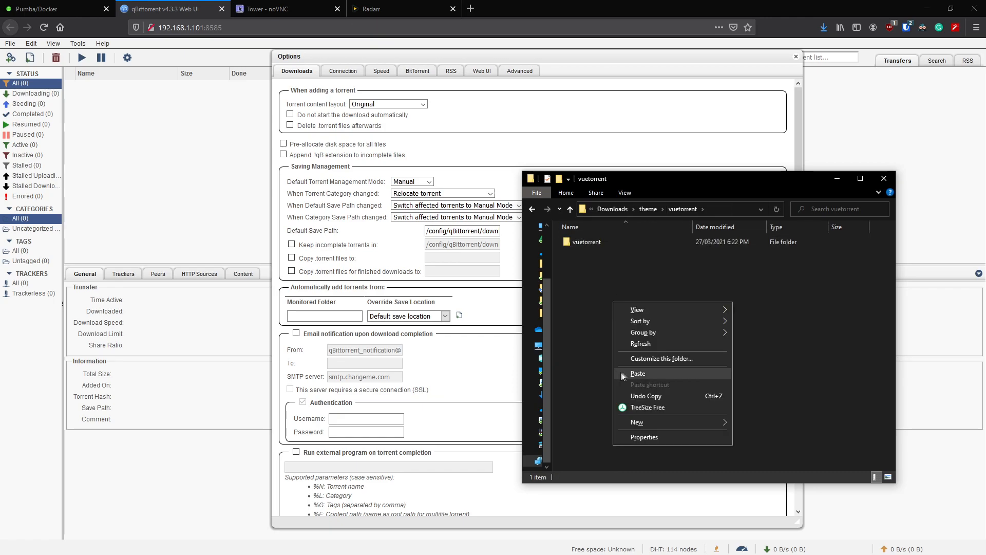
click(639, 375)
Step: Verify theme\vuetorrent\public holds index.html, css and js, then close File Explorer
double_click(588, 241)
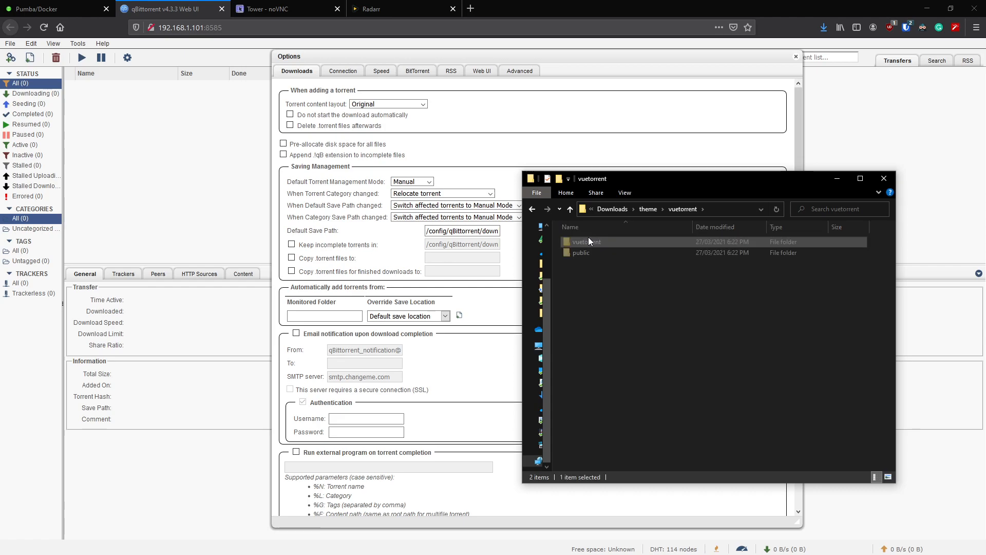
key(alt+Left)
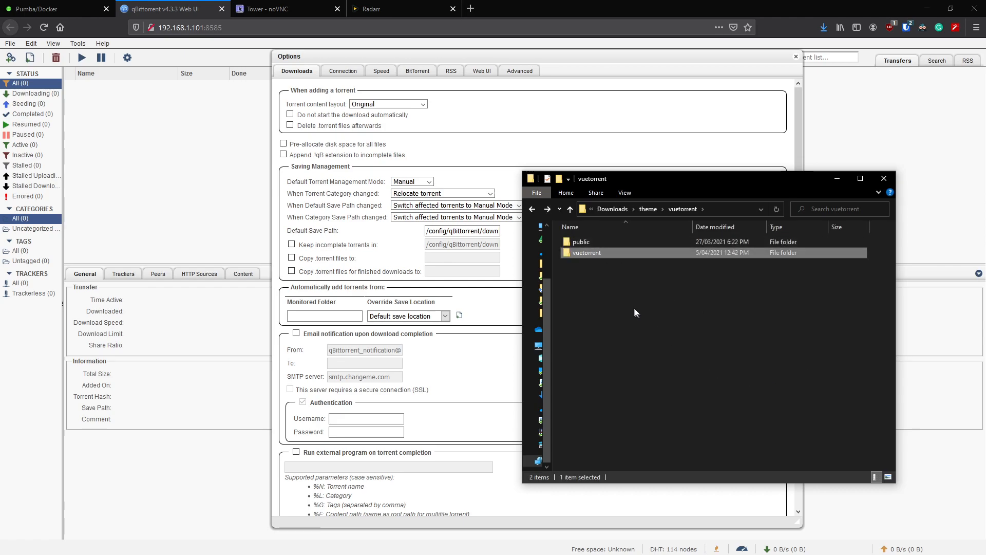
click(531, 209)
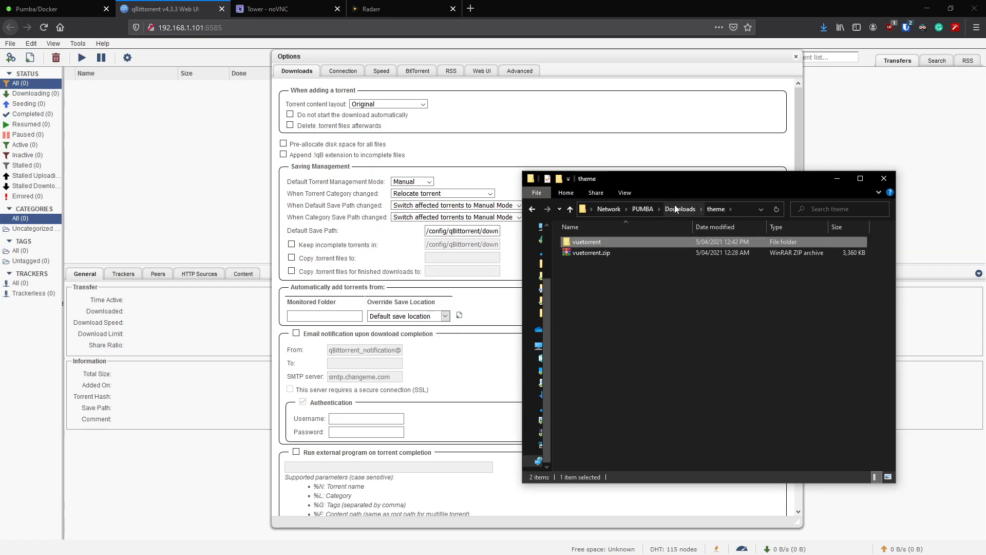
click(632, 308)
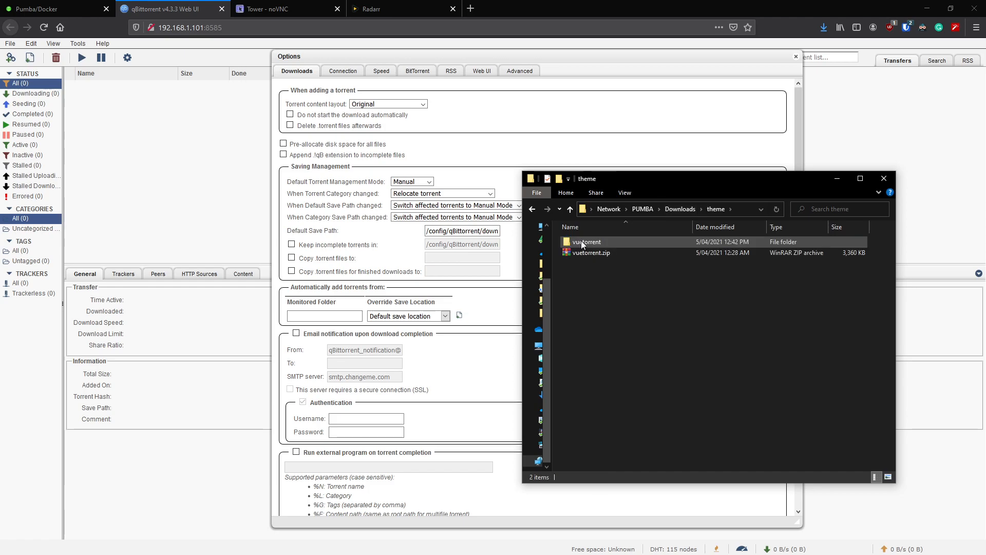
double_click(581, 241)
double_click(580, 241)
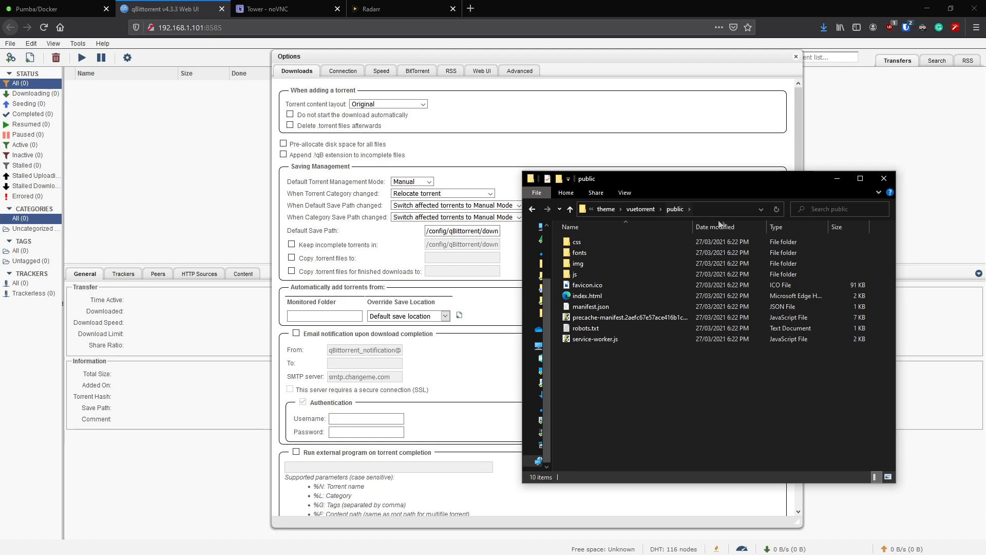
click(647, 99)
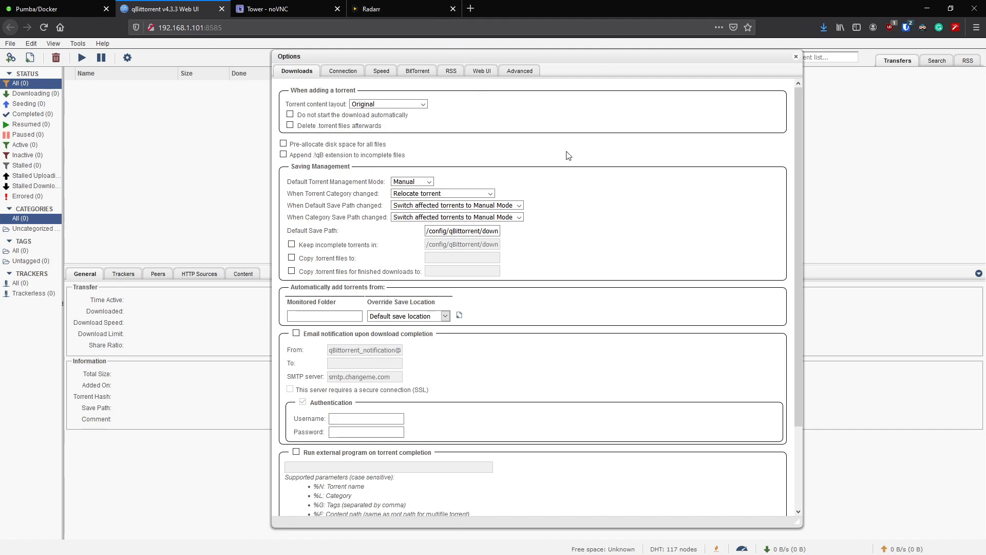
Step: Remove 'qBittorrent/' from the default save path, leaving /config/downloads/
drag(461, 231, 509, 231)
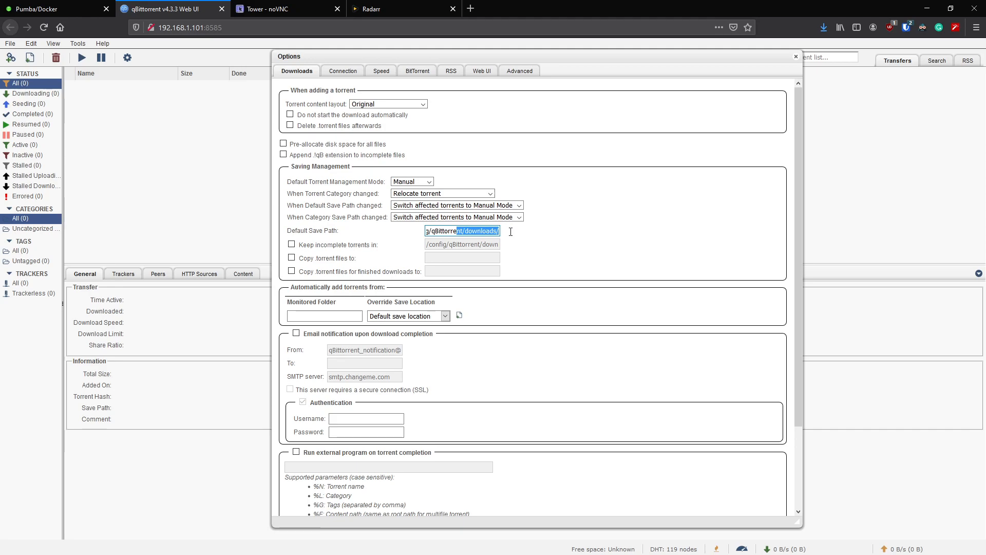
click(460, 231)
drag(499, 231, 422, 233)
click(458, 231)
key(BackSpace)
Step: Review the container's /data downloads and /config app data host path mappings in Unraid's edit form
click(37, 9)
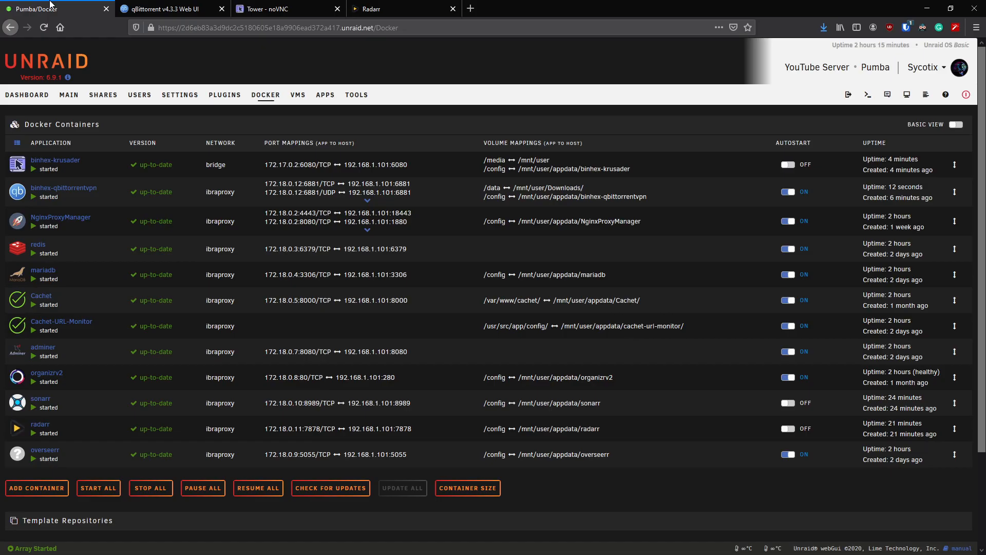
click(74, 191)
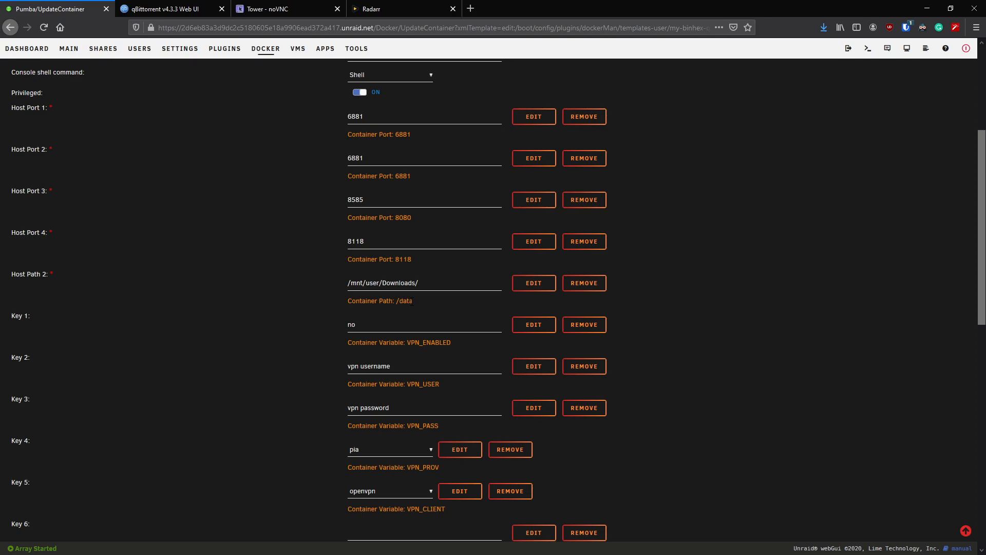
drag(414, 301, 351, 283)
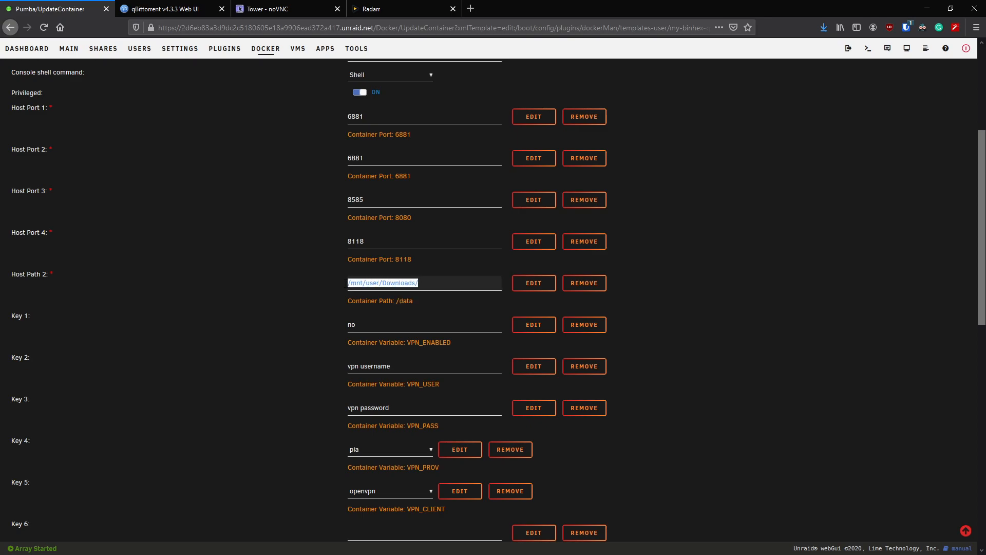
scroll(300, 281, down, 5)
scroll(318, 314, down, 5)
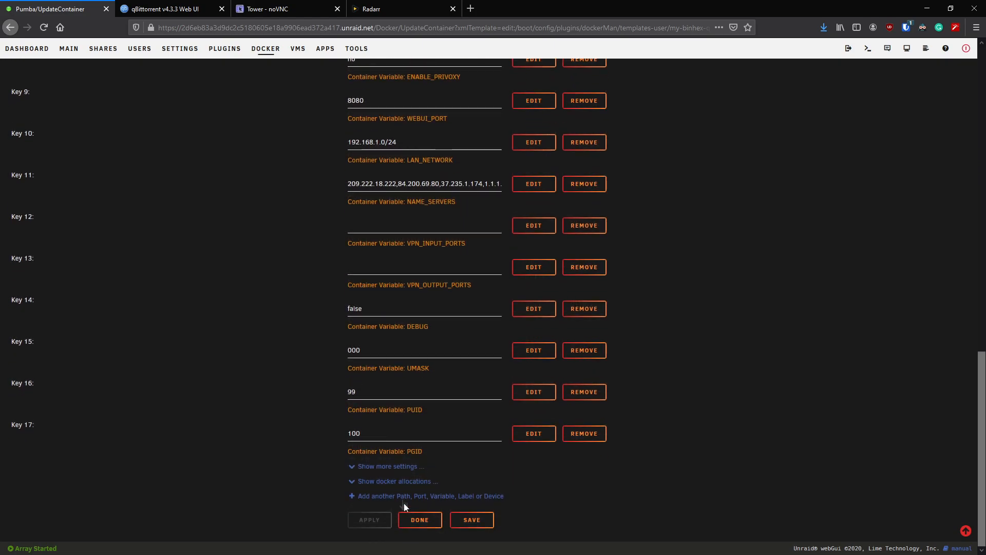
click(387, 467)
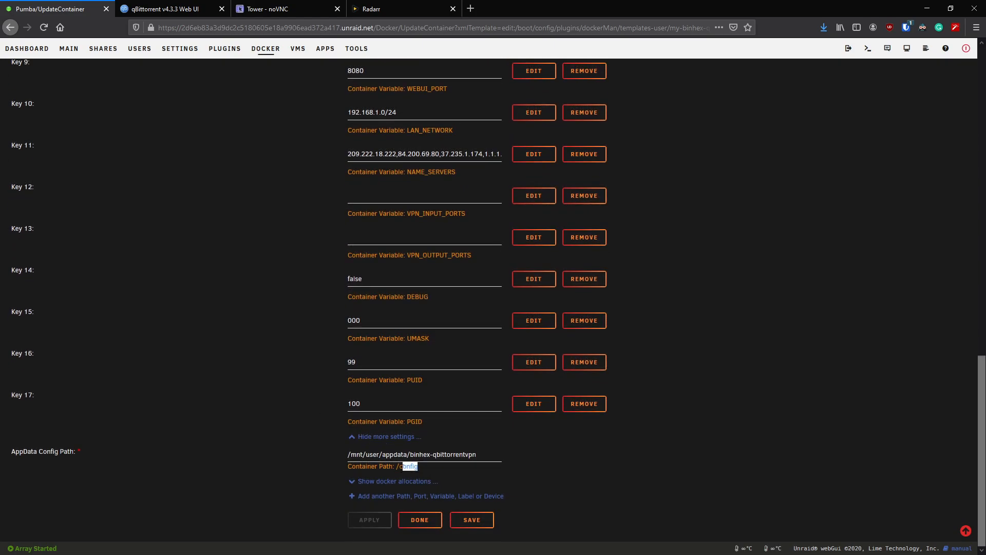
drag(402, 466, 395, 466)
drag(477, 454, 350, 455)
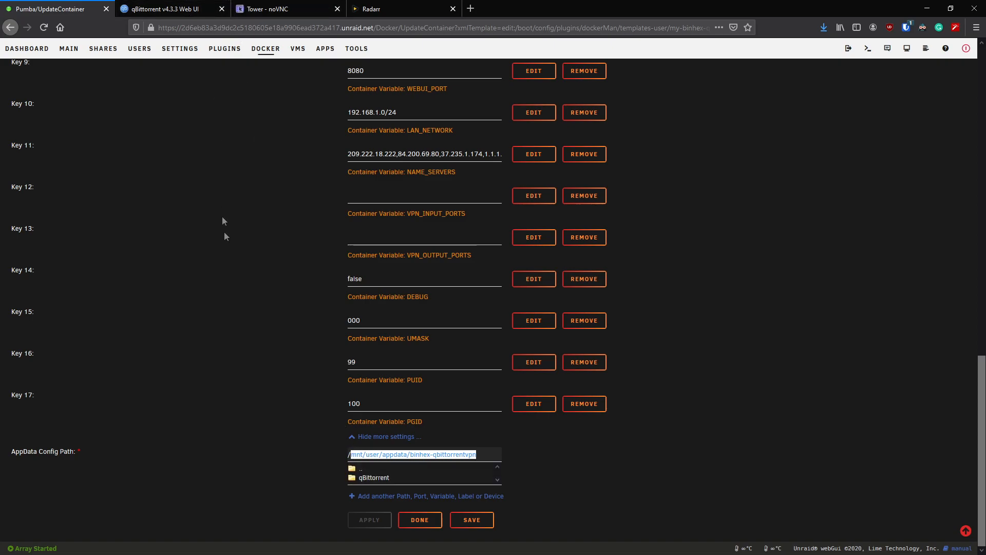
scroll(232, 215, up, 5)
click(166, 9)
Step: Set the default save path to /data/Complete/ and enable keeping incomplete torrents separately
drag(447, 230, 426, 231)
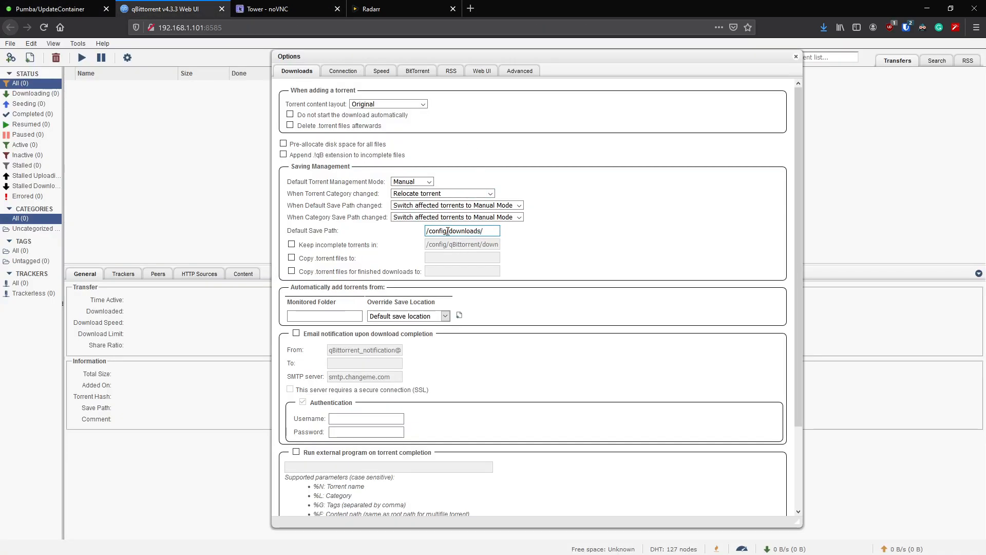
text(/data)
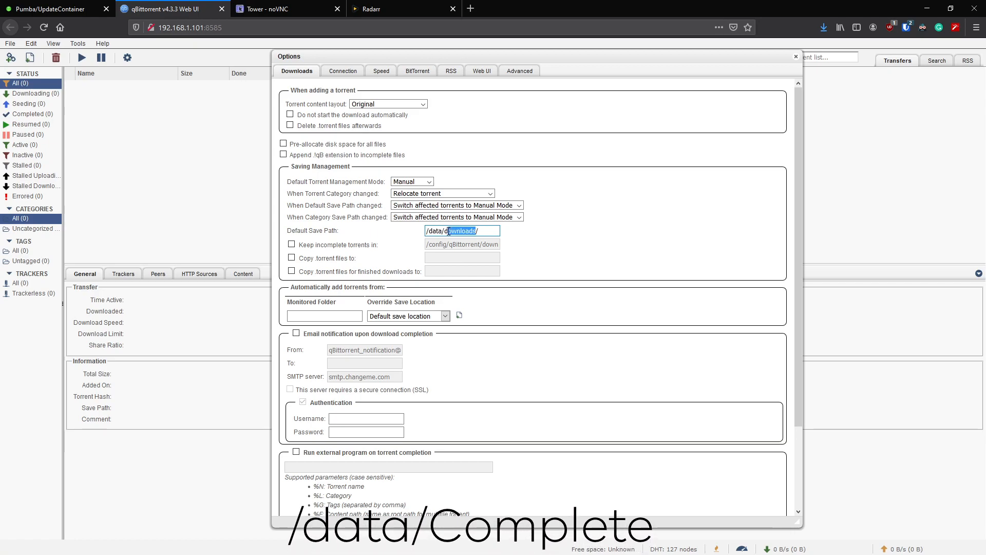
double_click(462, 230)
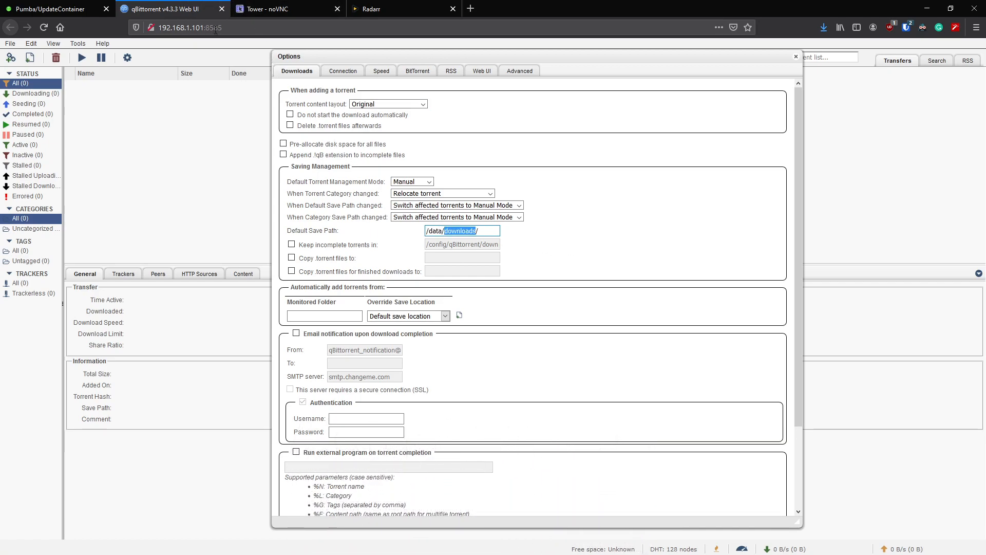
text(Complete)
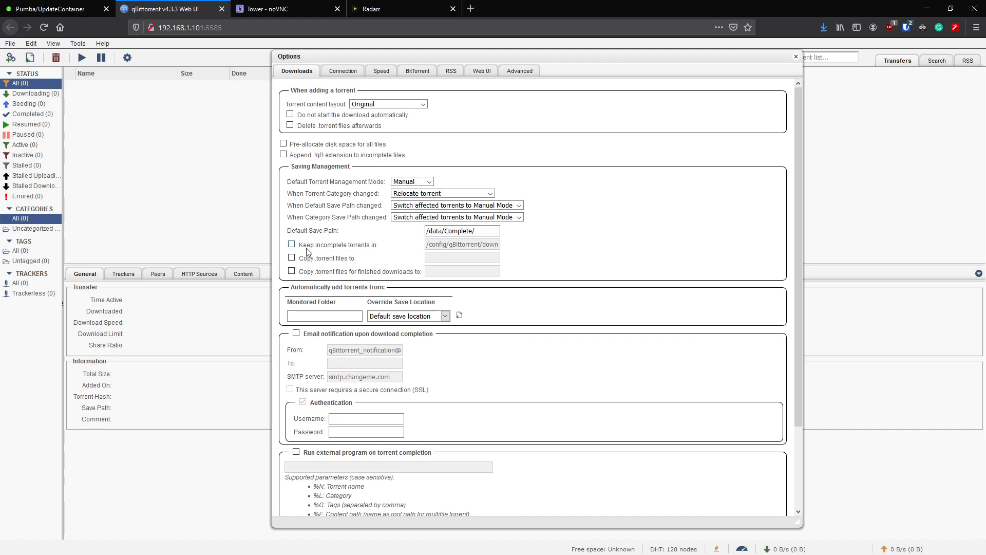
click(291, 244)
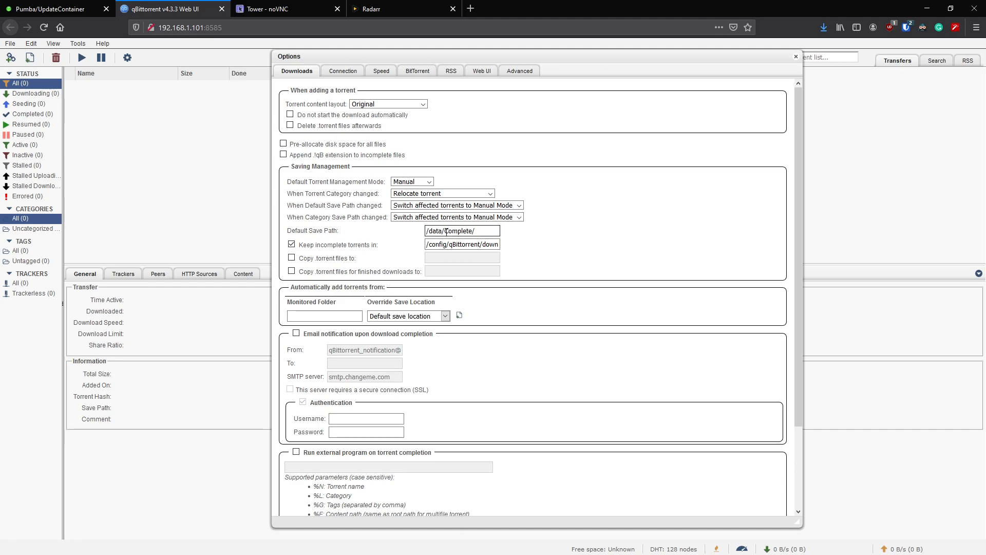
drag(445, 244, 528, 246)
text(I)
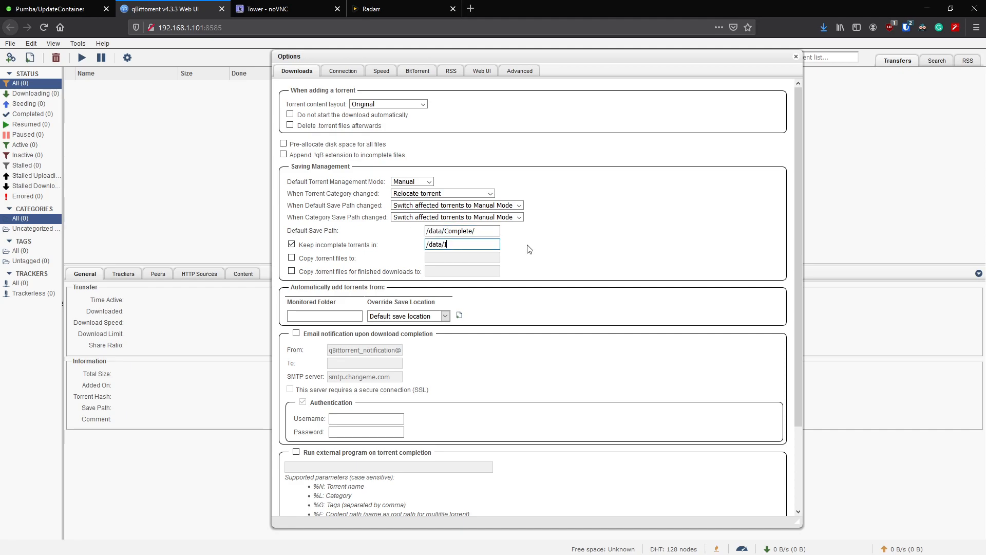
text(e/)
Step: Confirm the /data host mapping in Unraid, set the incomplete path to /data/Incomplete/ and save
click(50, 9)
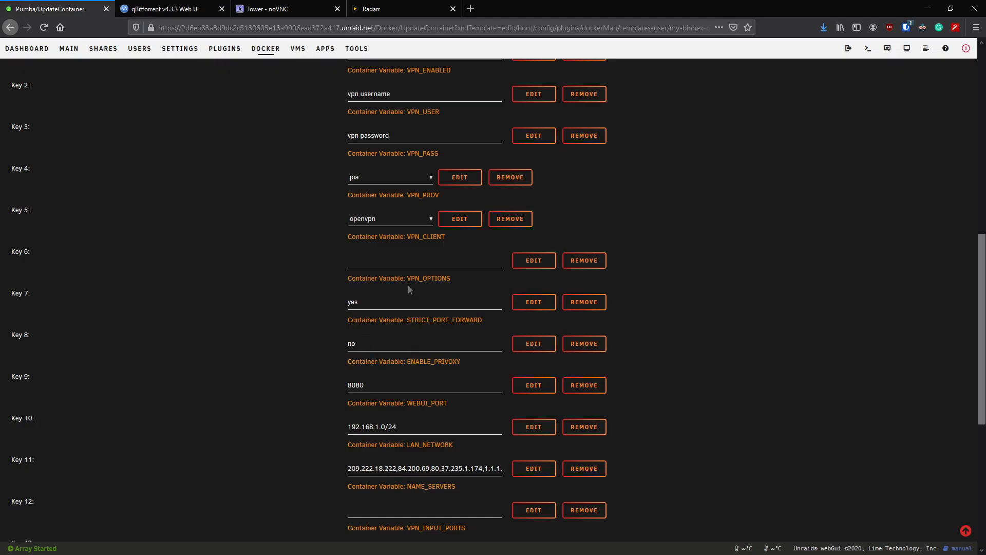
scroll(412, 453, up, 5)
double_click(404, 342)
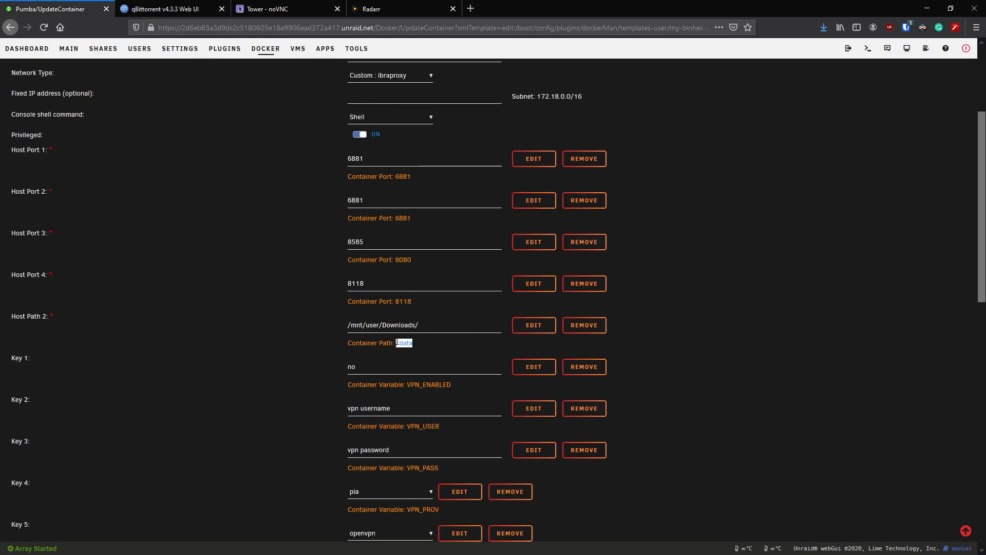
triple_click(386, 324)
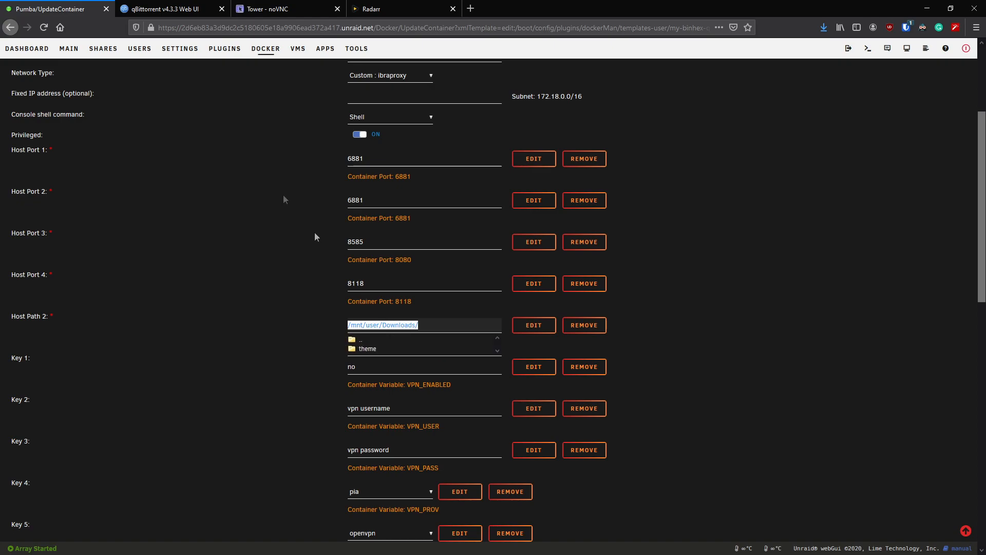
click(164, 9)
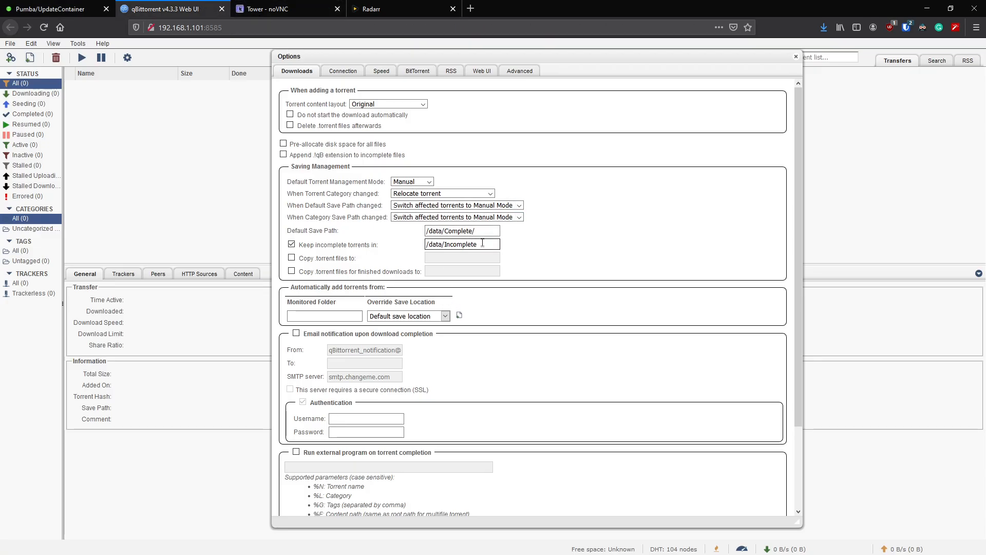
click(498, 244)
text(/)
scroll(565, 274, down, 5)
click(532, 504)
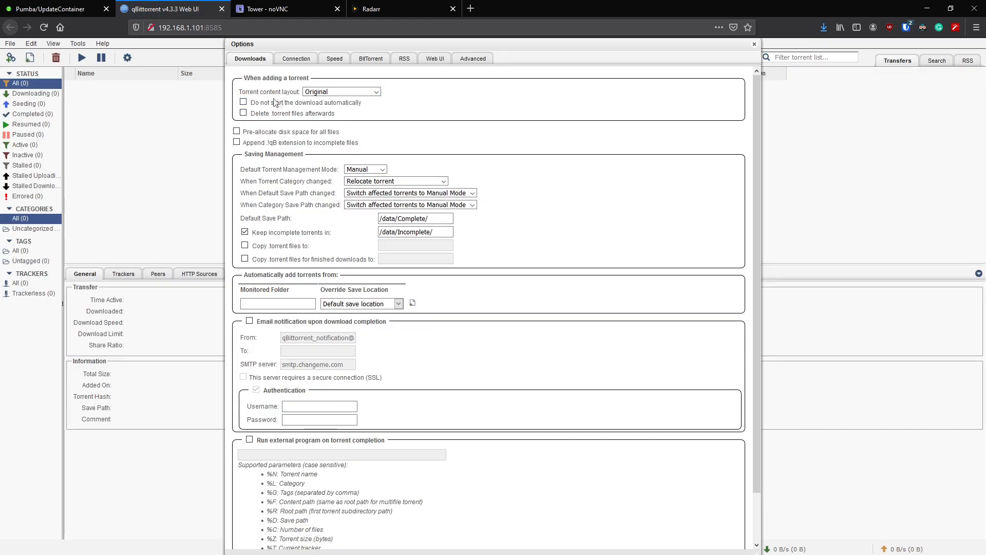
Step: Review the Connection, Speed, BitTorrent and RSS options and land on the Web UI settings
click(295, 59)
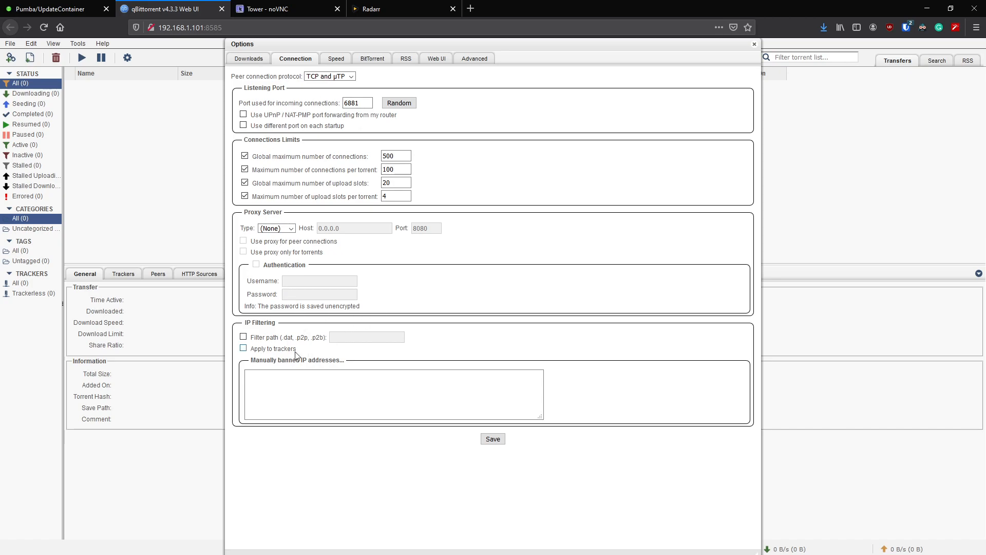
click(336, 59)
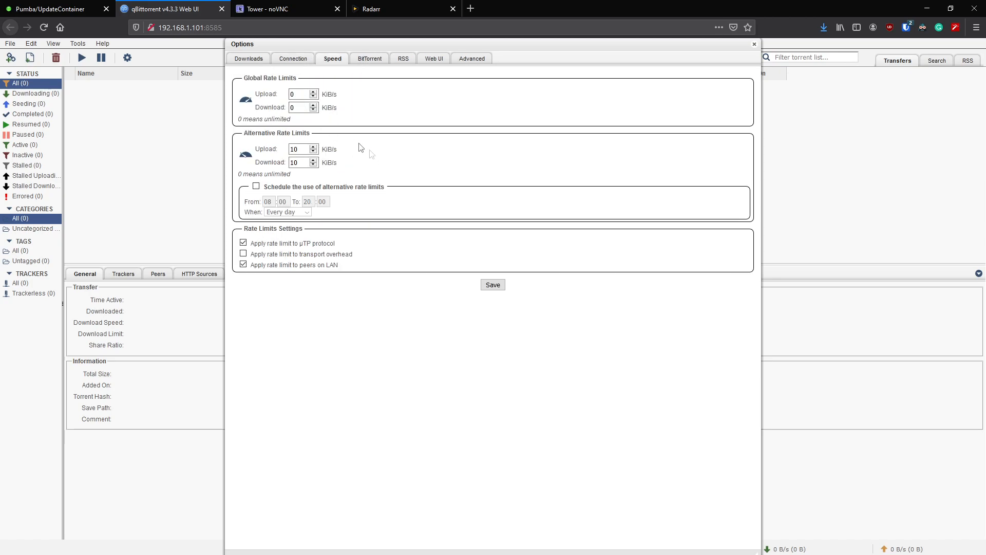
click(372, 59)
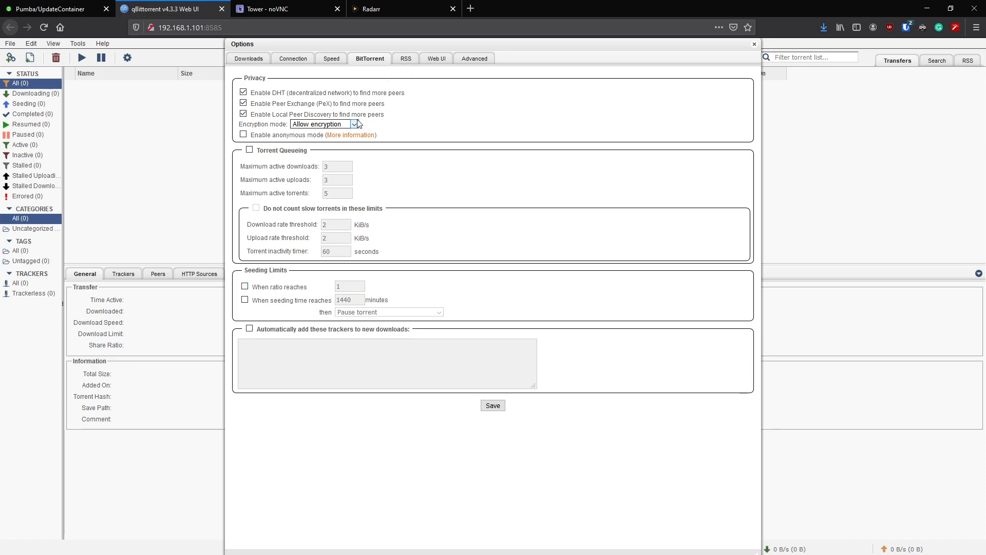
click(406, 59)
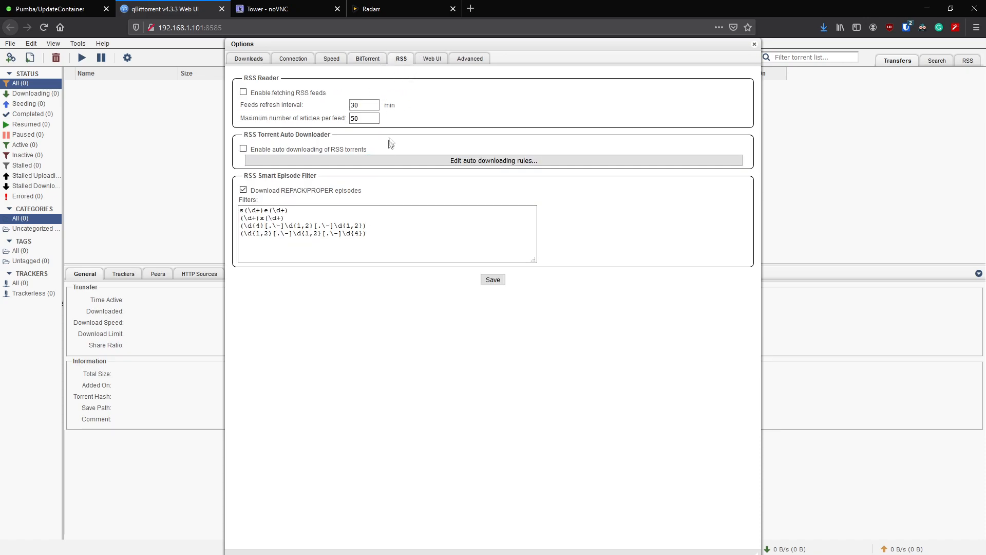
click(436, 58)
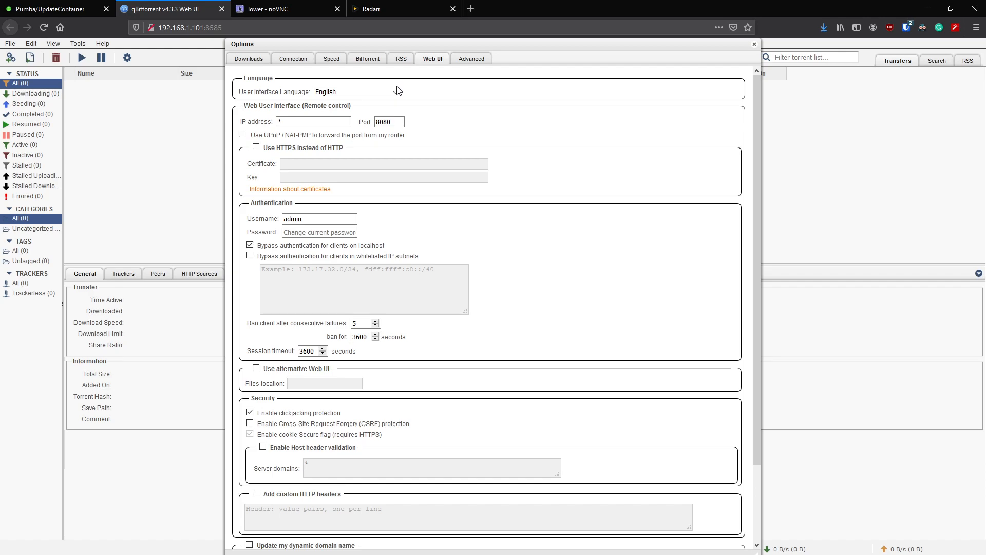
Step: Enter a new admin password in the Web UI Authentication section
click(308, 232)
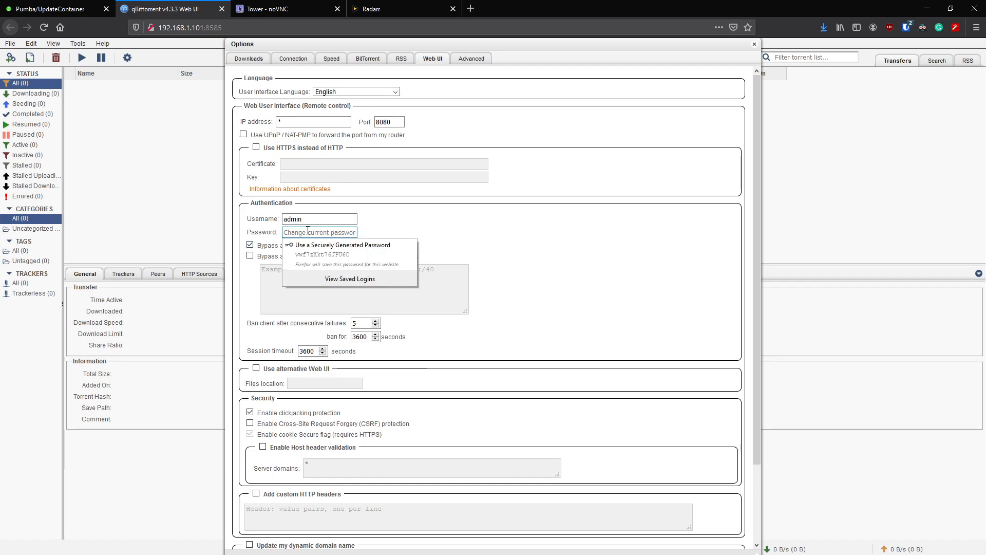
text(a)
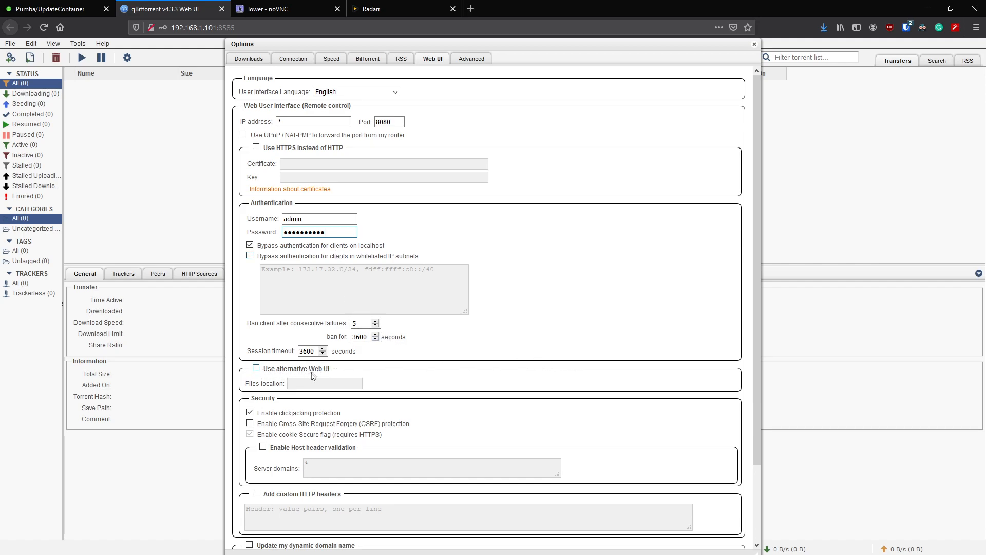
Step: Enable 'Use alternative Web UI' with files location /data/theme and check the theme folder
click(256, 368)
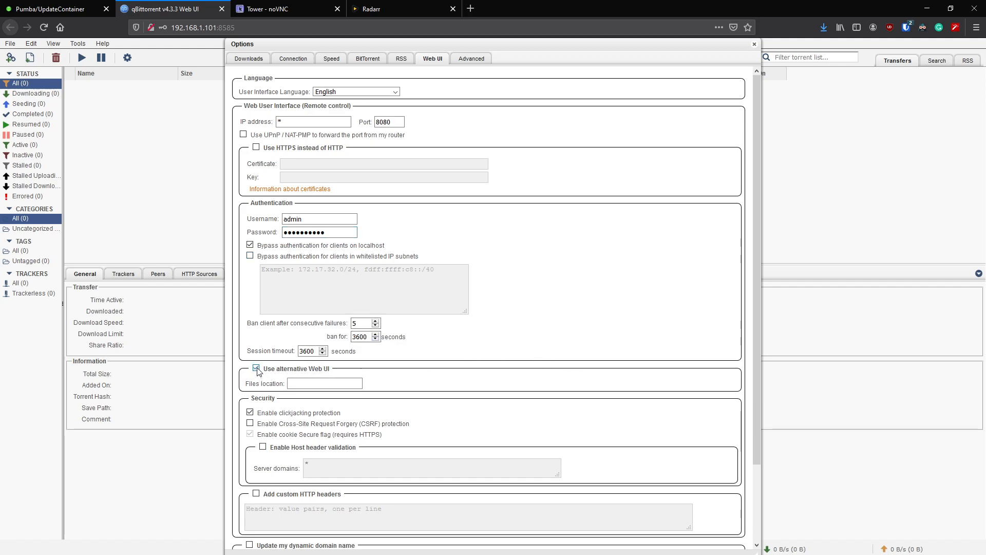
click(328, 383)
text(data/)
text(theme)
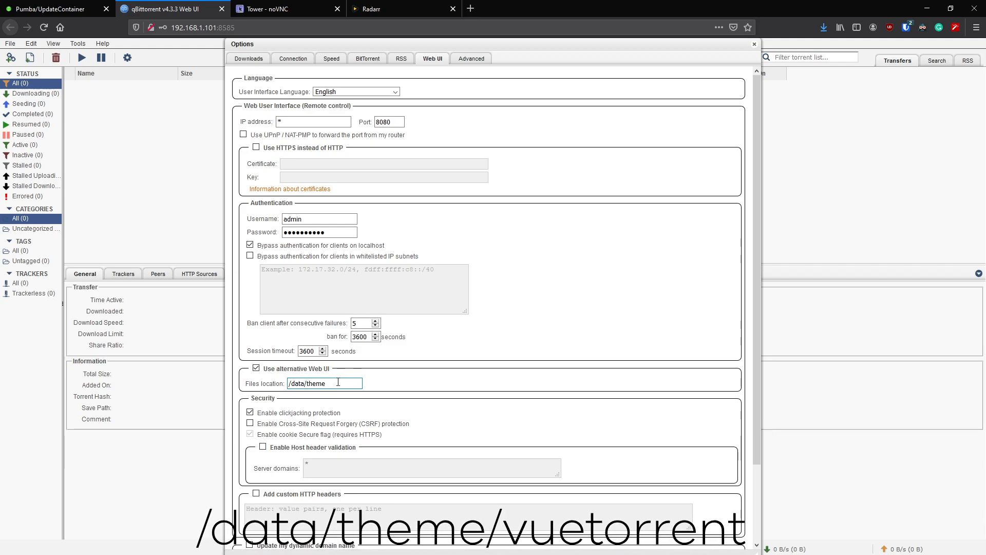
key(alt+Tab)
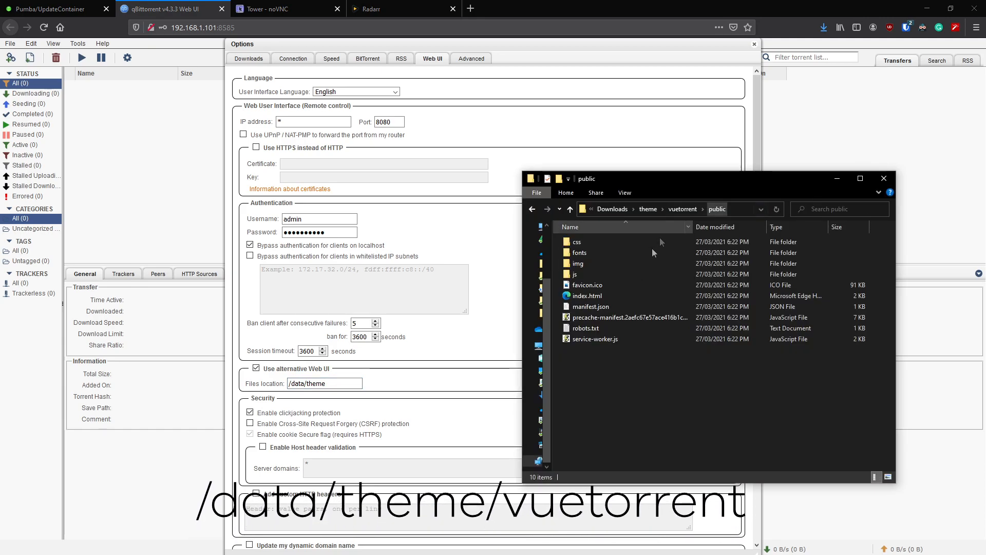
Step: Browse Downloads > theme > vuetorrent and copy the folder name for the /data/theme/vuetorrent path
click(647, 209)
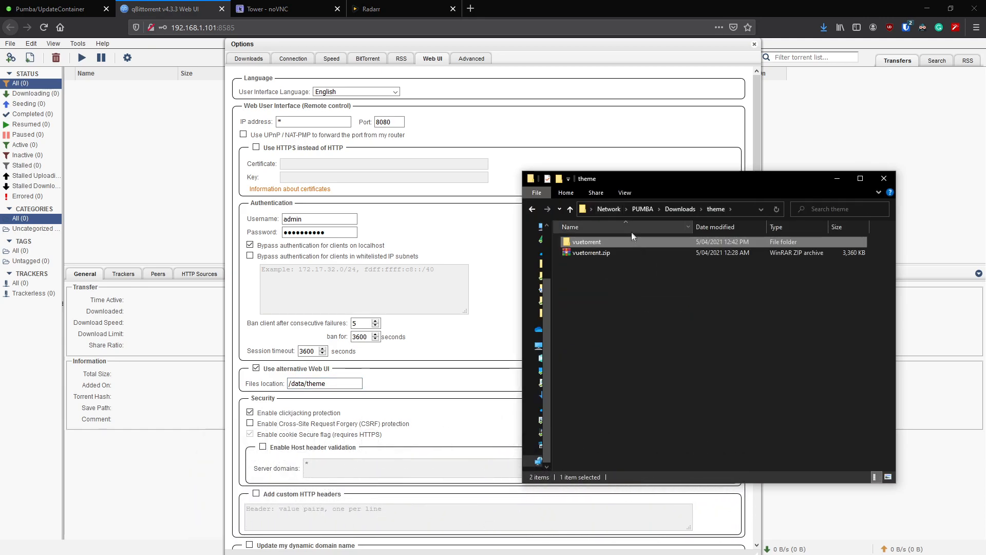
click(680, 209)
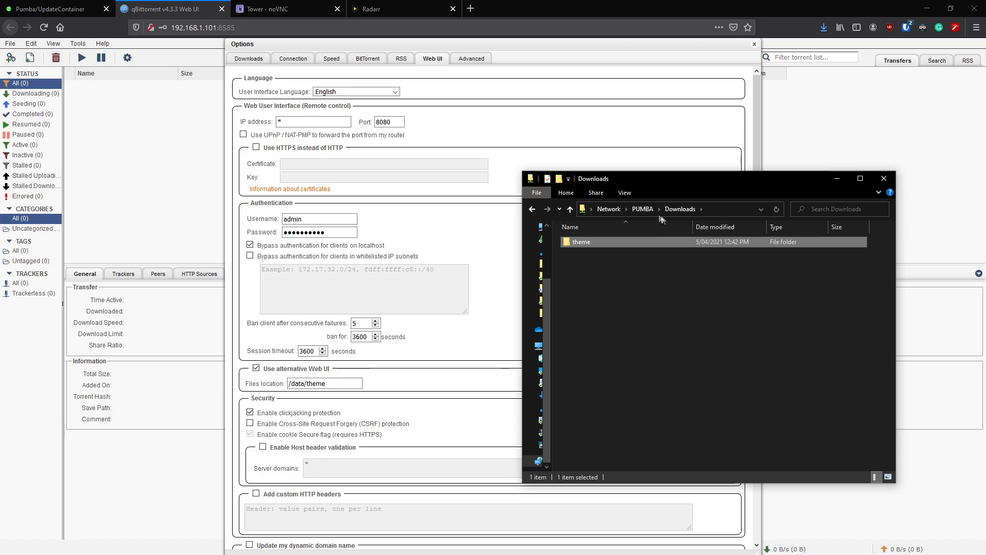
double_click(584, 242)
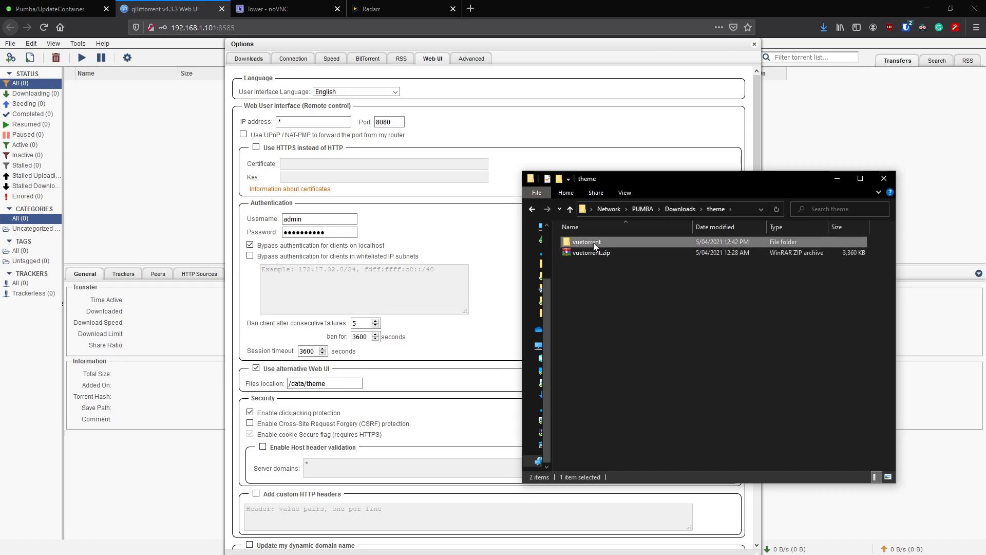
double_click(594, 243)
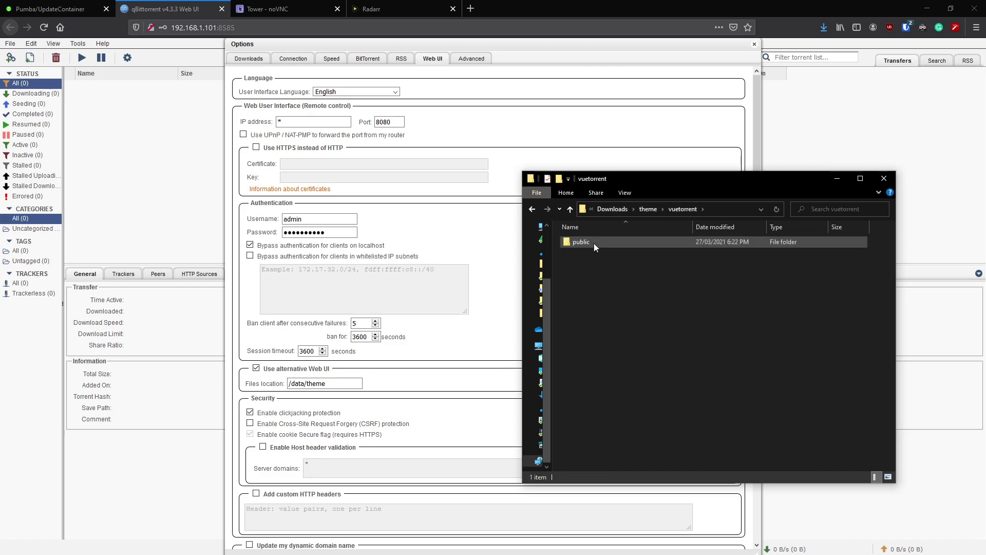
click(716, 208)
drag(699, 209, 670, 209)
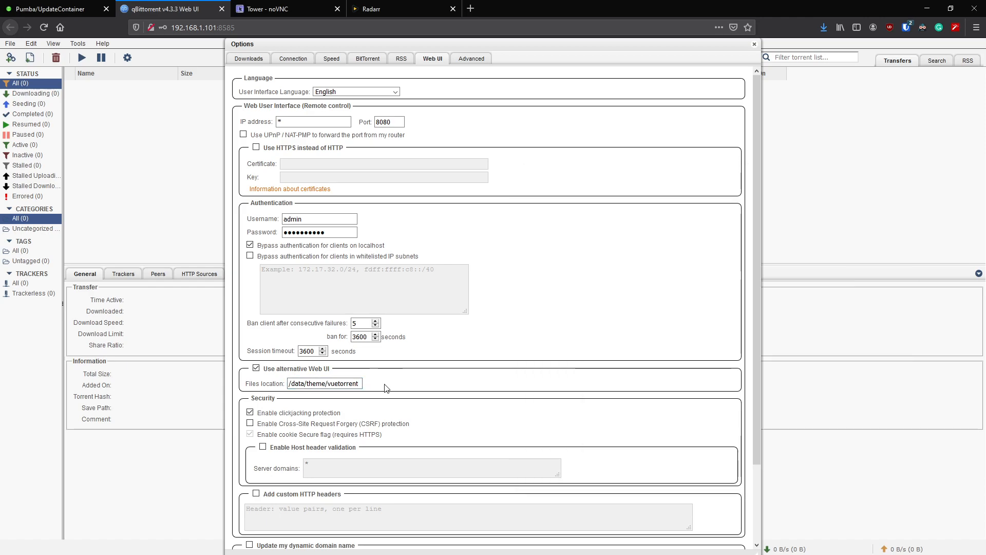
scroll(461, 391, down, 1)
scroll(461, 391, down, 3)
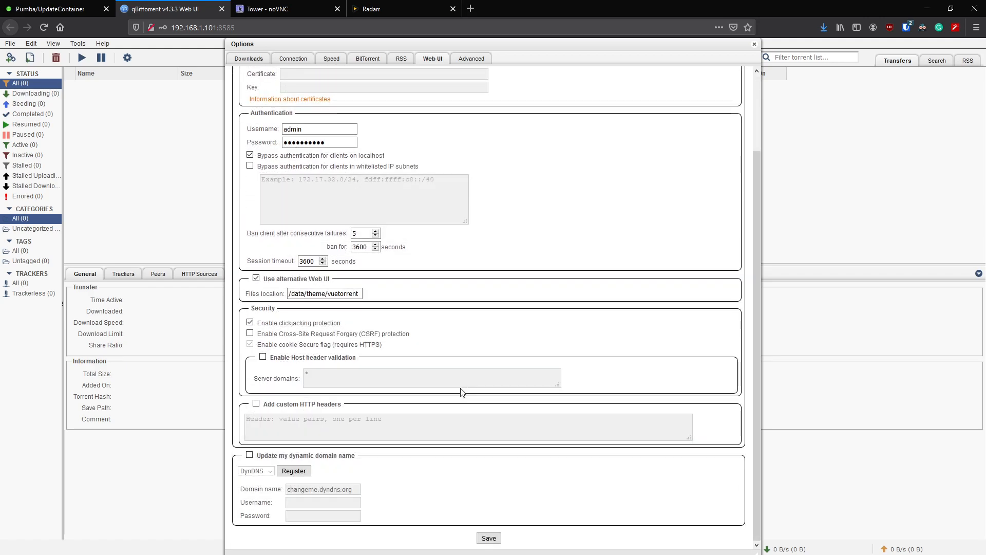
Step: Save the Web UI settings so the page reloads into the VueTorrent login
click(488, 538)
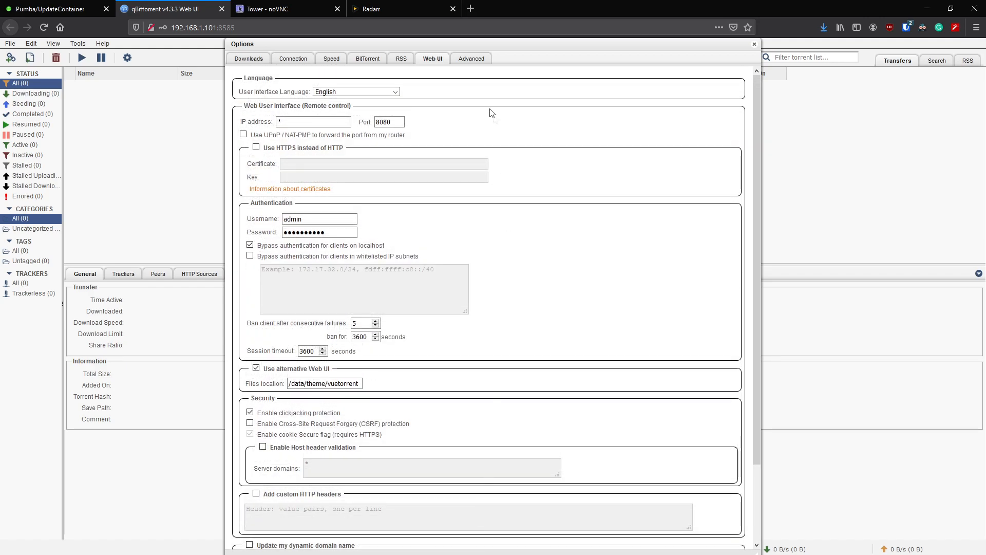
click(471, 59)
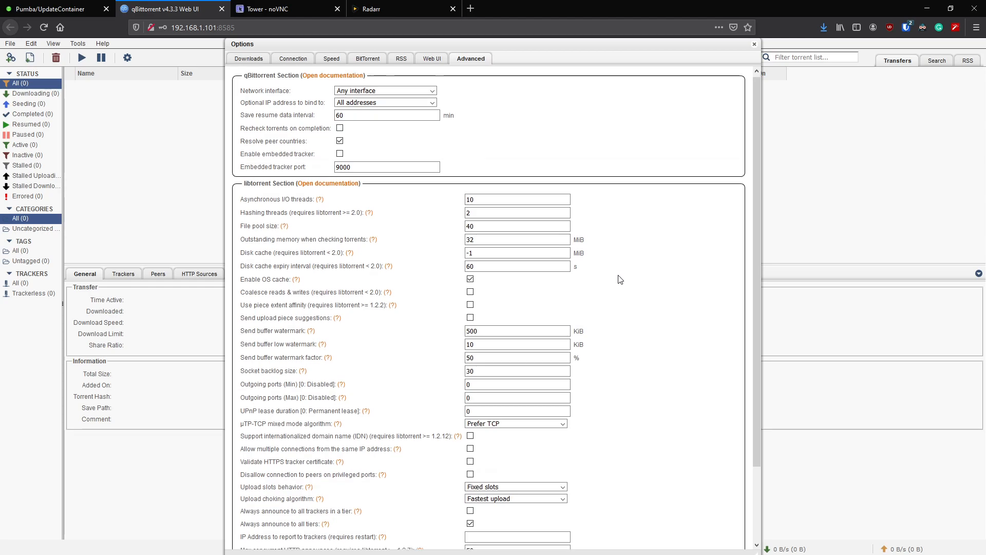
scroll(618, 279, down, 3)
scroll(619, 279, up, 3)
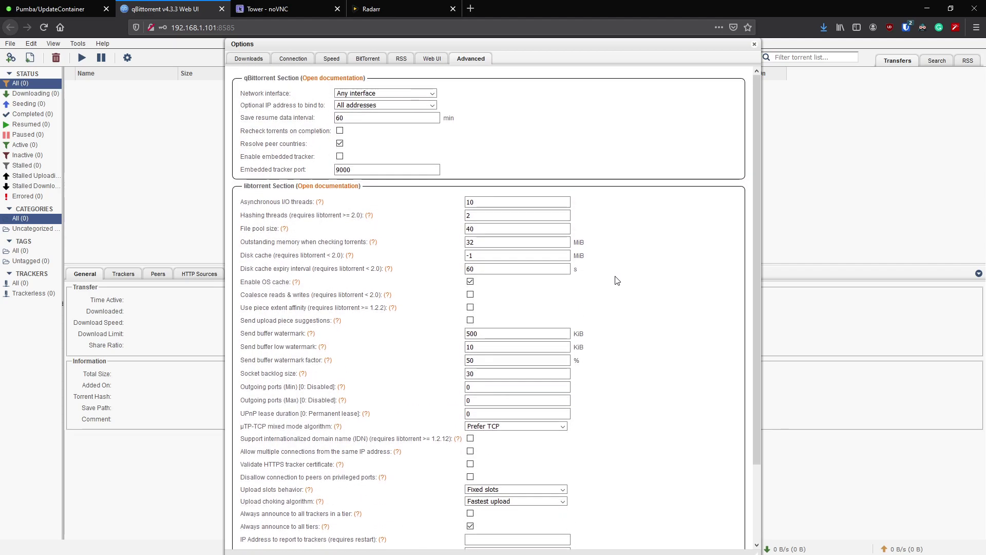
click(430, 59)
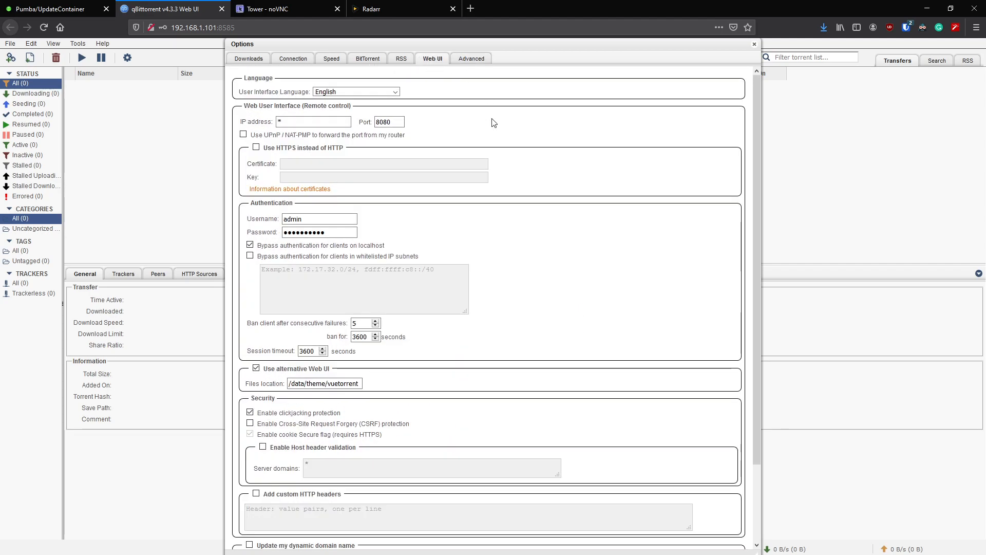
scroll(540, 263, down, 3)
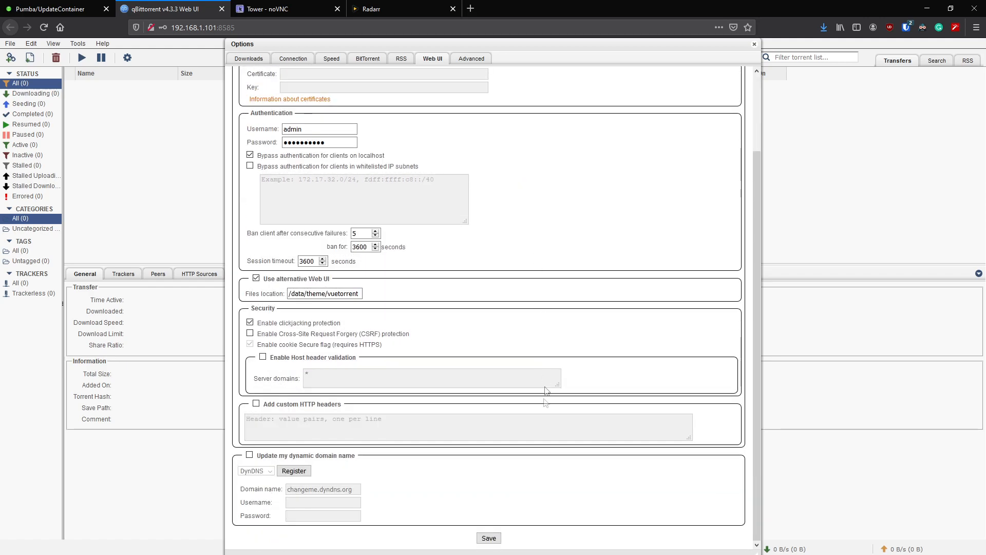
click(489, 538)
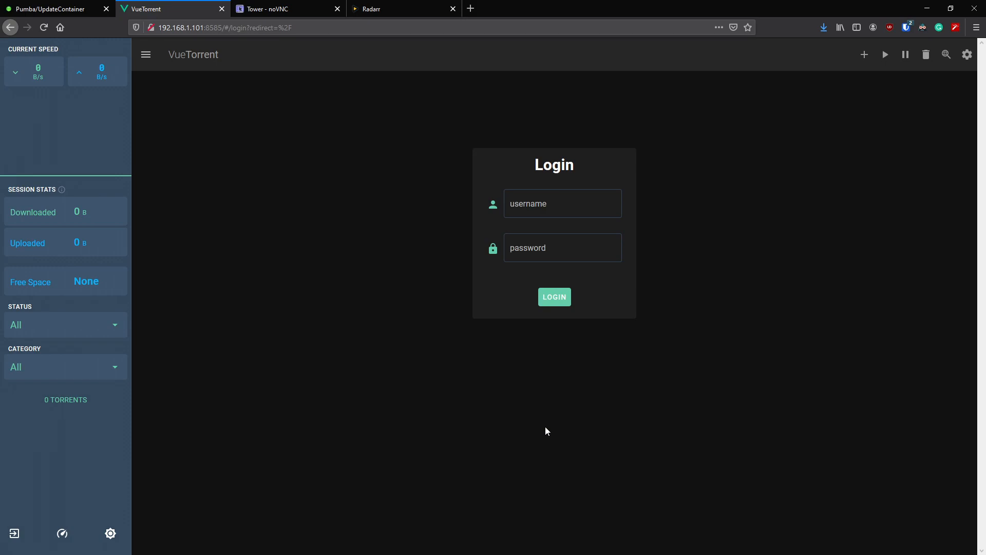
Step: Reload VueTorrent, log out and log back in with the admin credentials
click(44, 27)
click(967, 55)
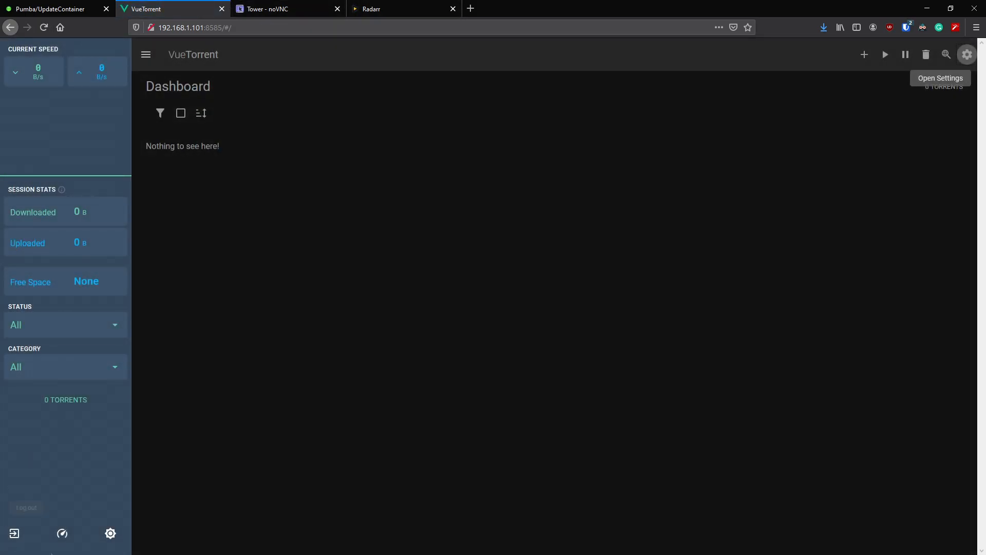
click(14, 533)
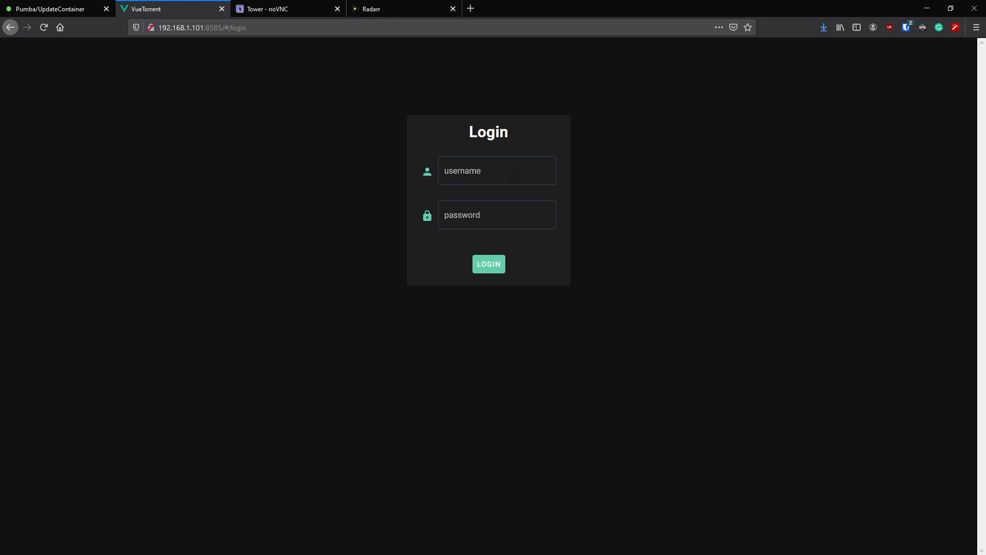
click(531, 173)
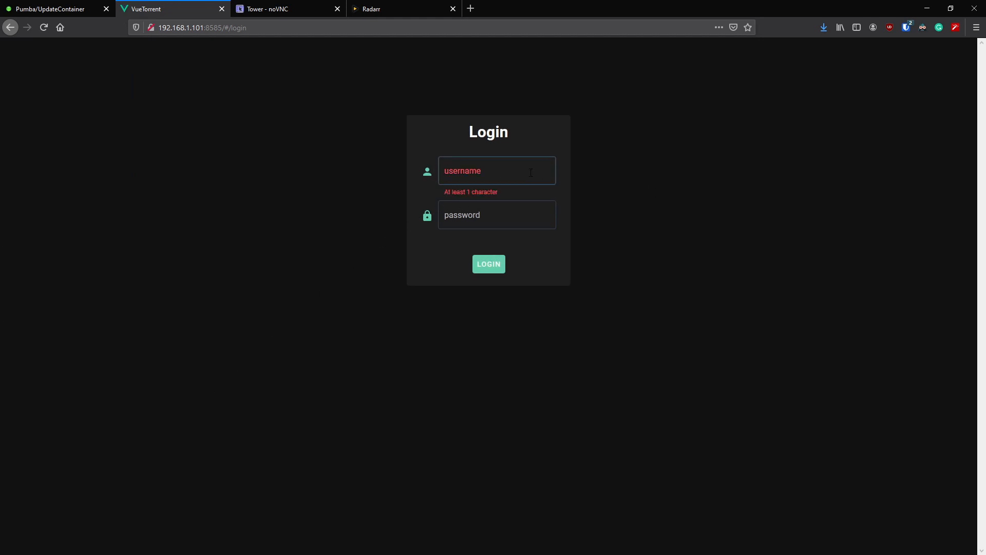
text(admin)
key(Return)
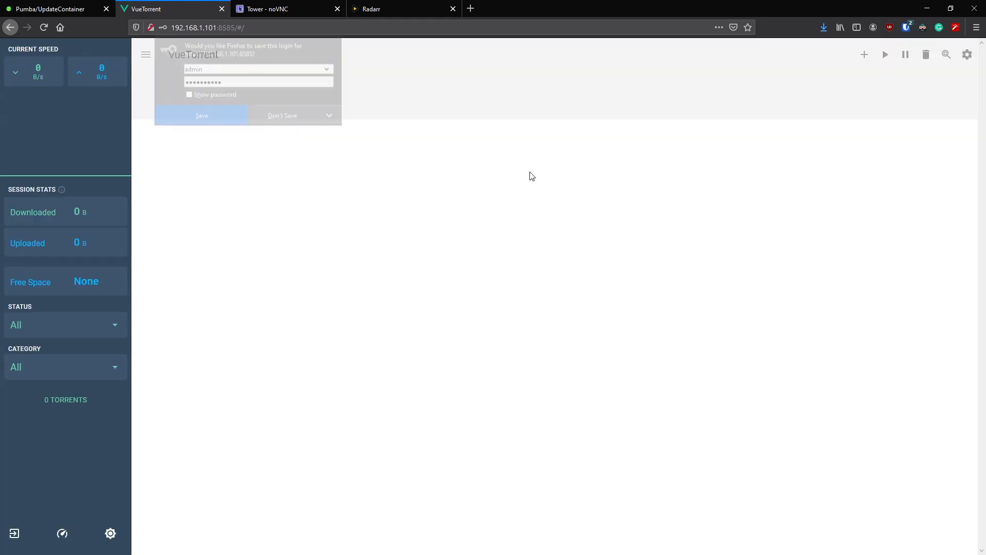
click(330, 104)
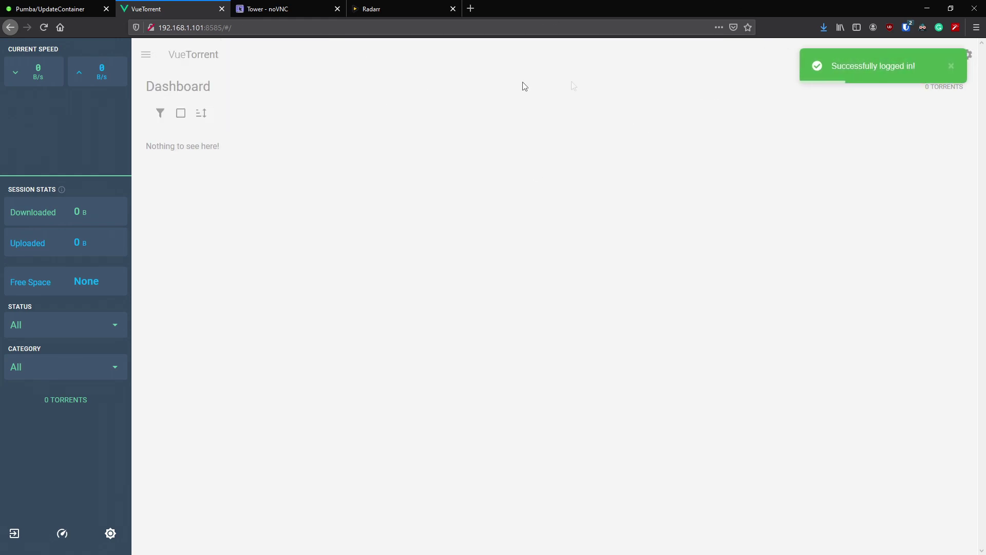
click(953, 67)
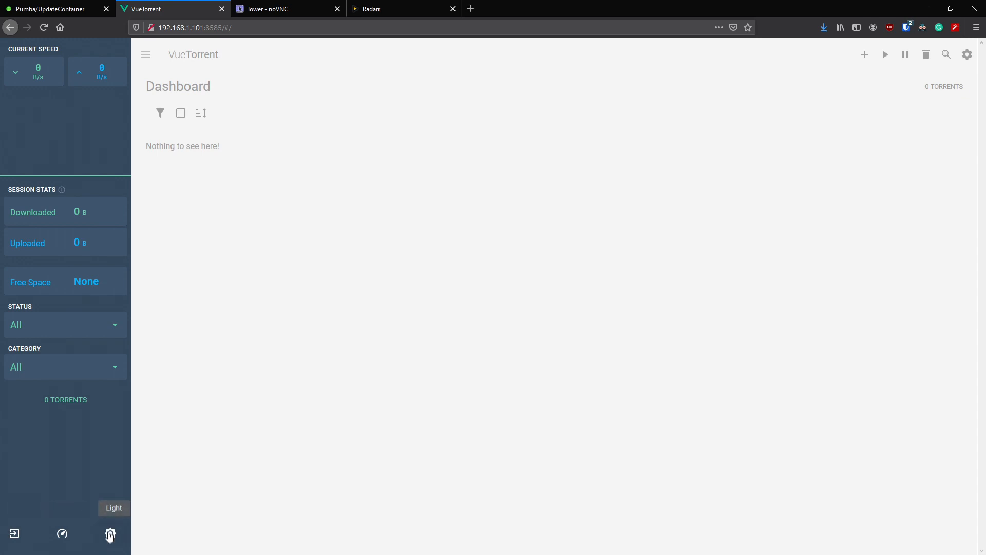
Step: Switch VueTorrent to the dark theme and bring up its Settings
click(111, 533)
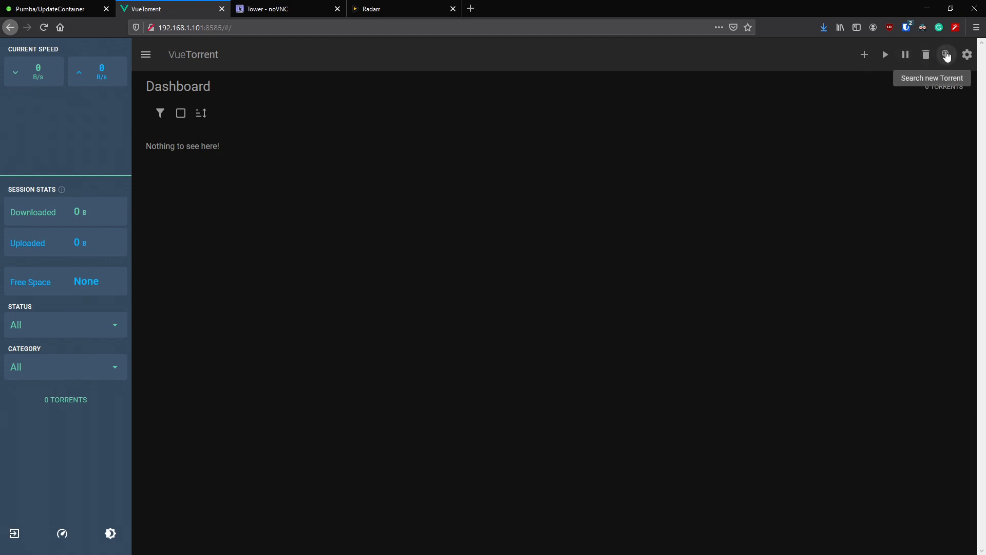
click(966, 54)
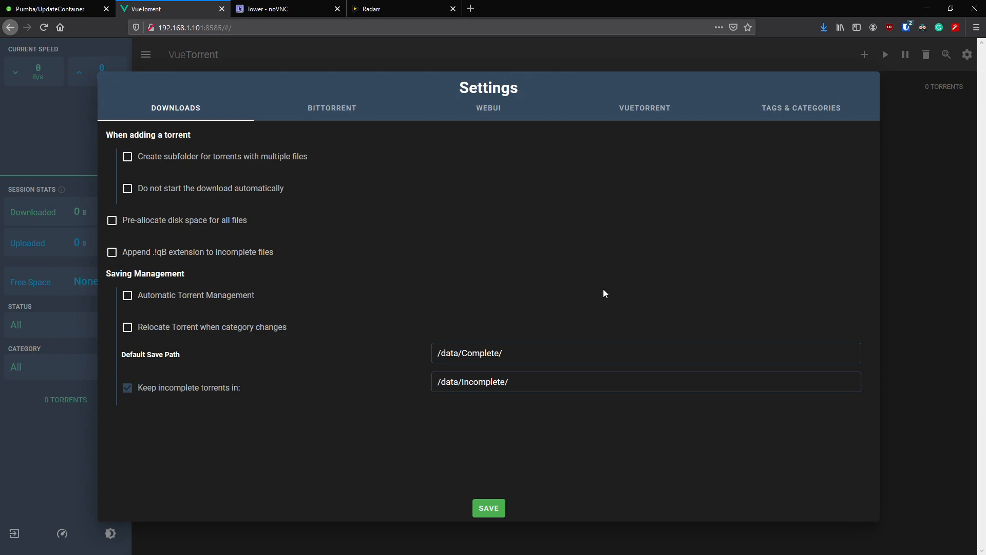
Step: Review VueTorrent's BitTorrent, WebUI and VueTorrent settings tabs, returning to WebUI
click(355, 108)
scroll(495, 218, down, 3)
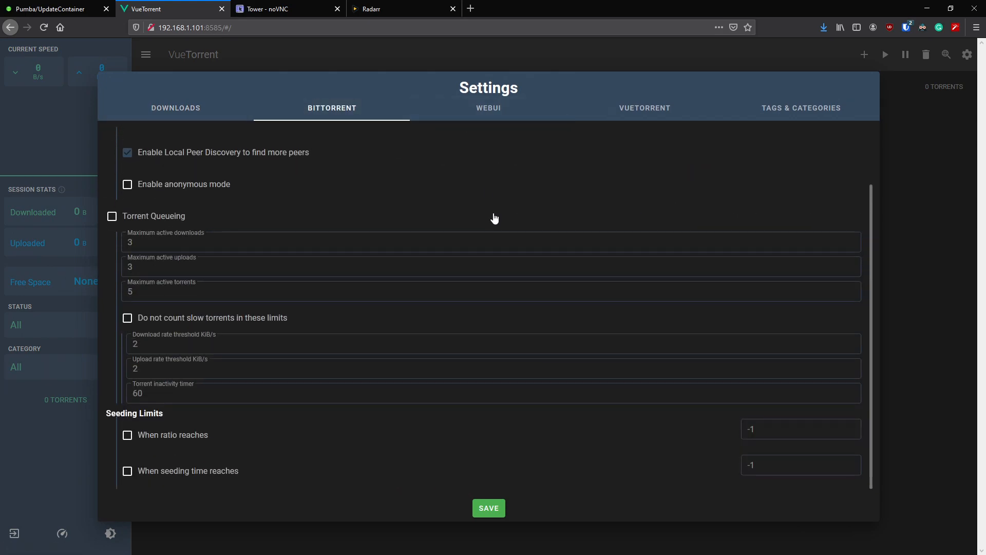
scroll(494, 218, up, 3)
click(489, 108)
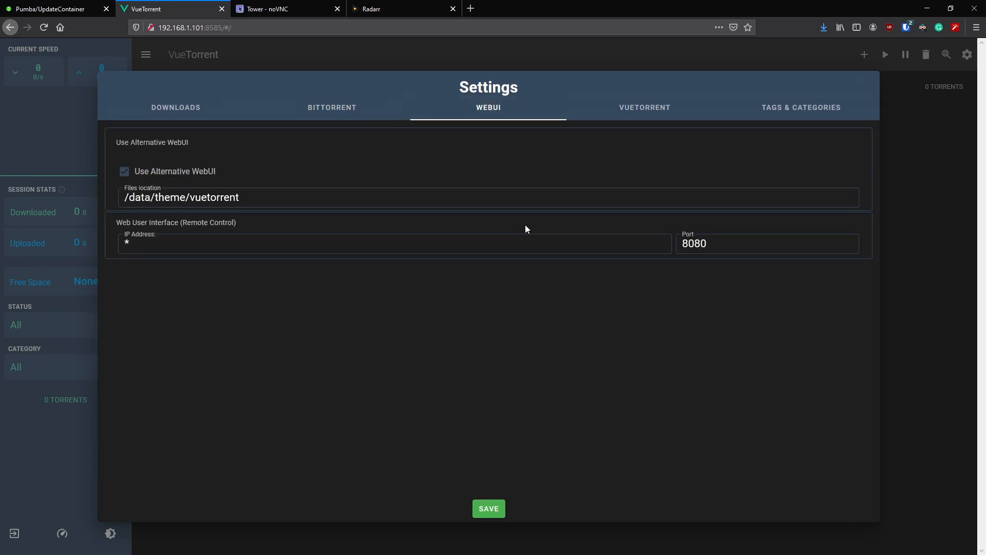
click(603, 107)
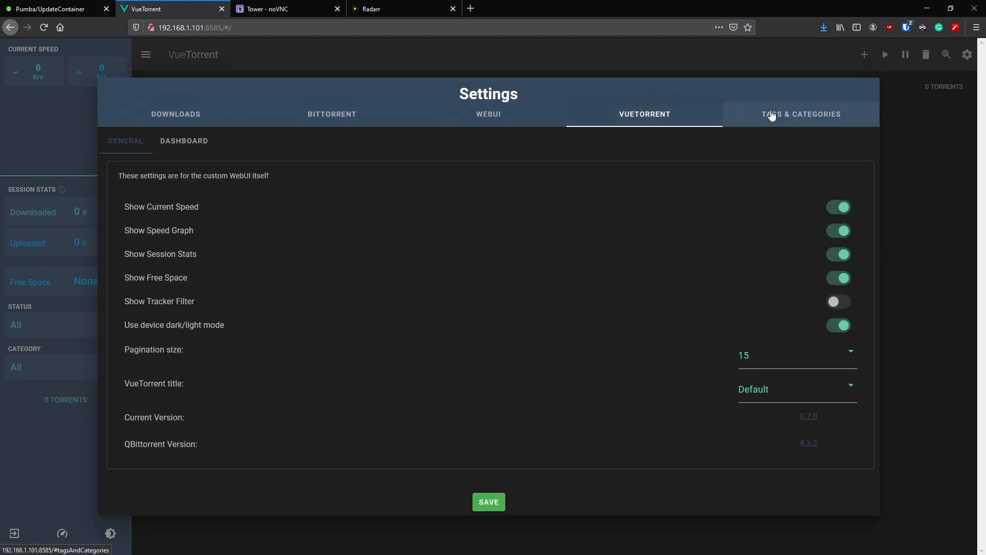
click(488, 114)
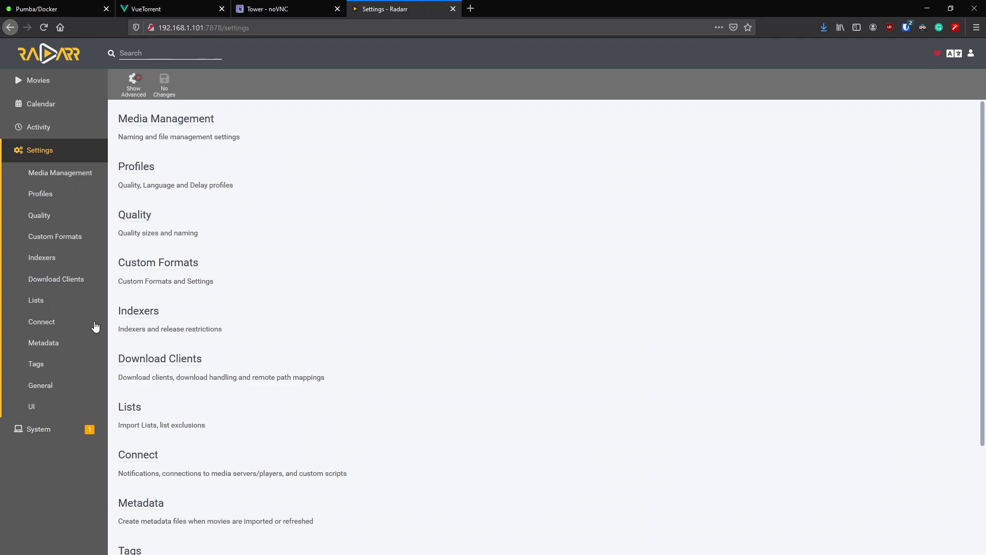
Step: In Radarr's Download Clients settings, start a new qBittorrent download client
click(146, 8)
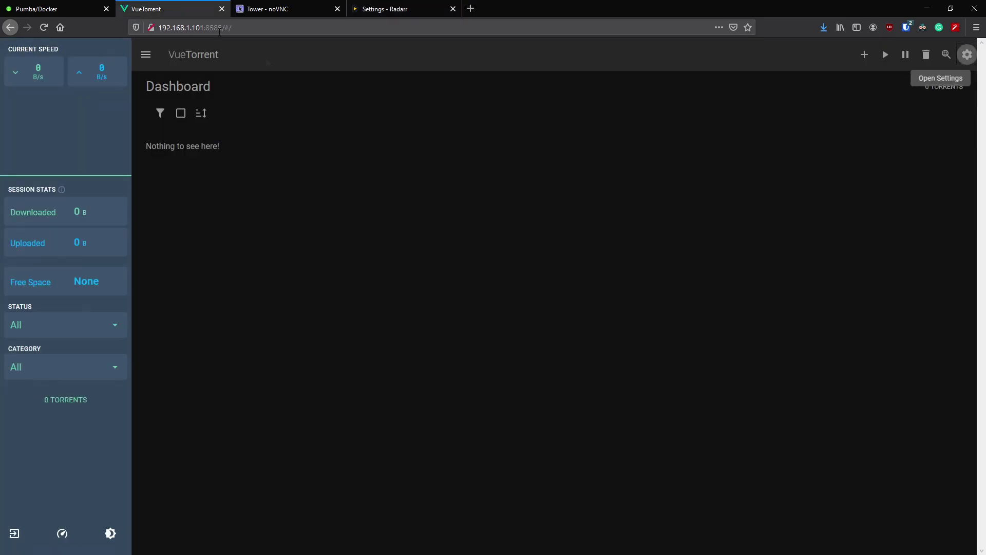
click(401, 9)
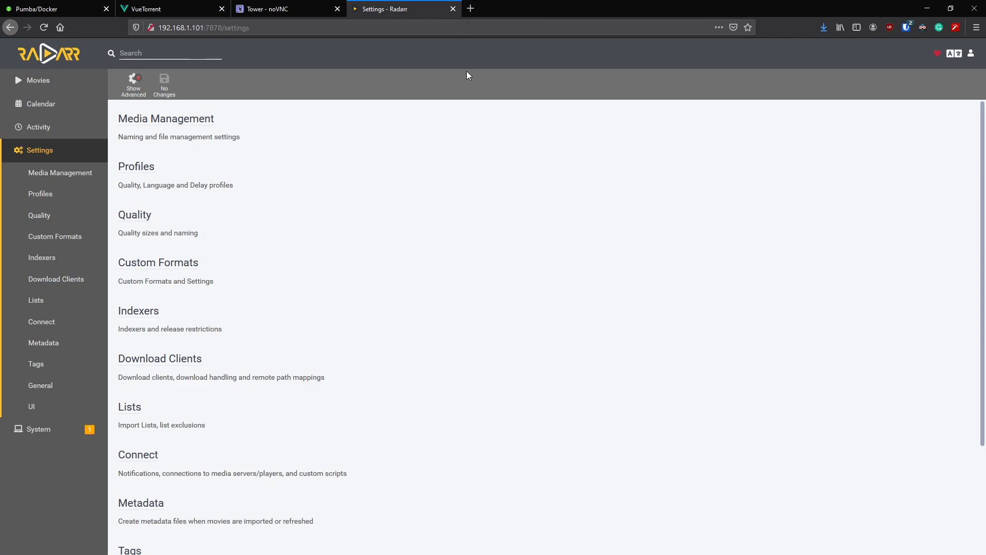
click(159, 364)
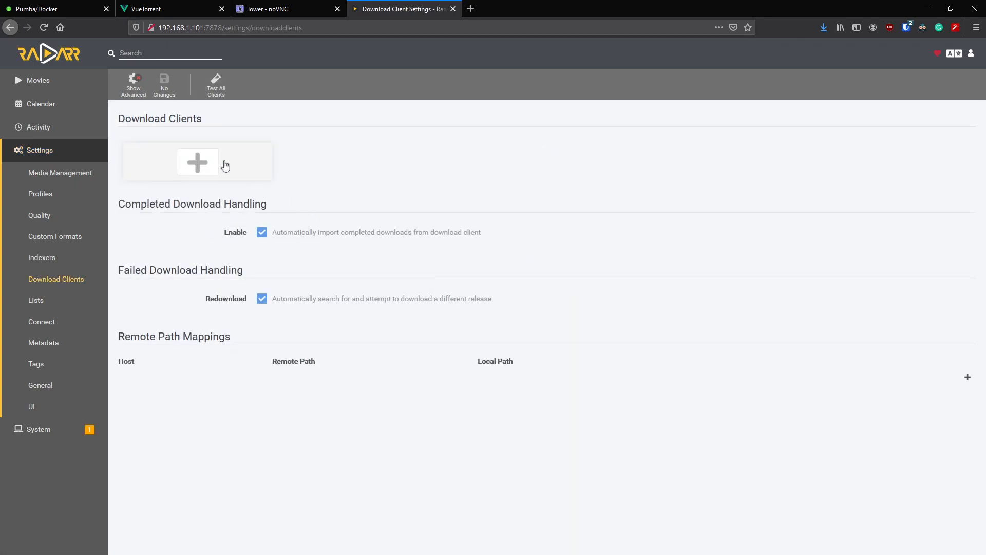
click(202, 165)
scroll(539, 363, down, 1)
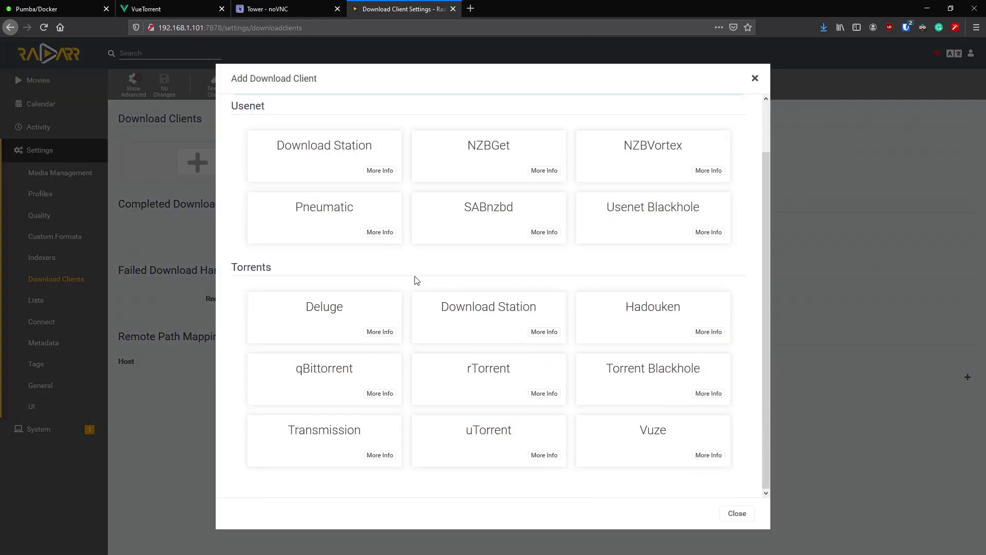
click(340, 386)
Step: Fill in name VueTorrent, host 192.168.1.100, port 8585 and the admin login
click(524, 119)
text(VueTorrent)
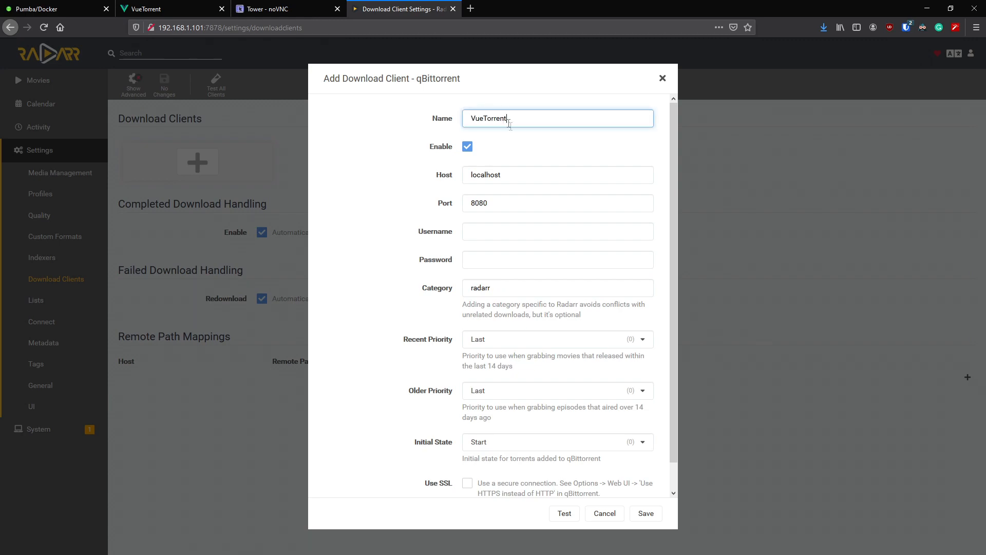
double_click(519, 175)
text(192.)
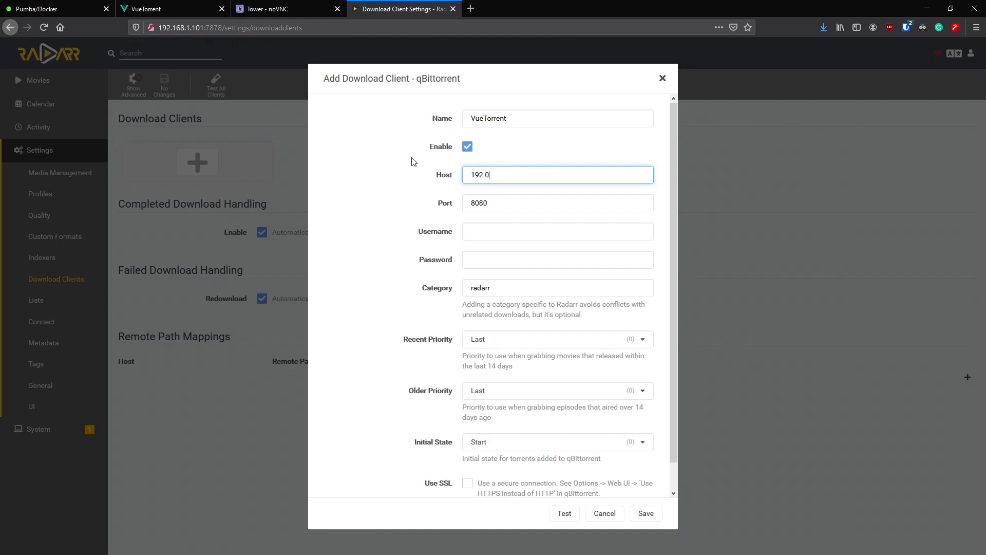
text(168.)
text(1.100)
key(Tab)
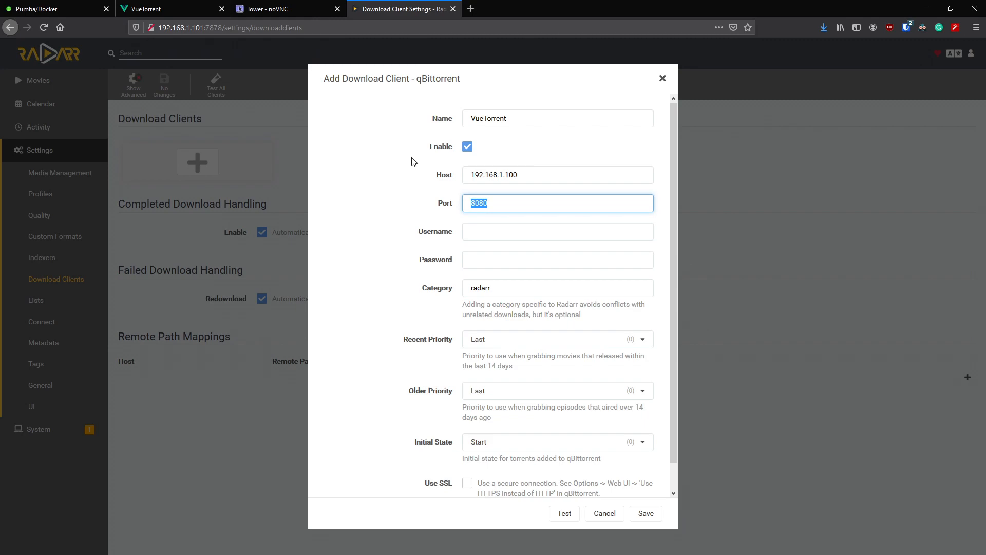
text(8585)
key(Tab)
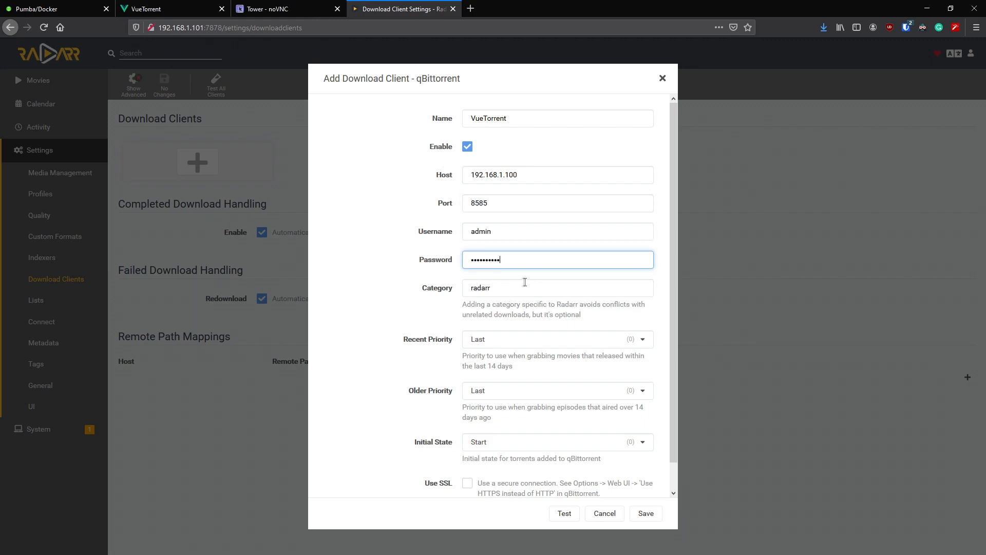
scroll(523, 284, down, 1)
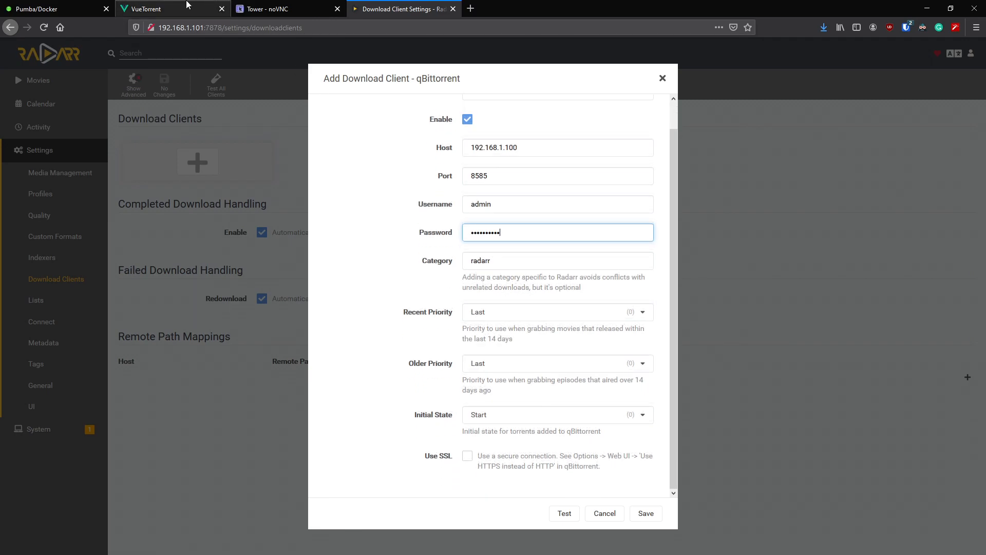
click(170, 8)
Step: Create 'radarr' and 'sonarr' categories under Tags & Categories and save the settings
click(967, 54)
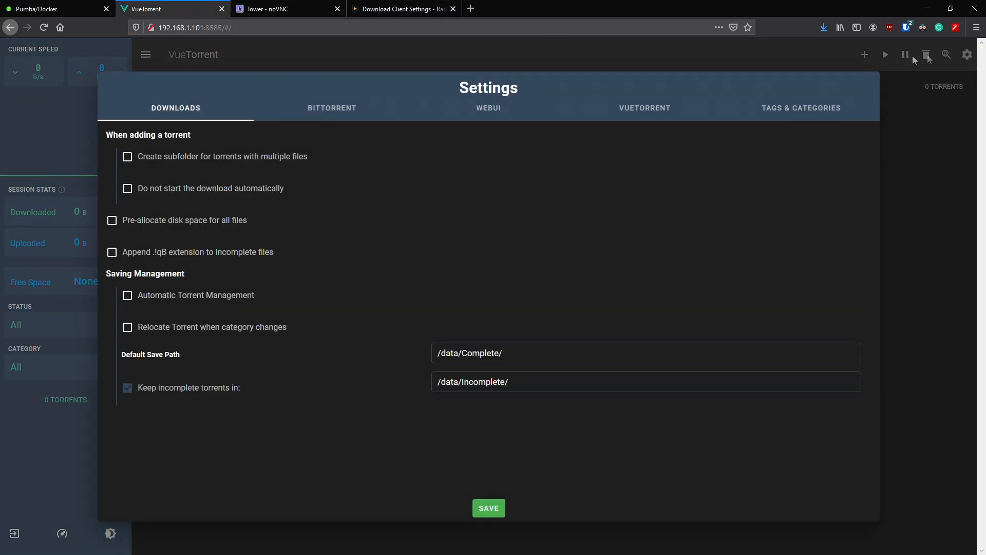
click(783, 108)
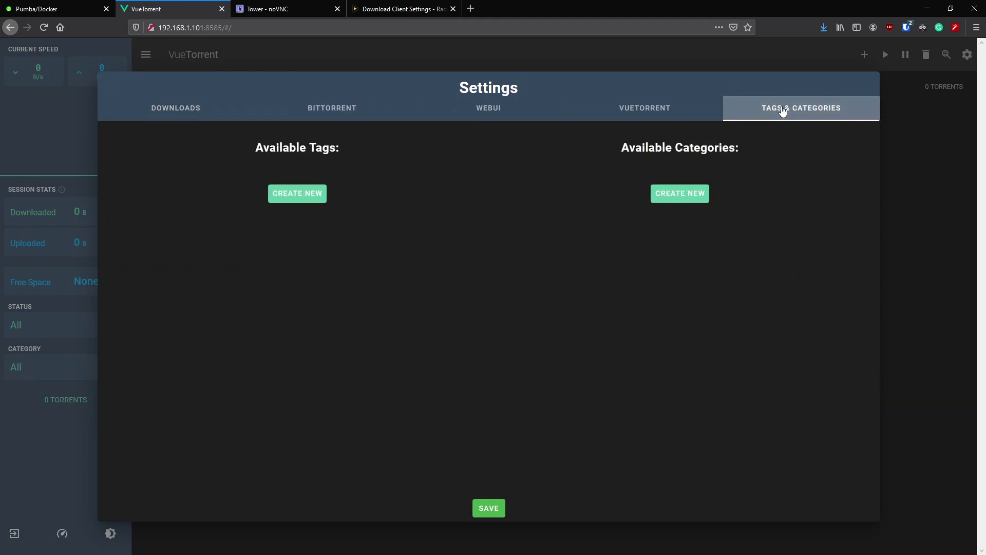
click(680, 194)
click(489, 280)
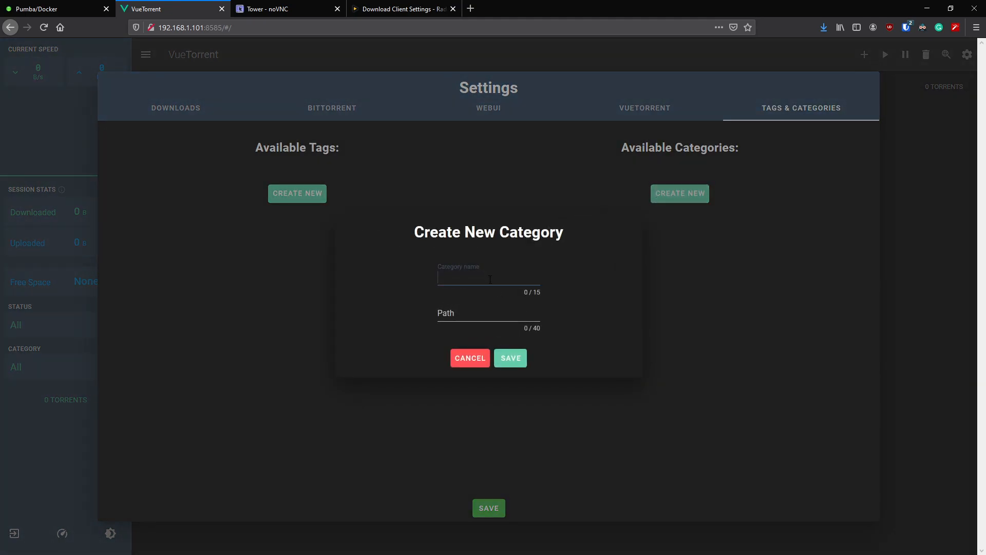
text(radarr)
click(511, 358)
click(680, 218)
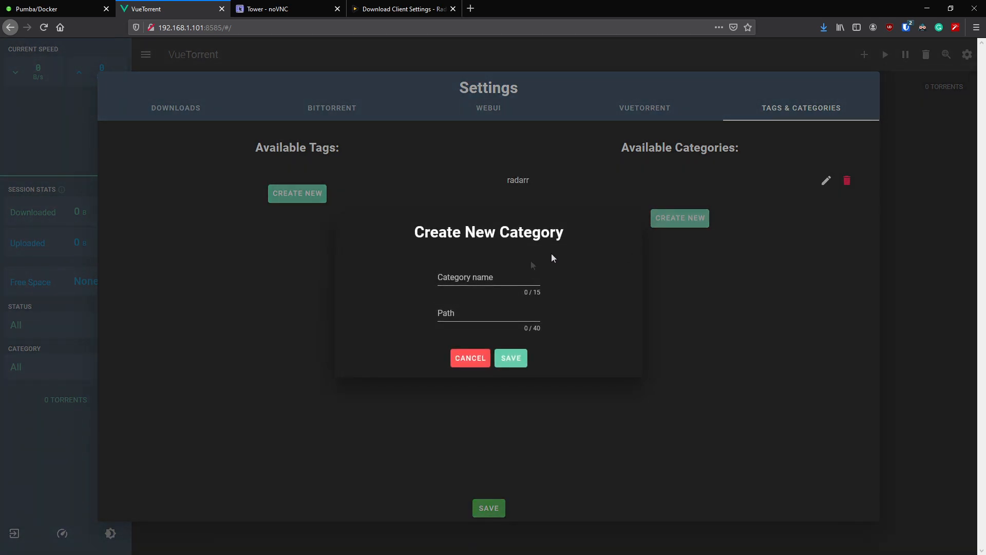
click(485, 282)
text(sonarr)
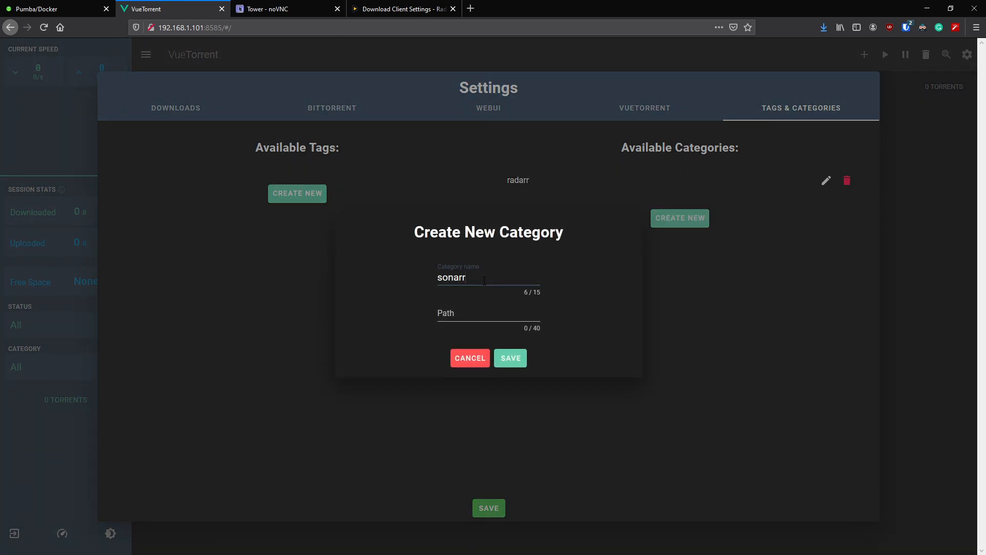
click(510, 358)
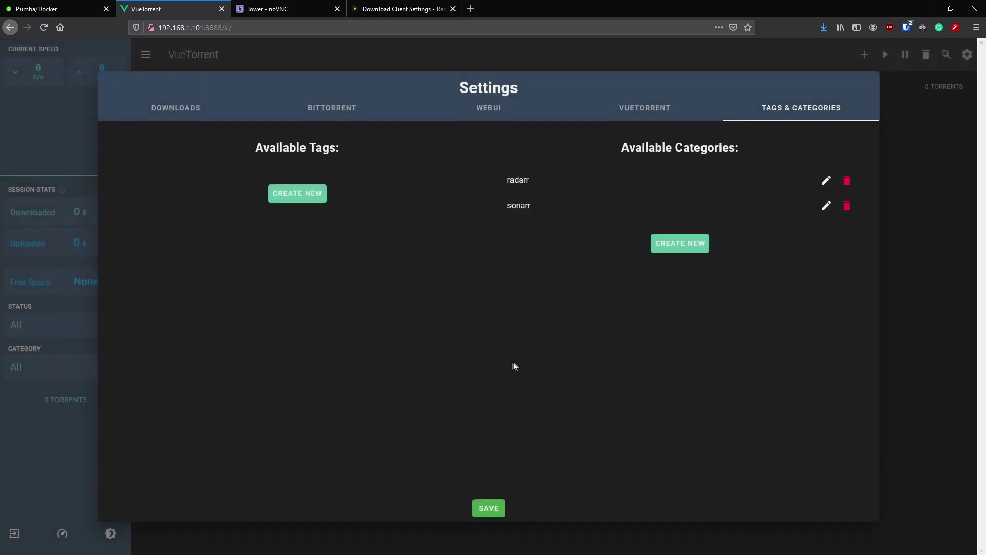
click(488, 507)
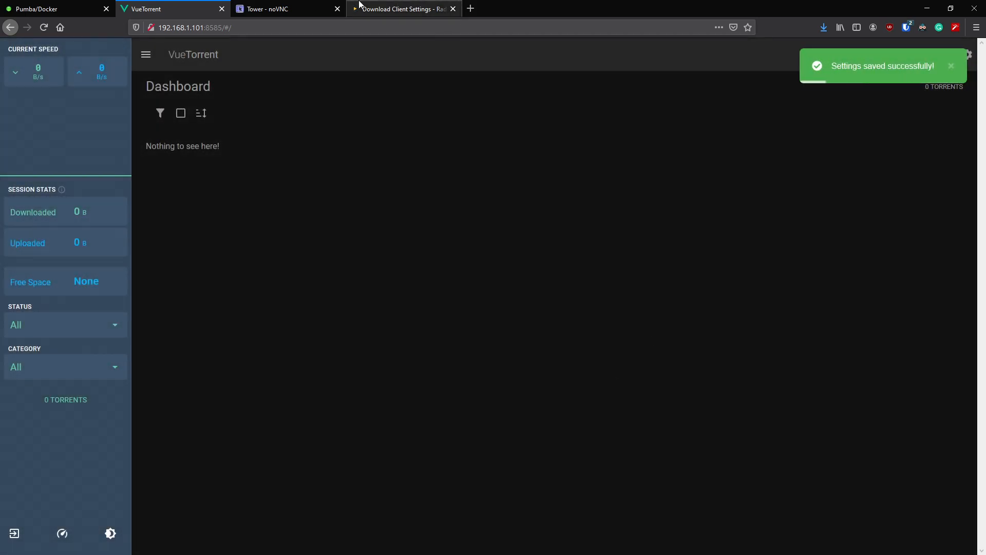
Step: Test the Radarr client and correct its host to 192.168.1.101
click(401, 9)
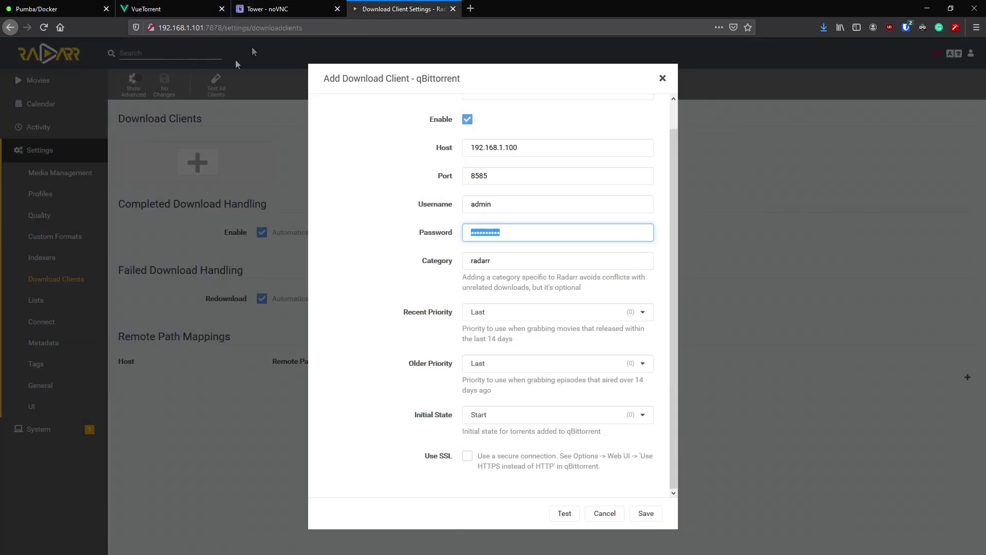
click(506, 260)
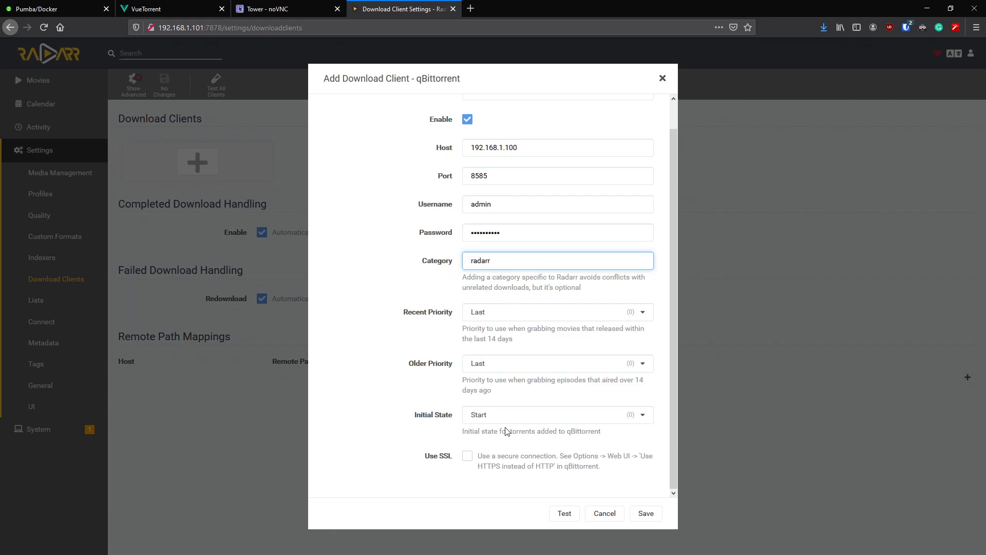
click(564, 513)
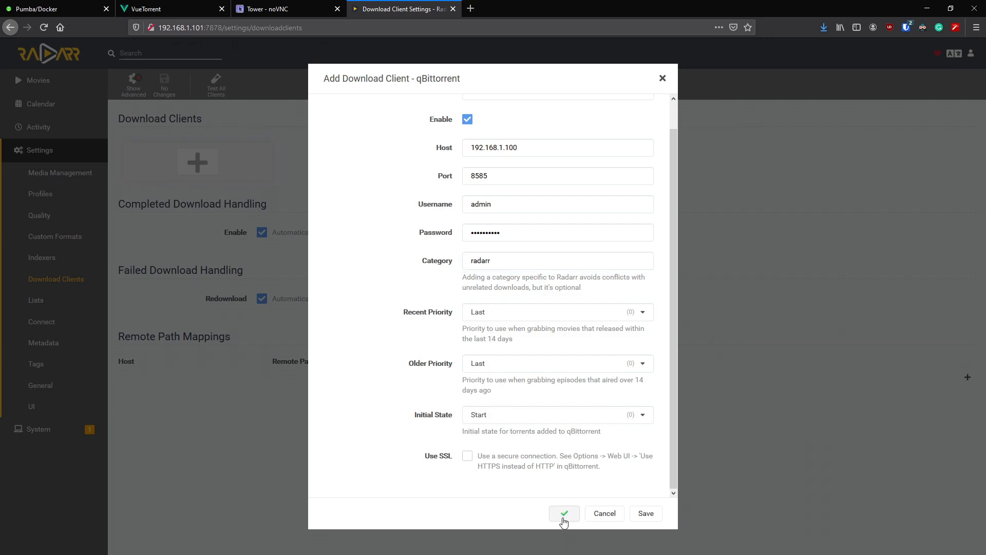
drag(518, 147, 513, 147)
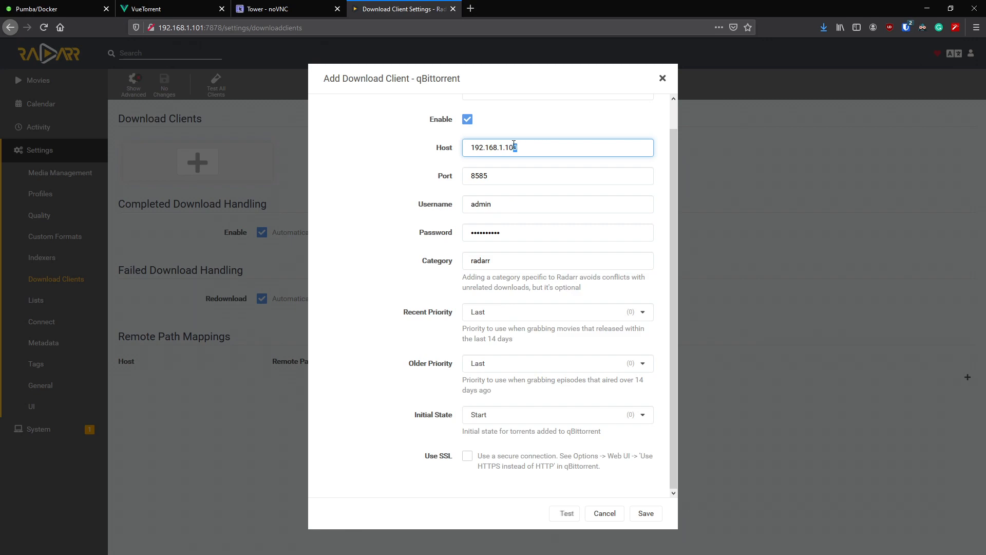
text(1)
click(556, 175)
Step: Retest and save the VueTorrent download client, then go to the Movies library
click(565, 514)
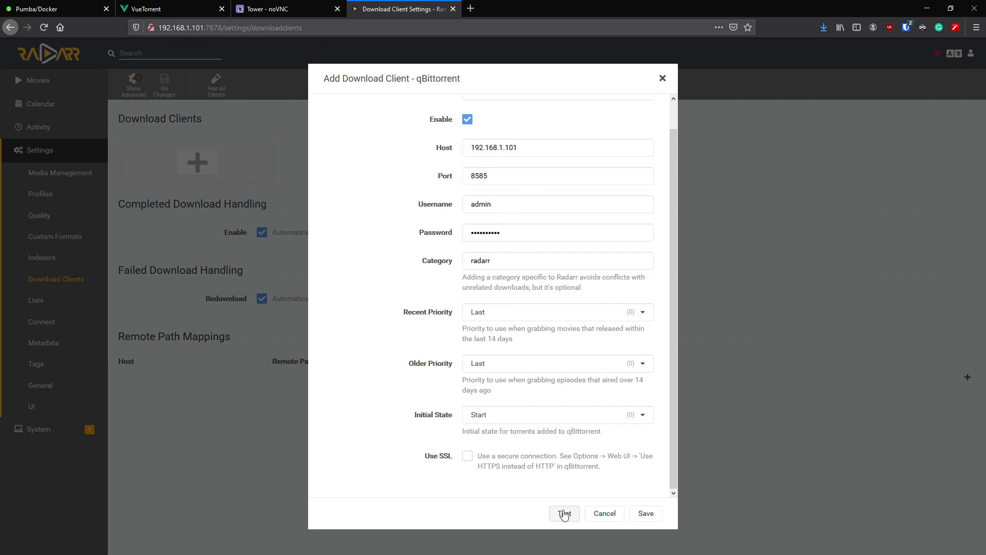
click(648, 513)
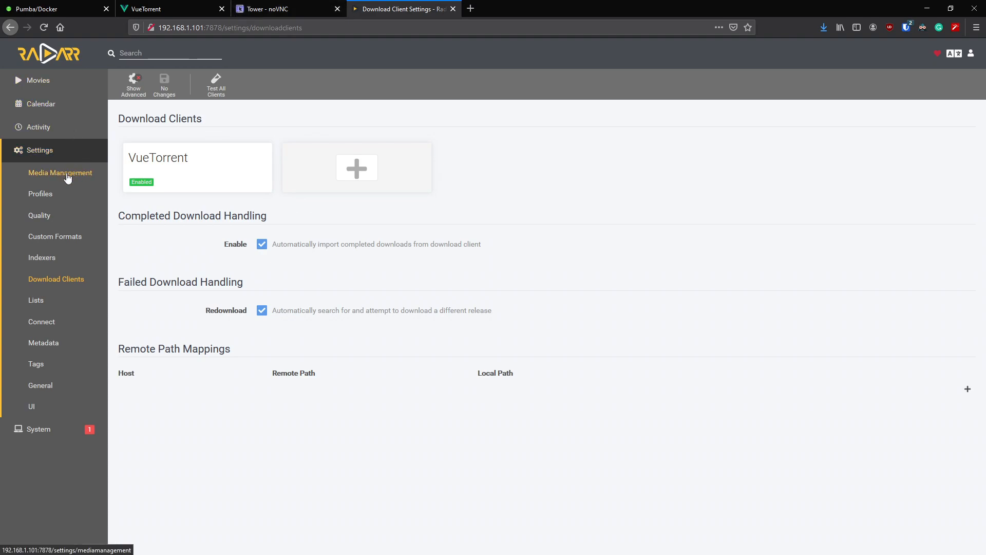
click(46, 84)
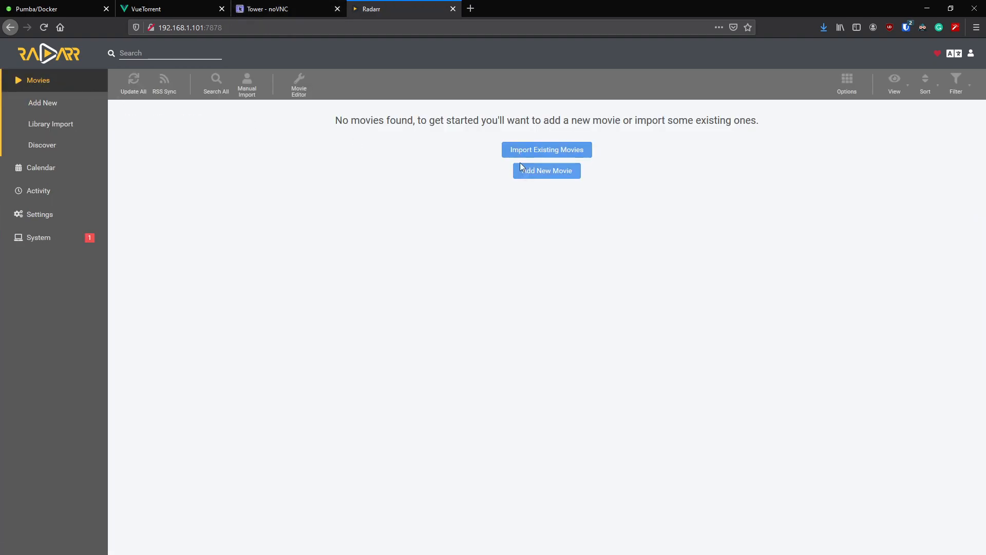
Step: Add The Dark Knight (2008) with search enabled, then watch its radarr torrent download in VueTorrent
click(540, 167)
text(the dark knight)
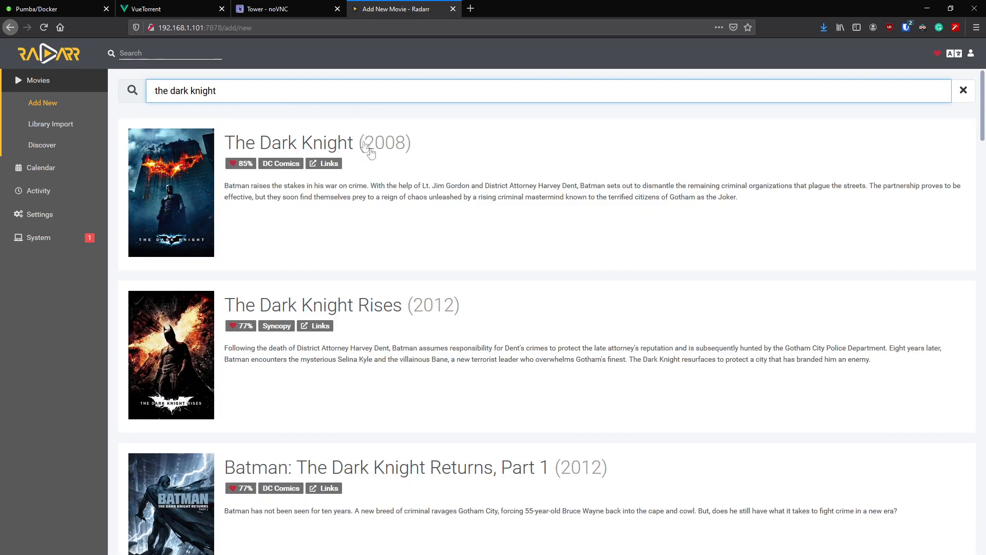
click(316, 141)
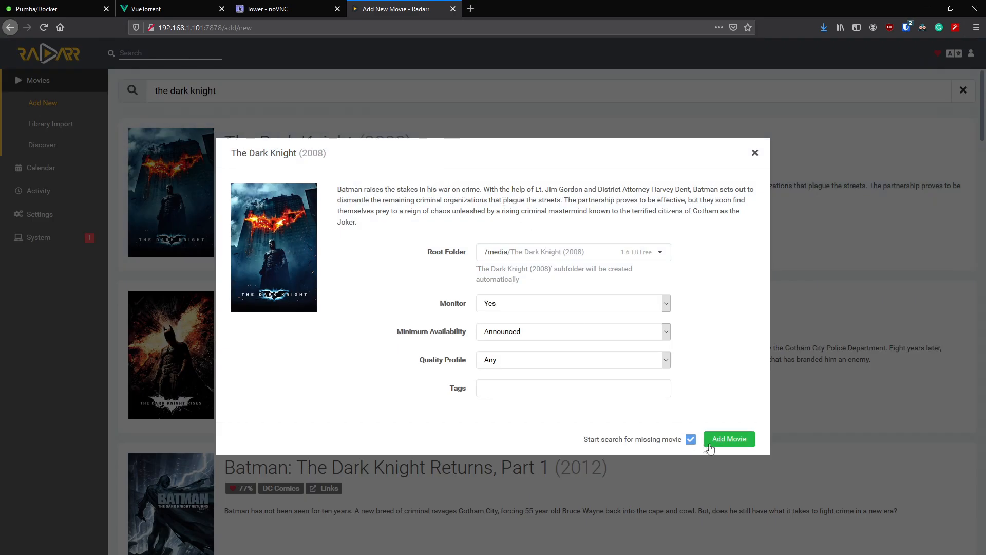
click(729, 439)
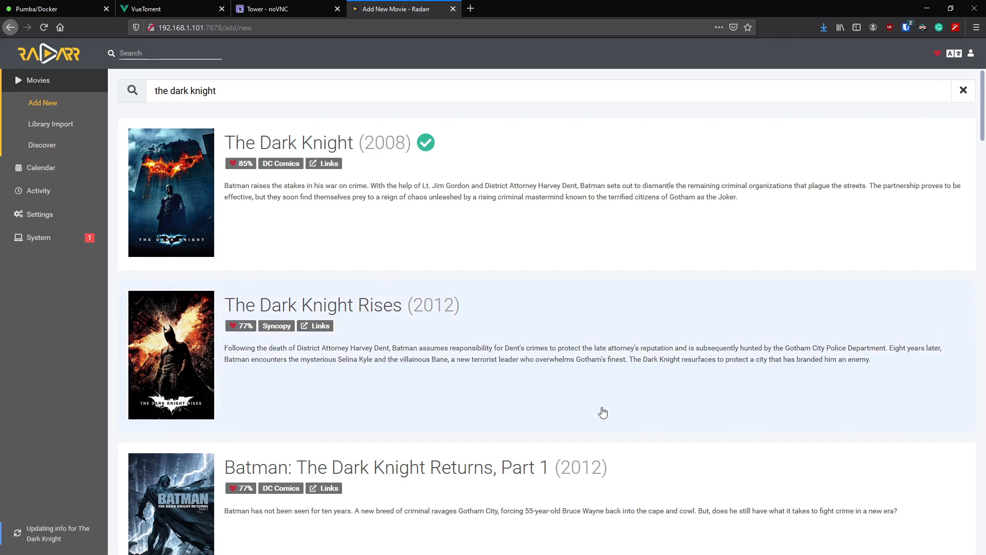
click(147, 9)
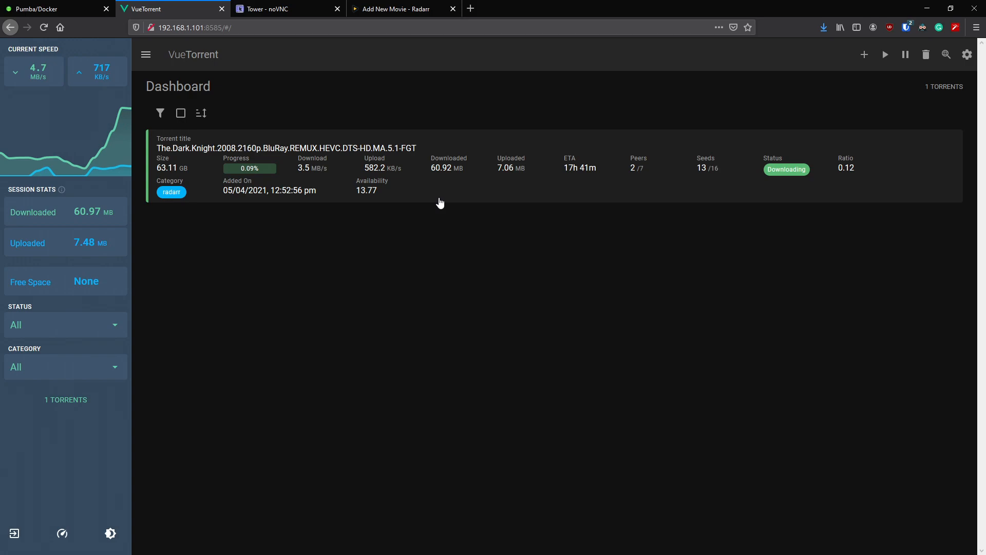
click(110, 533)
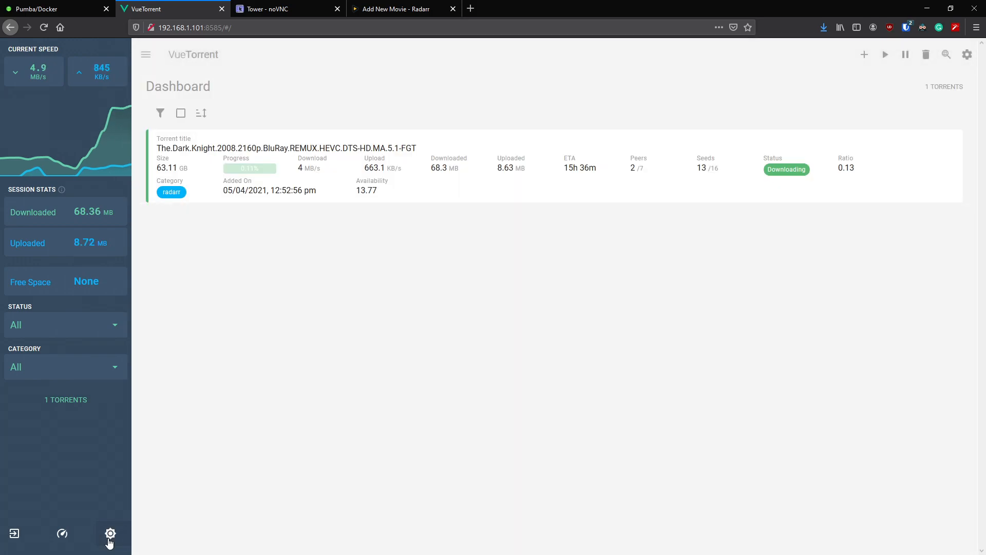
click(110, 533)
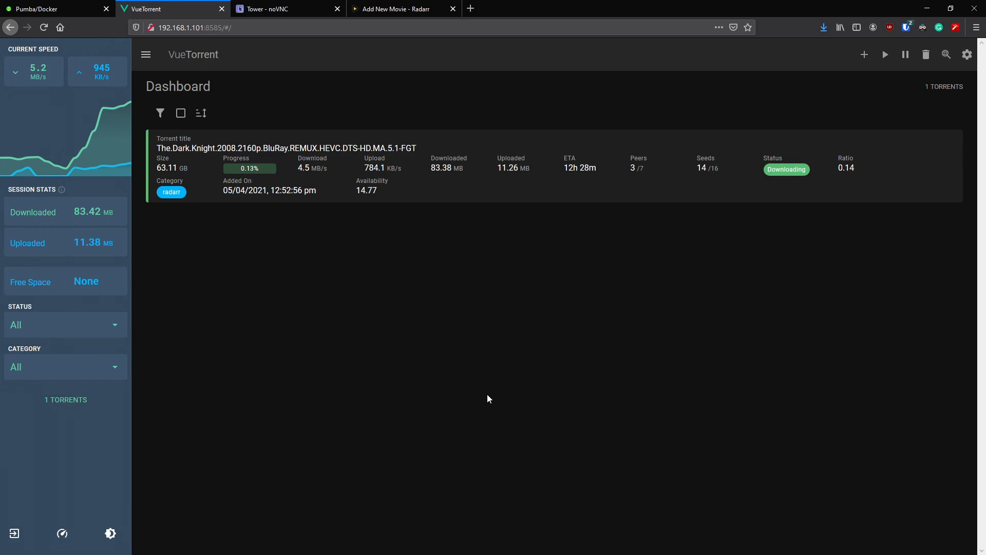